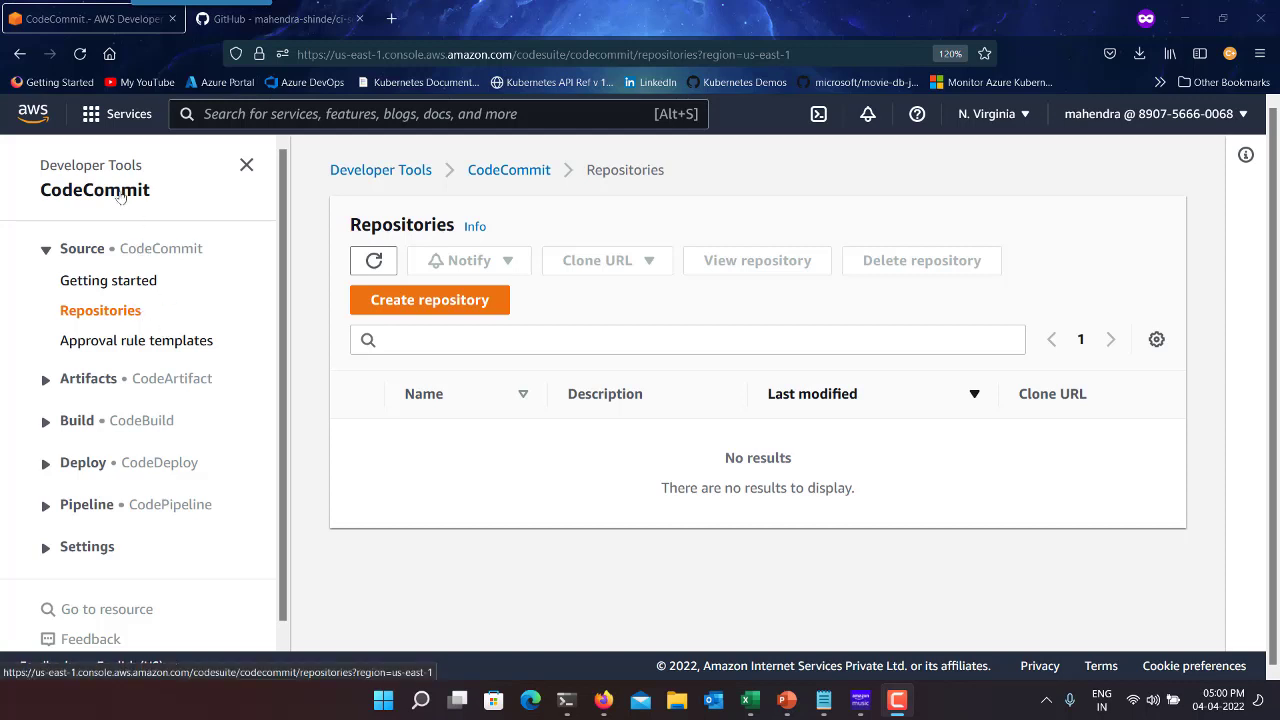
Open the IAM service in a separate browser tab and bring up the first listed user's details.
left_click(120, 196)
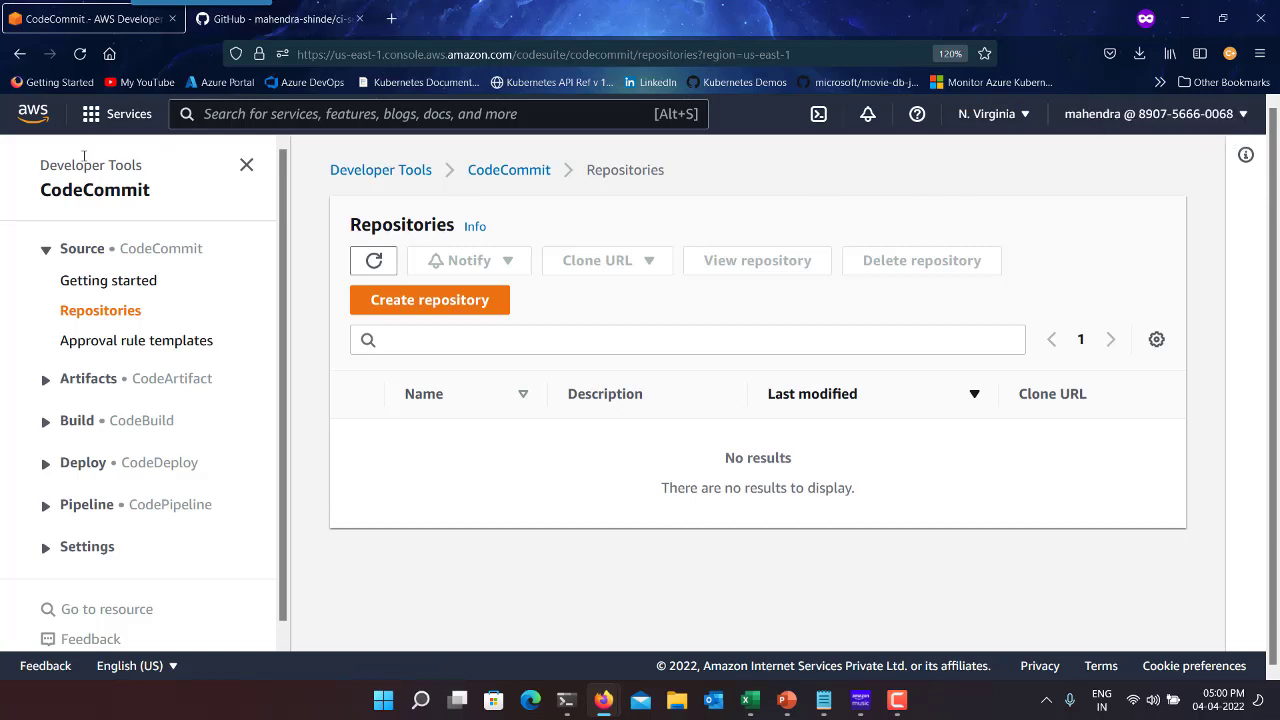
middle_click(33, 114)
left_click(295, 30)
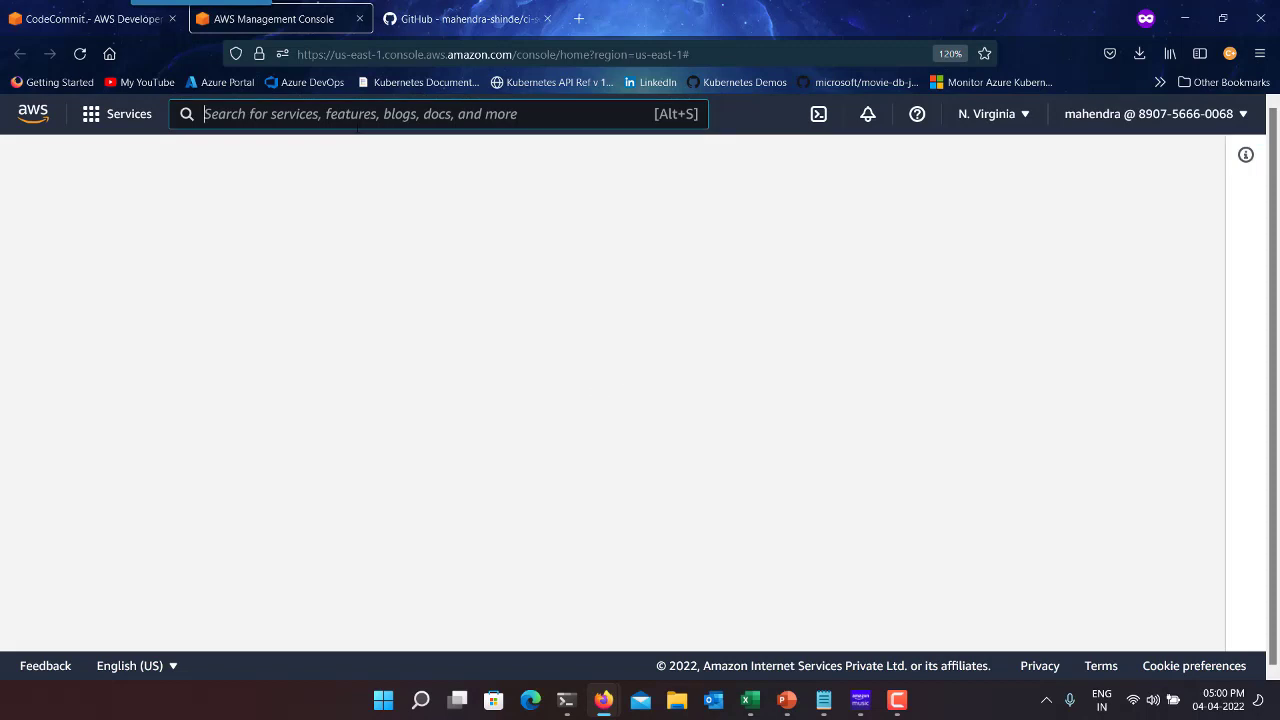
type("IAM")
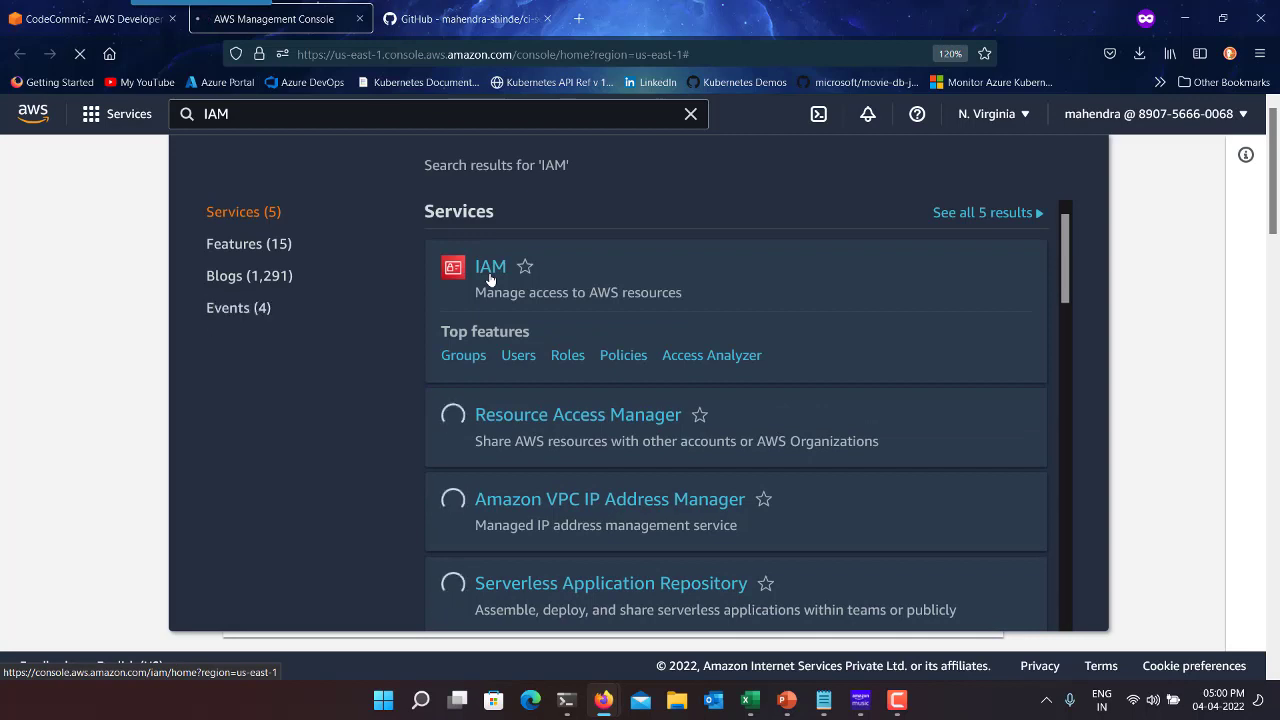
left_click(490, 278)
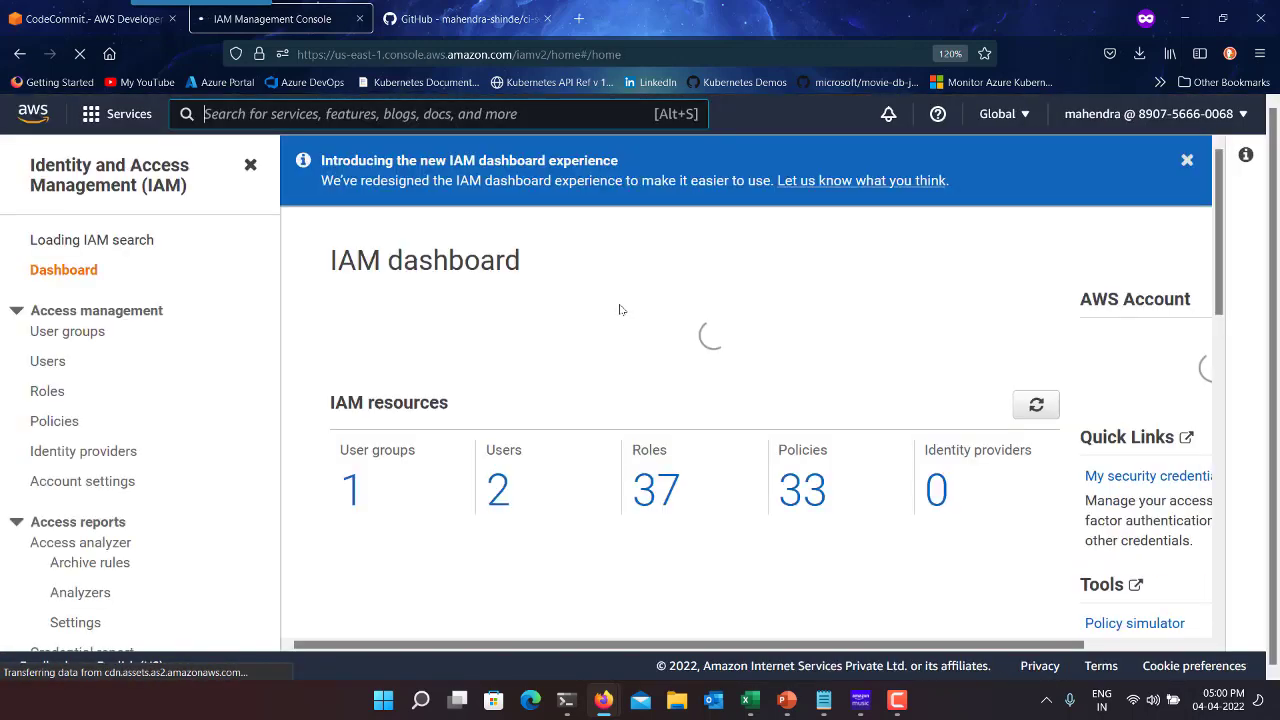
left_click(499, 496)
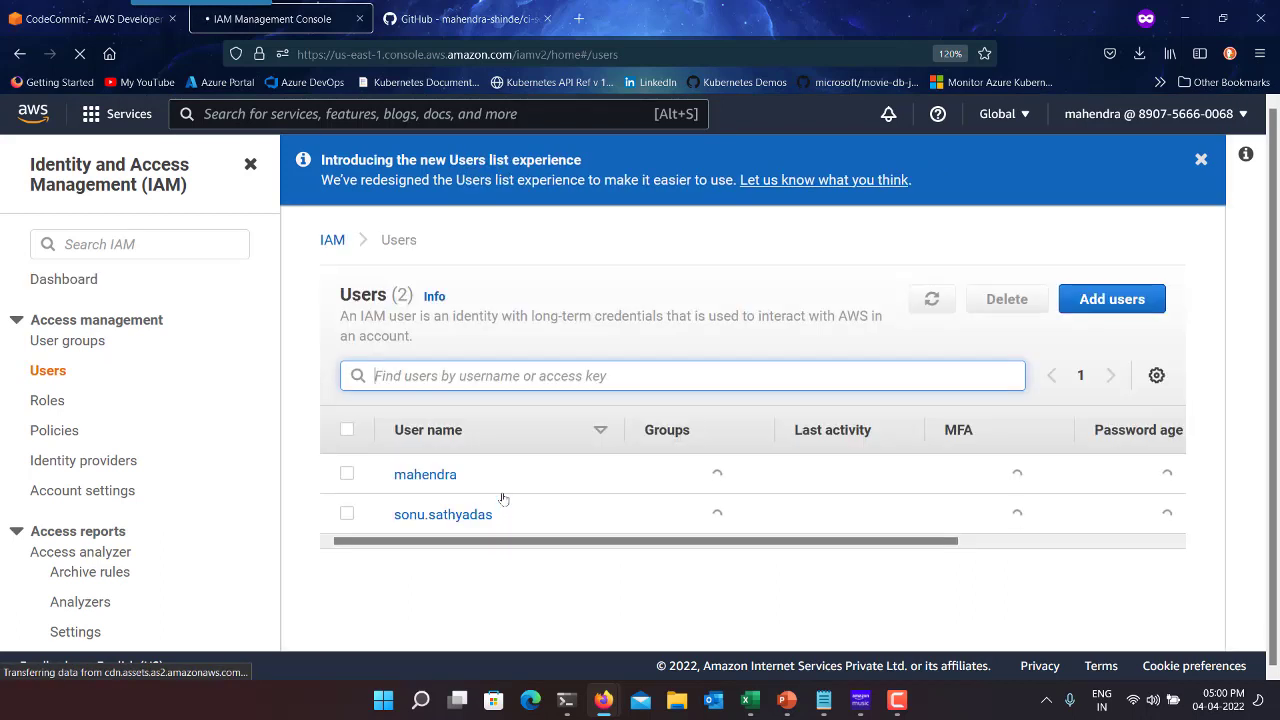
left_click(446, 478)
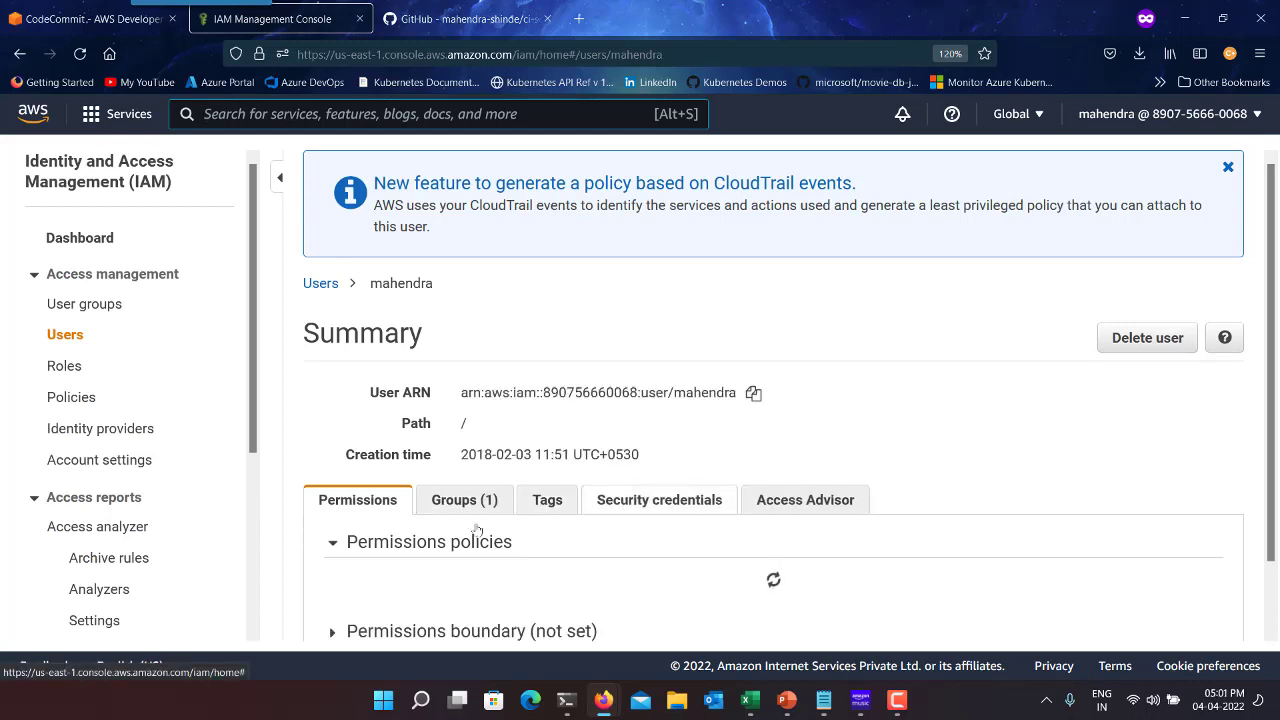
Check the IAM user's access keys and the permissions policies attached to that user.
left_click(634, 505)
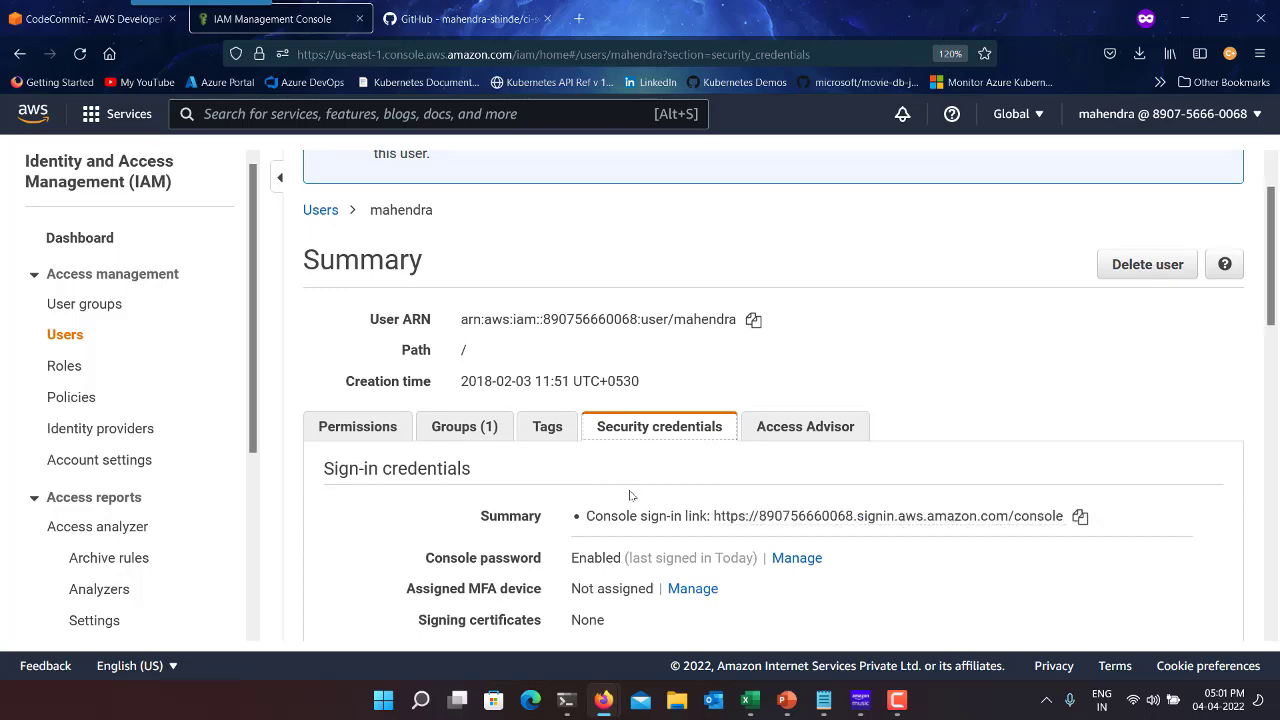
scroll(620, 495, "down", 6)
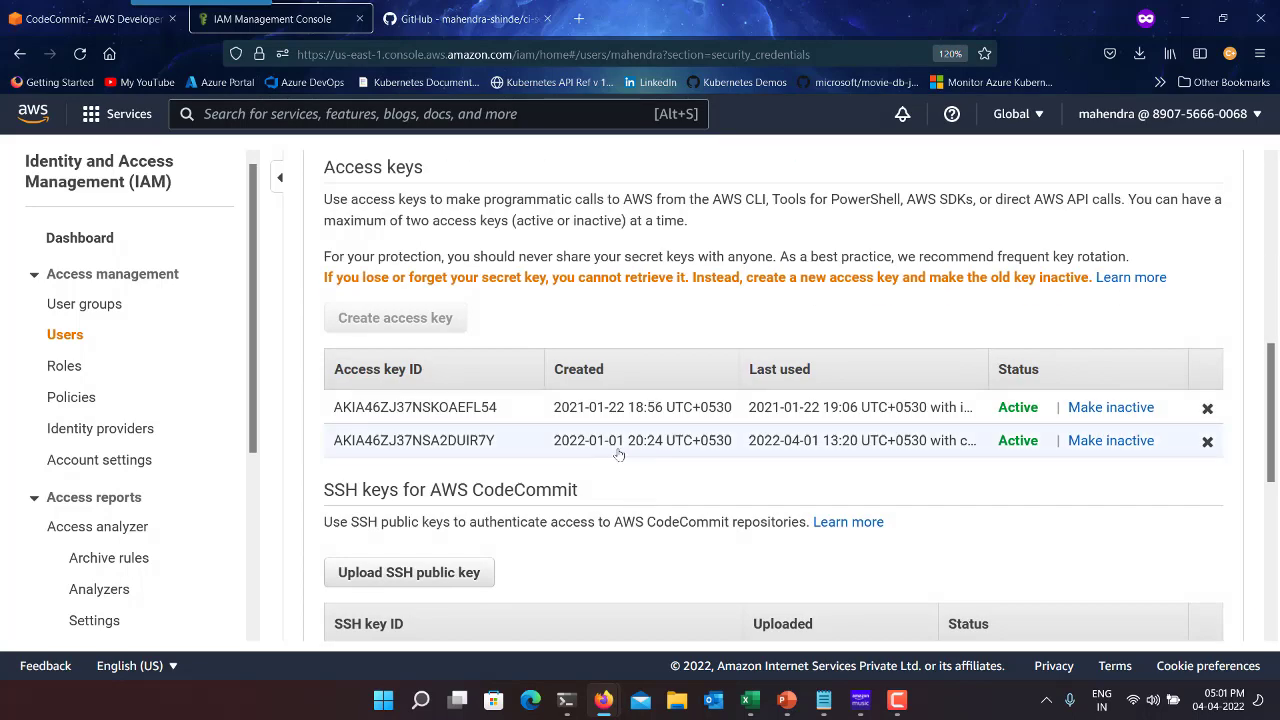
scroll(619, 455, "up", 4)
left_click(352, 338)
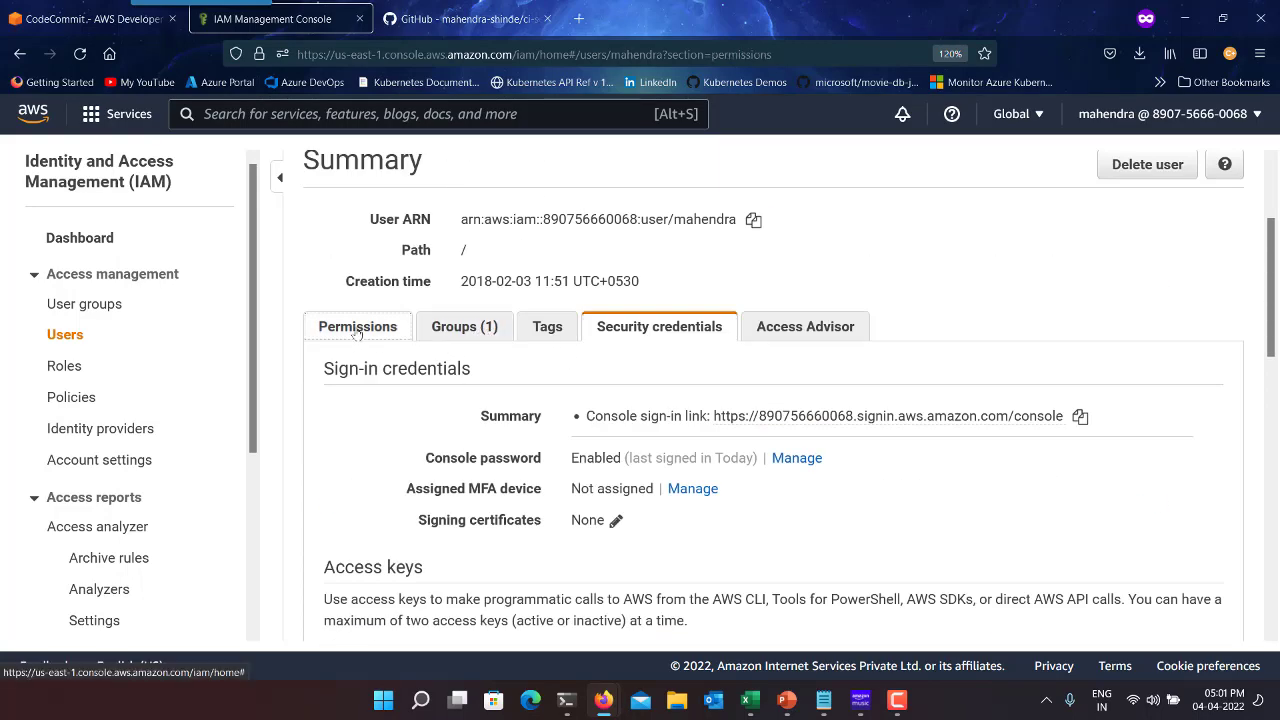
scroll(563, 498, "down", 2)
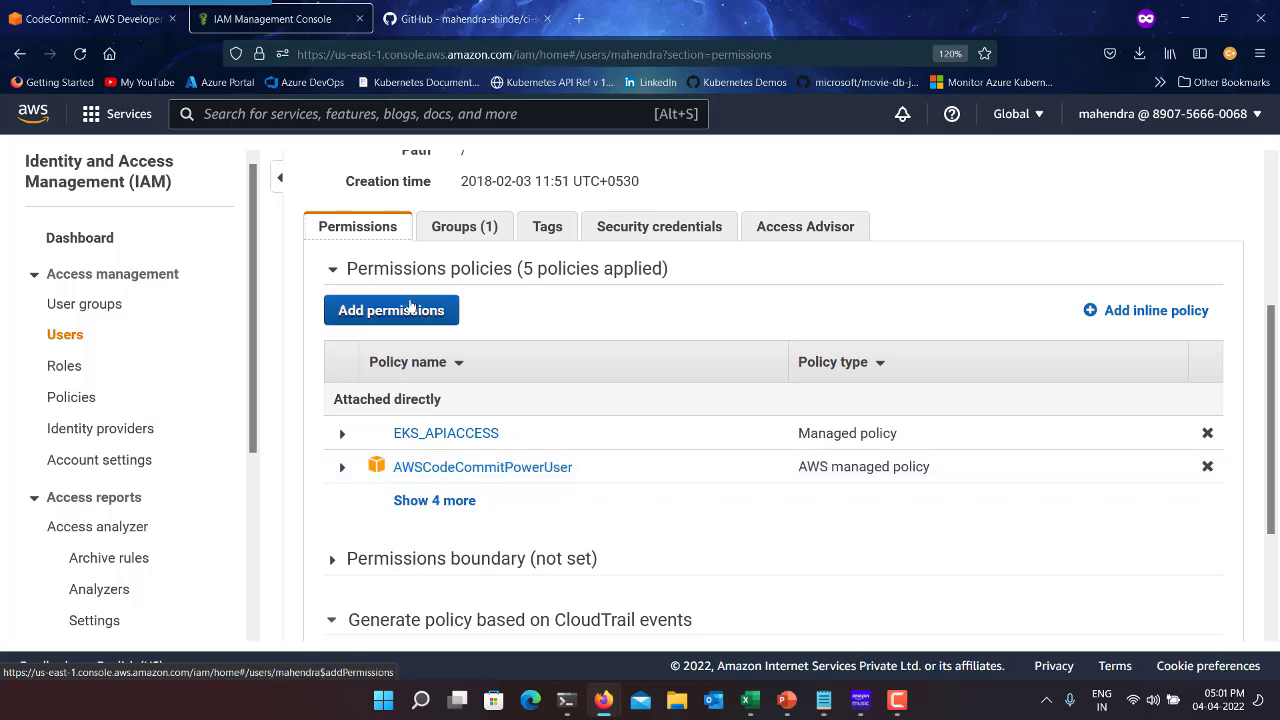
Examine the user's security credentials down to the HTTPS Git credentials for AWS CodeCommit and select the existing credential.
left_click(643, 228)
scroll(790, 473, "down", 3)
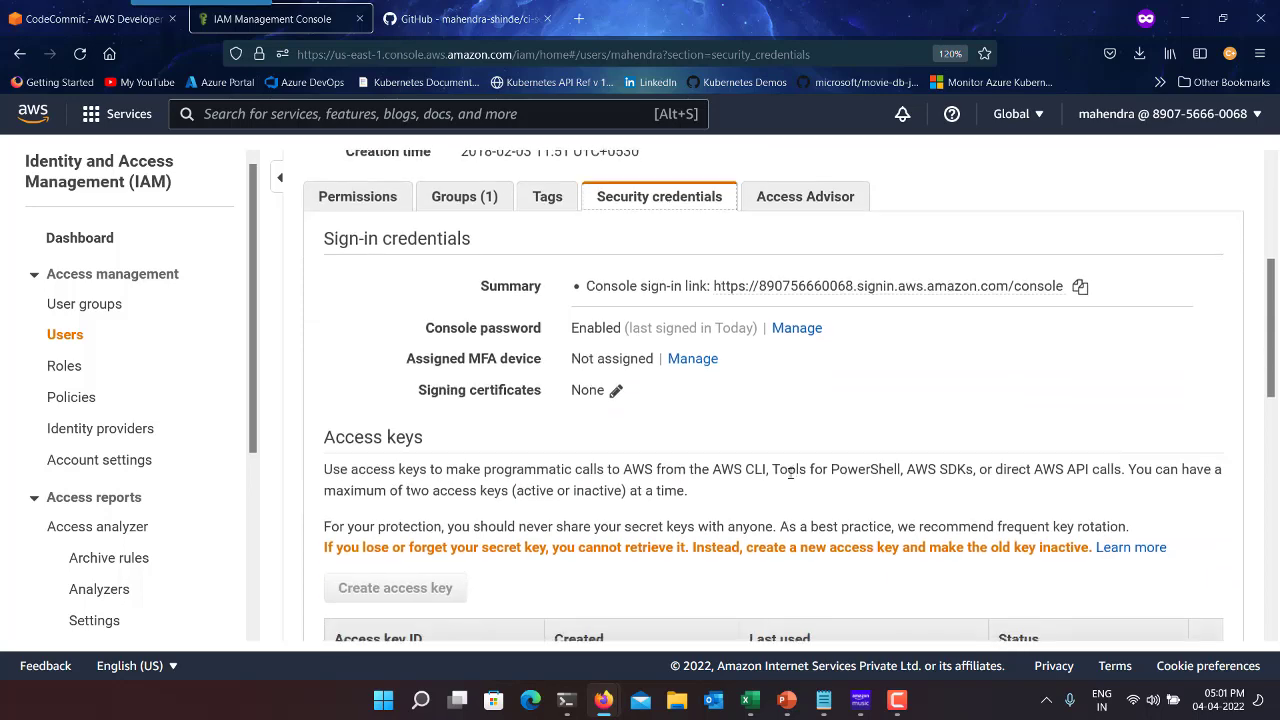
scroll(790, 473, "down", 5)
scroll(483, 370, "up", 2)
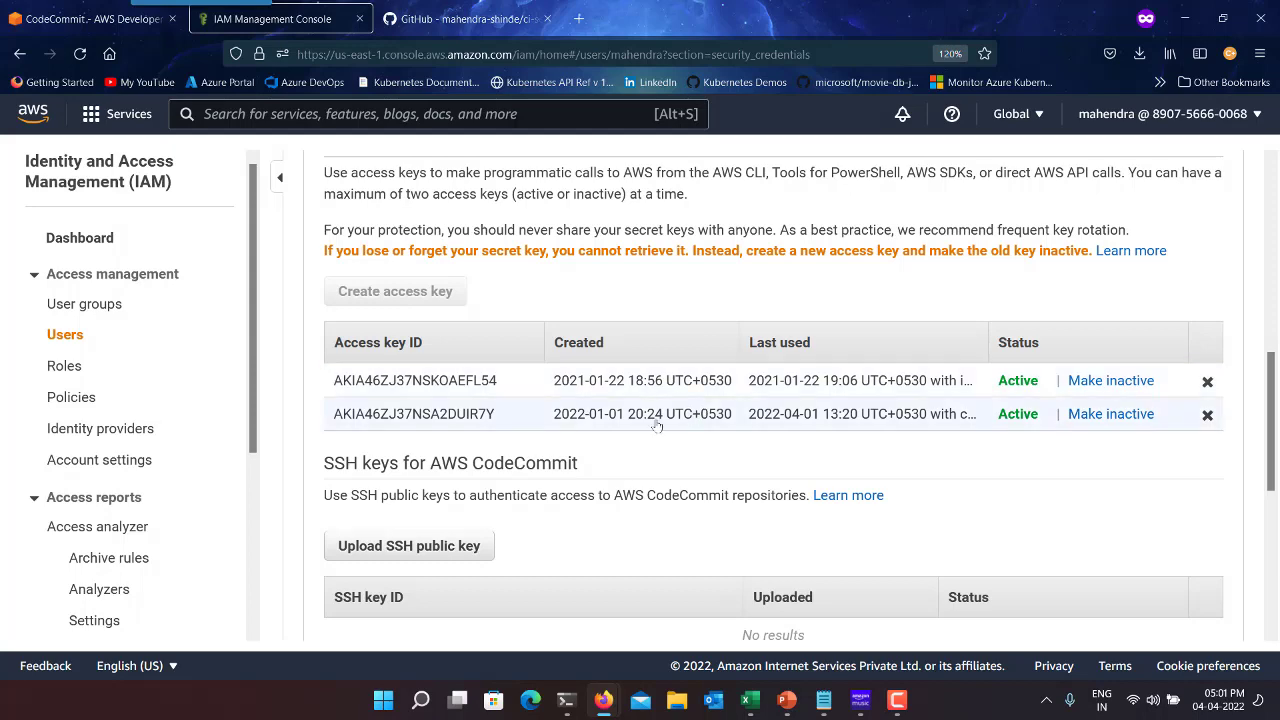
scroll(708, 397, "down", 4)
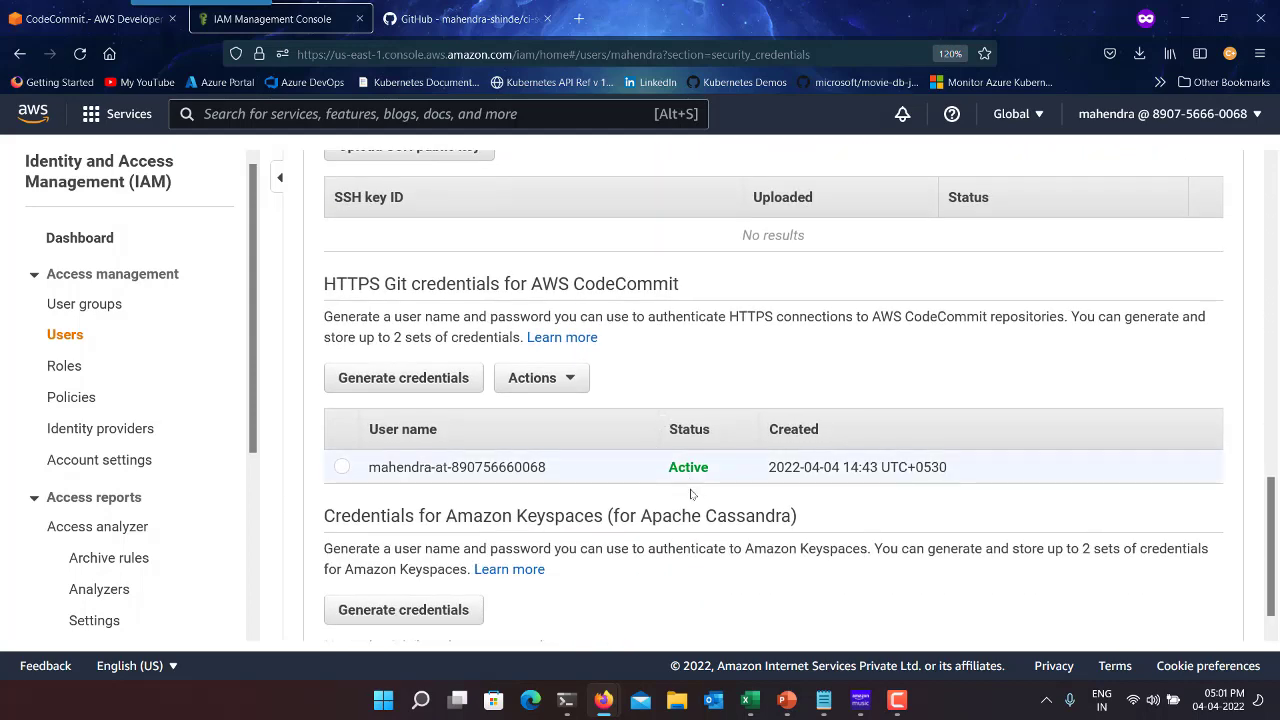
left_click(346, 478)
Return to CodeCommit and start a new repository named ci-servlet-demo.
left_click(120, 24)
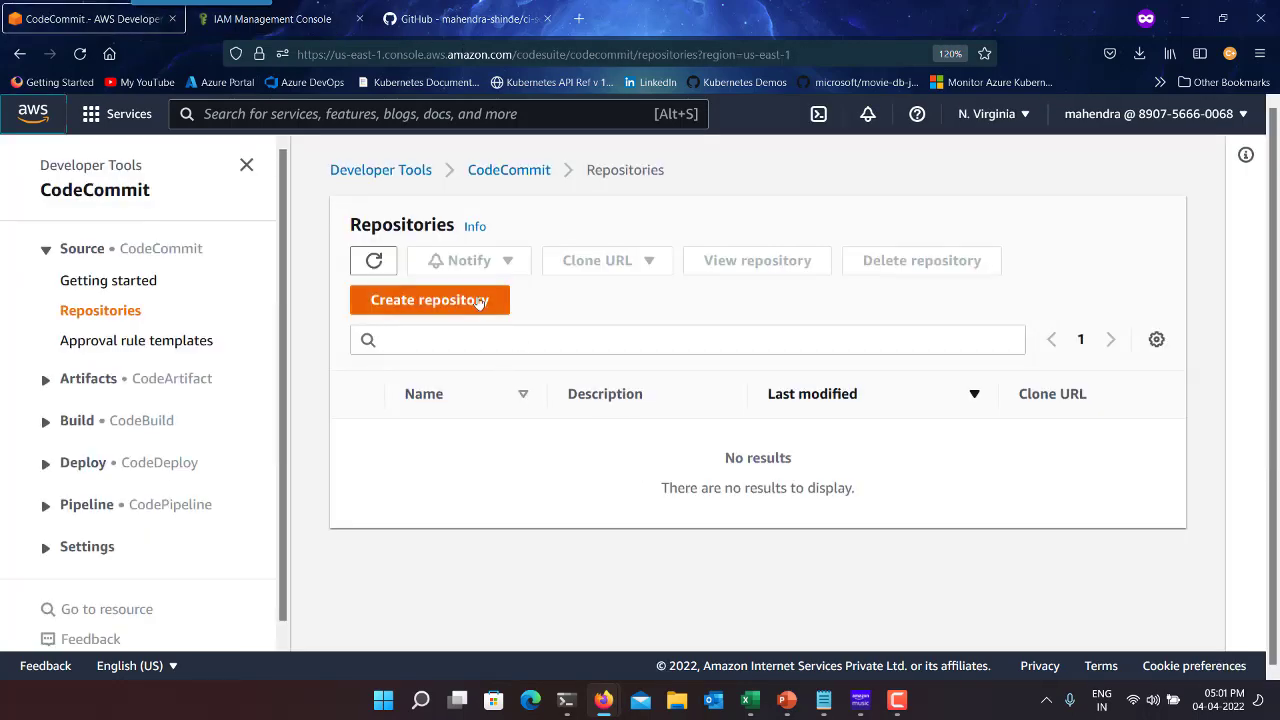
left_click(479, 301)
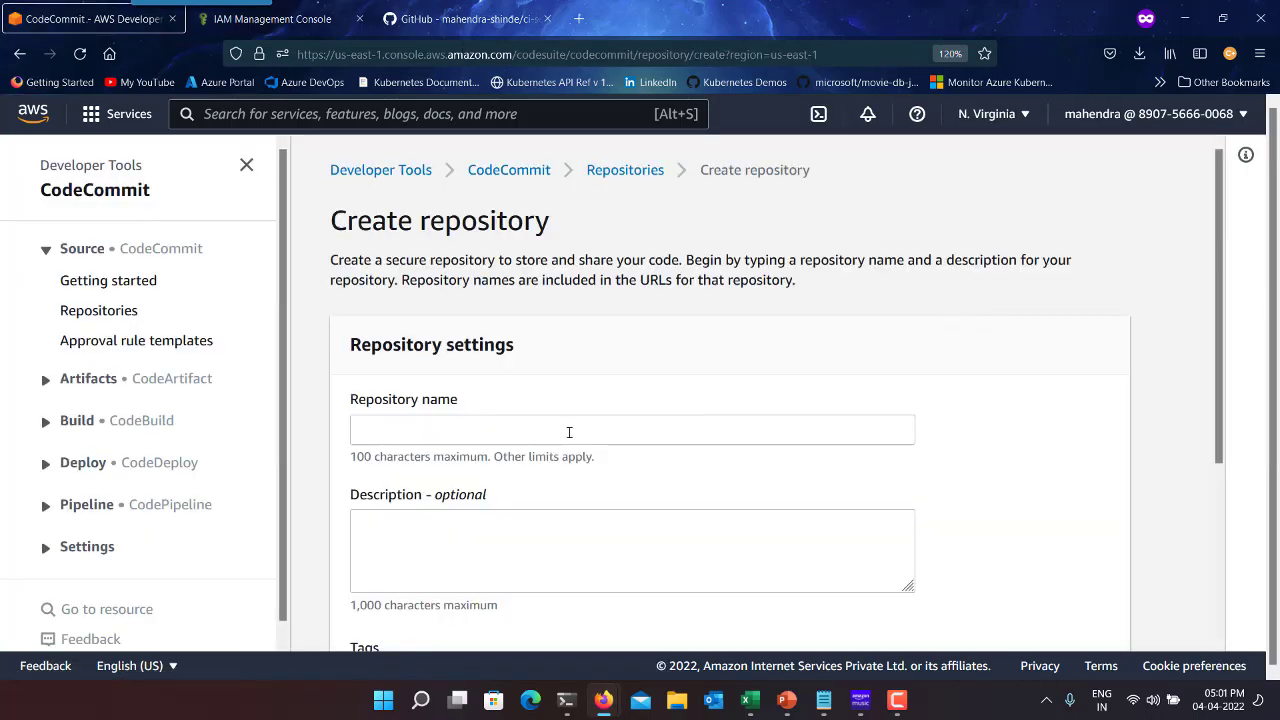
left_click(569, 431)
type("ci-servlet-demo")
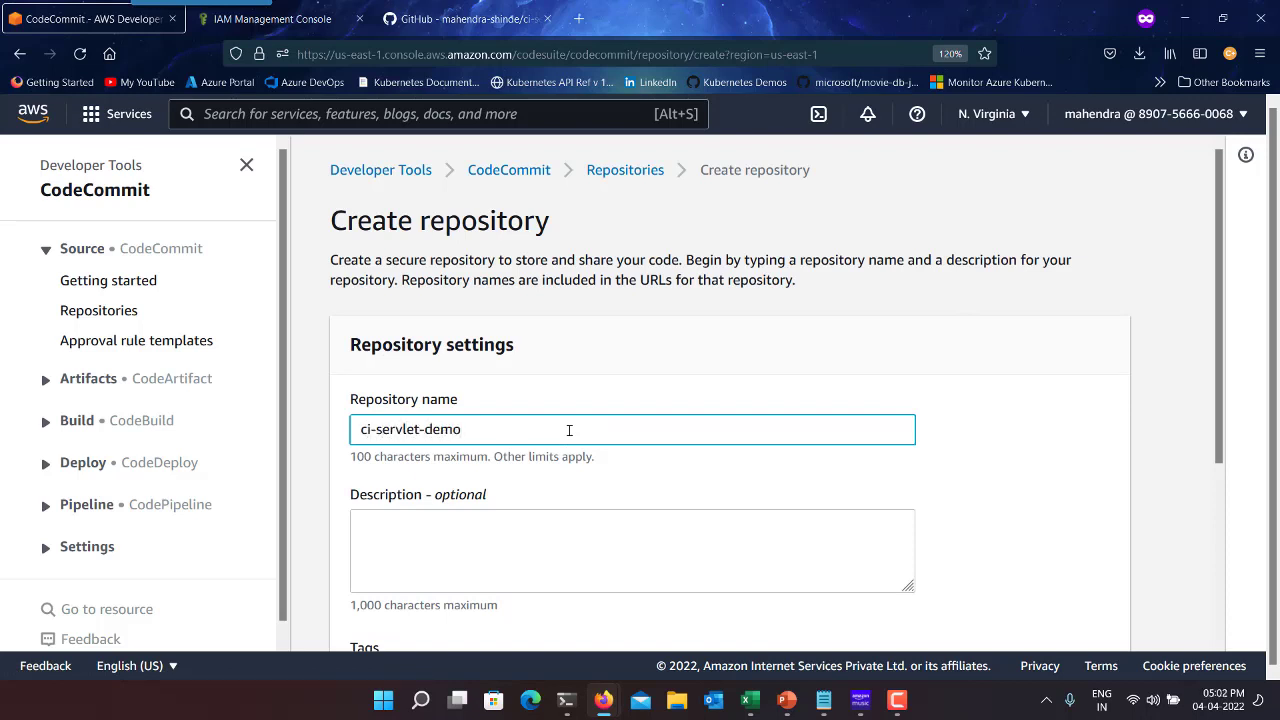
Enter the repository description "Continuous Integration for Java Web Application.".
key("Tab")
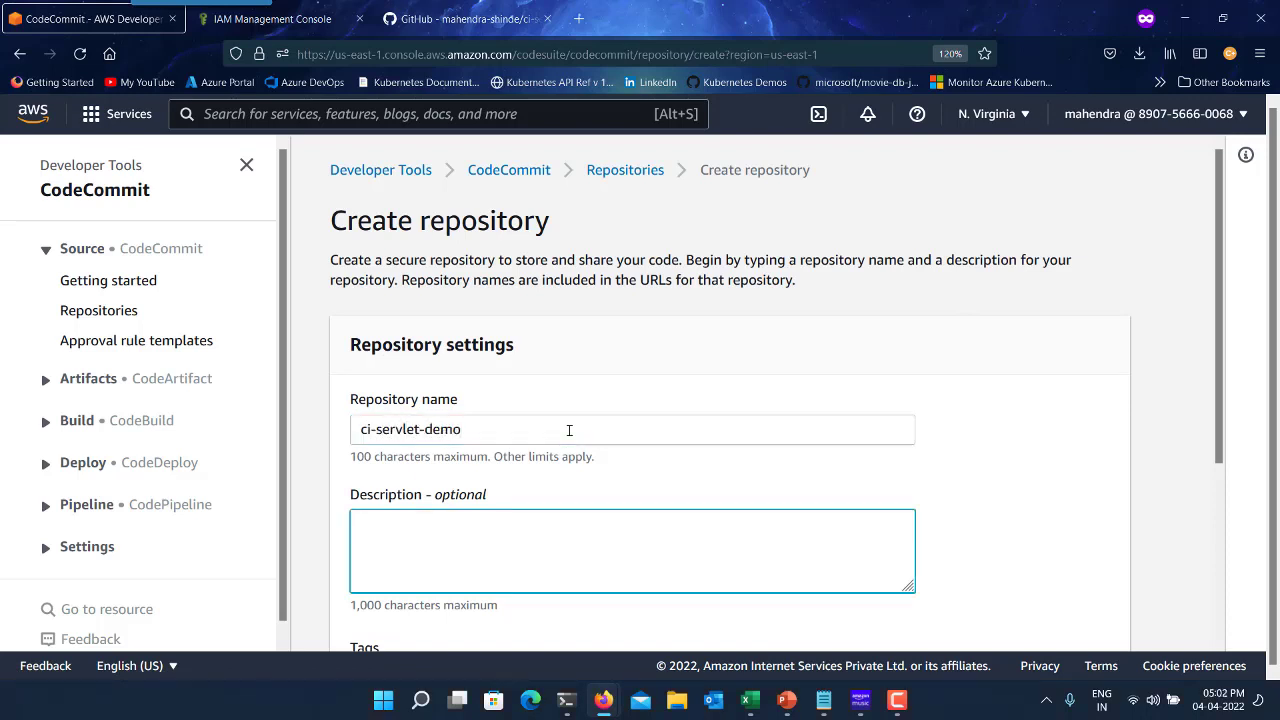
type("Continuous Integra")
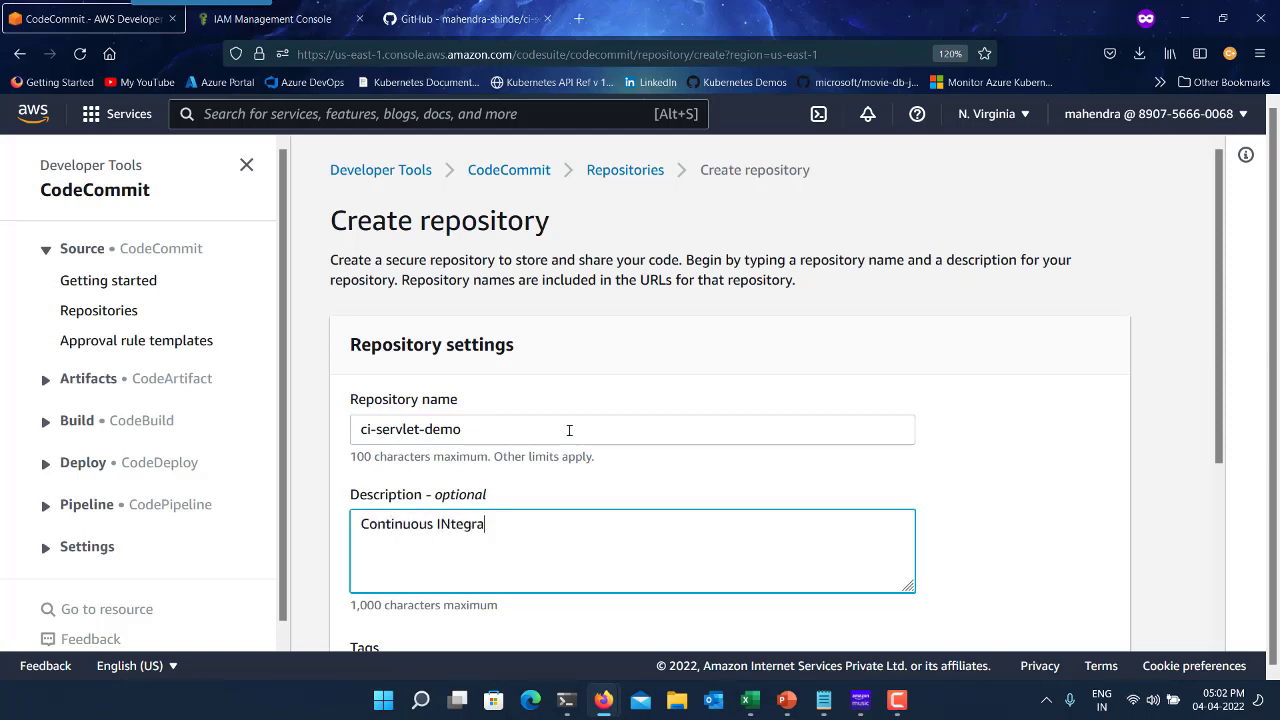
key("BackSpace")
key("BackSpace")
key("BackSpace")
key("BackSpace")
key("BackSpace")
key("BackSpace")
type("ntegration for ")
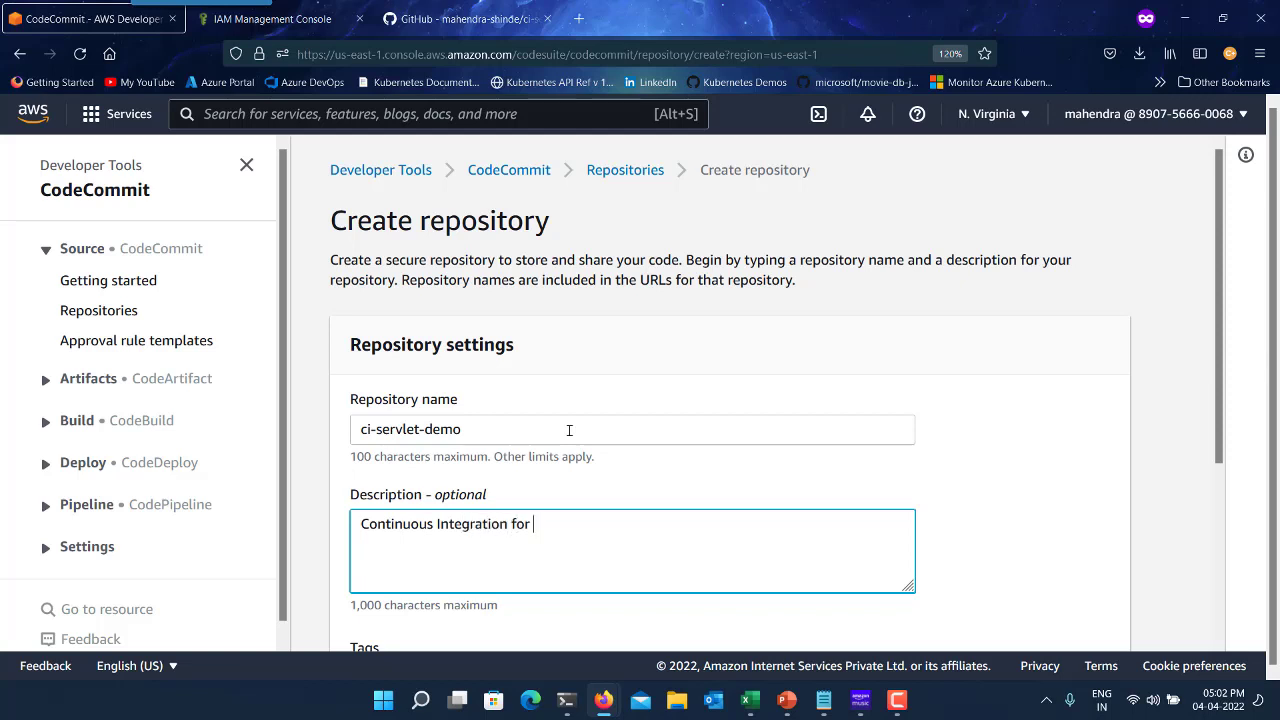
type("Sj")
type("Java")
type(" Web Aplic")
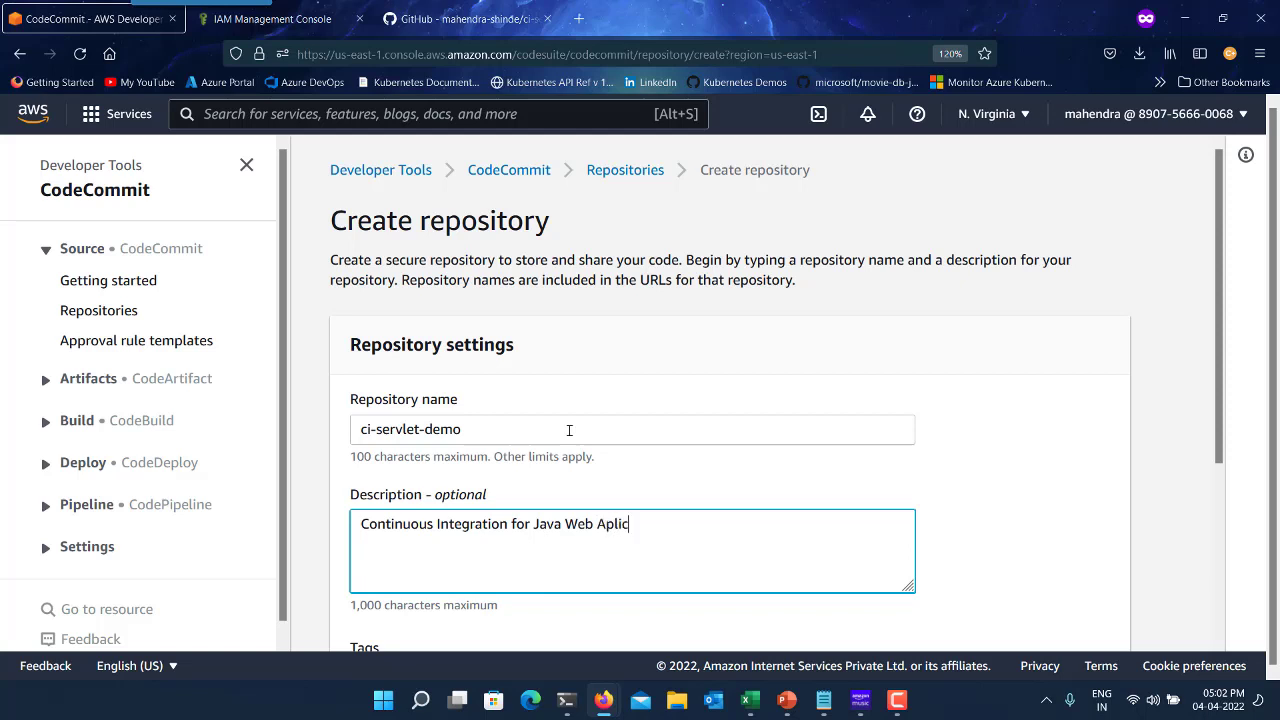
key("BackSpace")
key("BackSpace")
key("BackSpace")
type("plication.")
Enable Amazon CodeGuru Reviewer for Java and Python and create the repository.
scroll(566, 429, "down", 2)
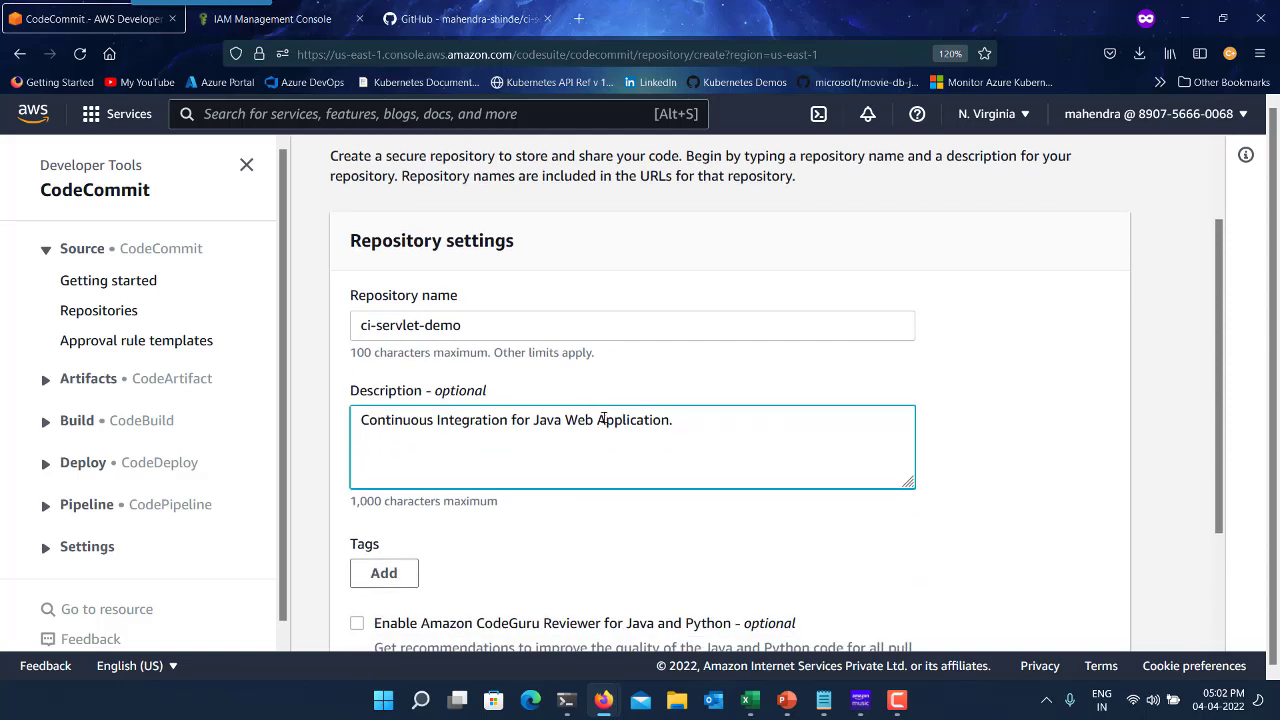
scroll(603, 419, "down", 3)
left_click(397, 465)
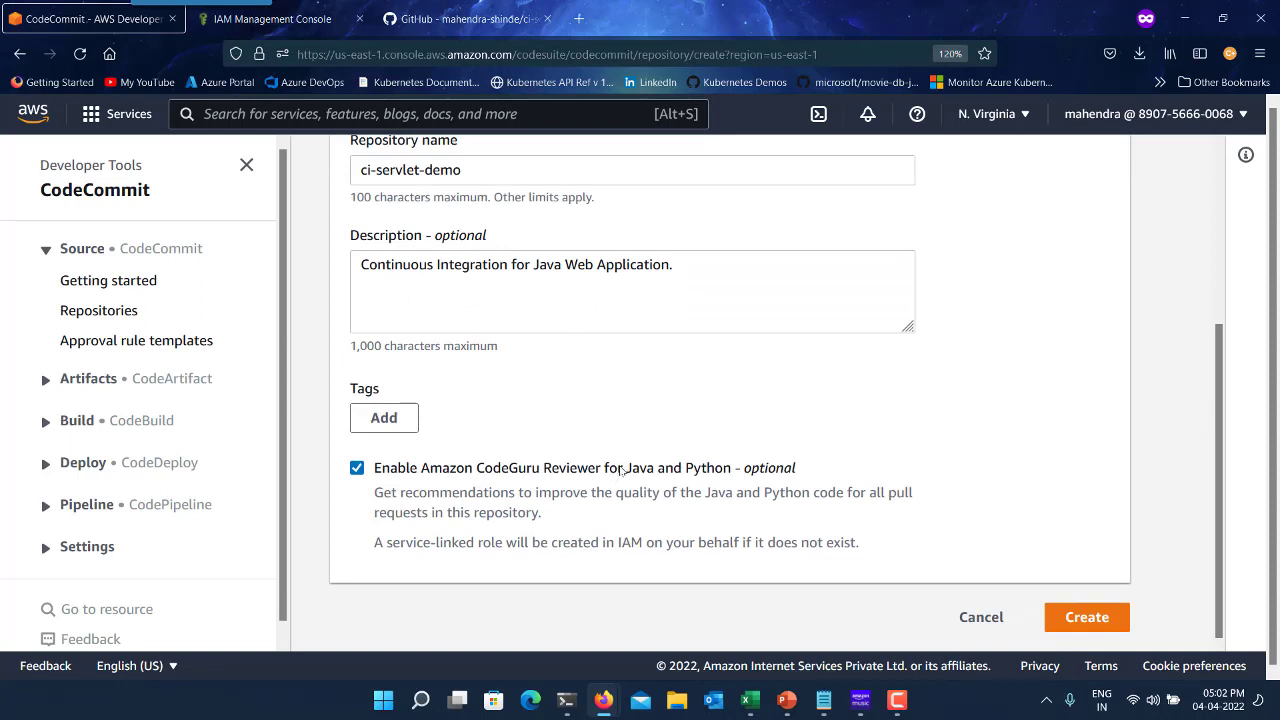
left_click(1080, 622)
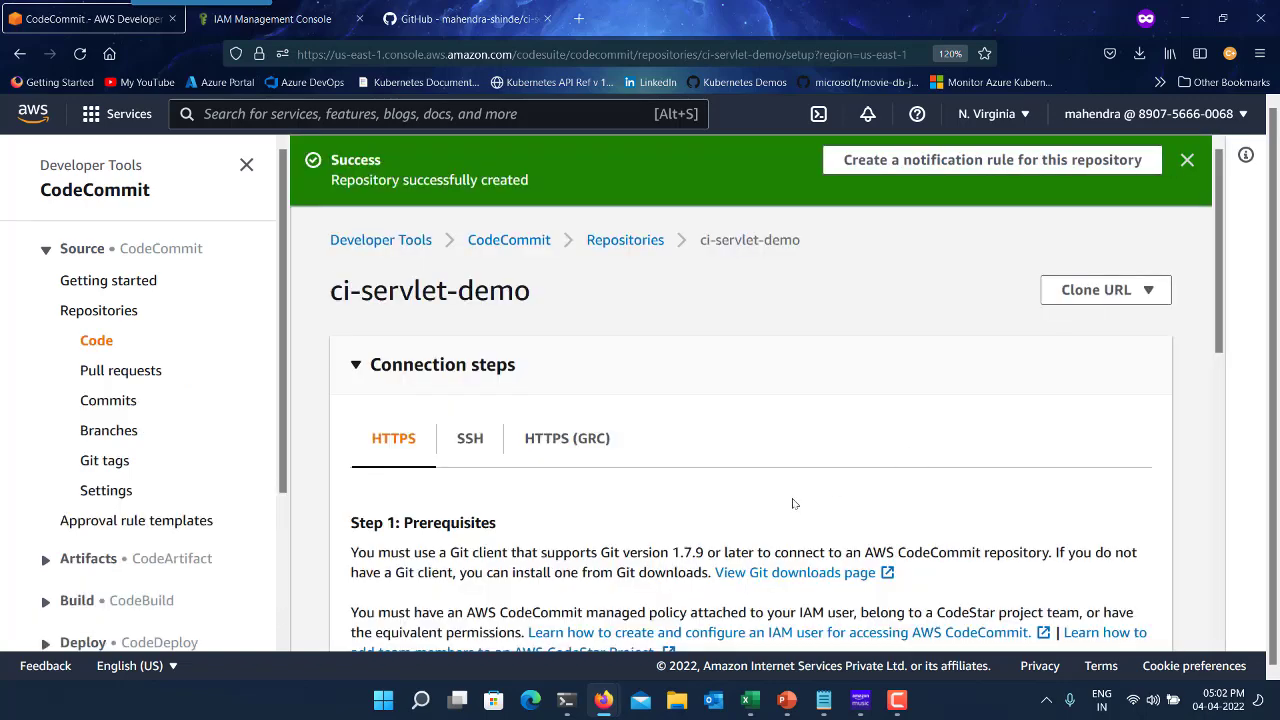
Review the new repository's contents and HTTPS connection steps, and copy its git clone command.
scroll(805, 448, "down", 10)
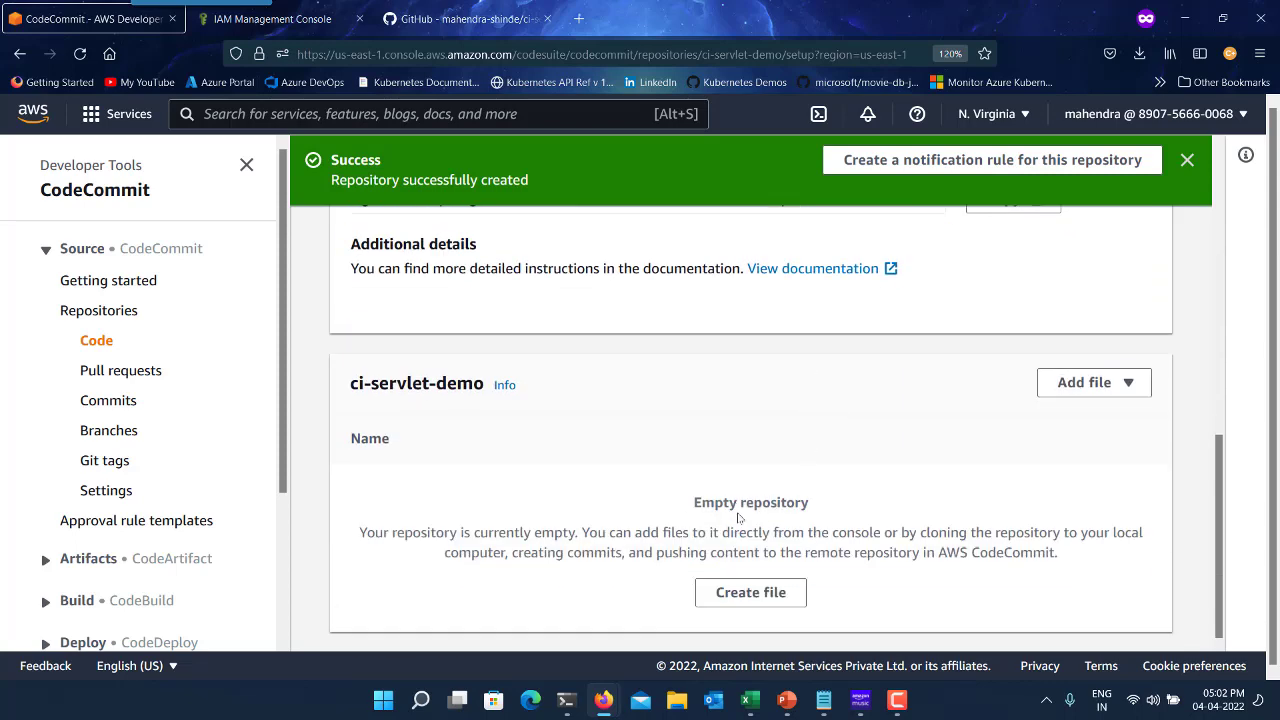
triple_click(750, 501)
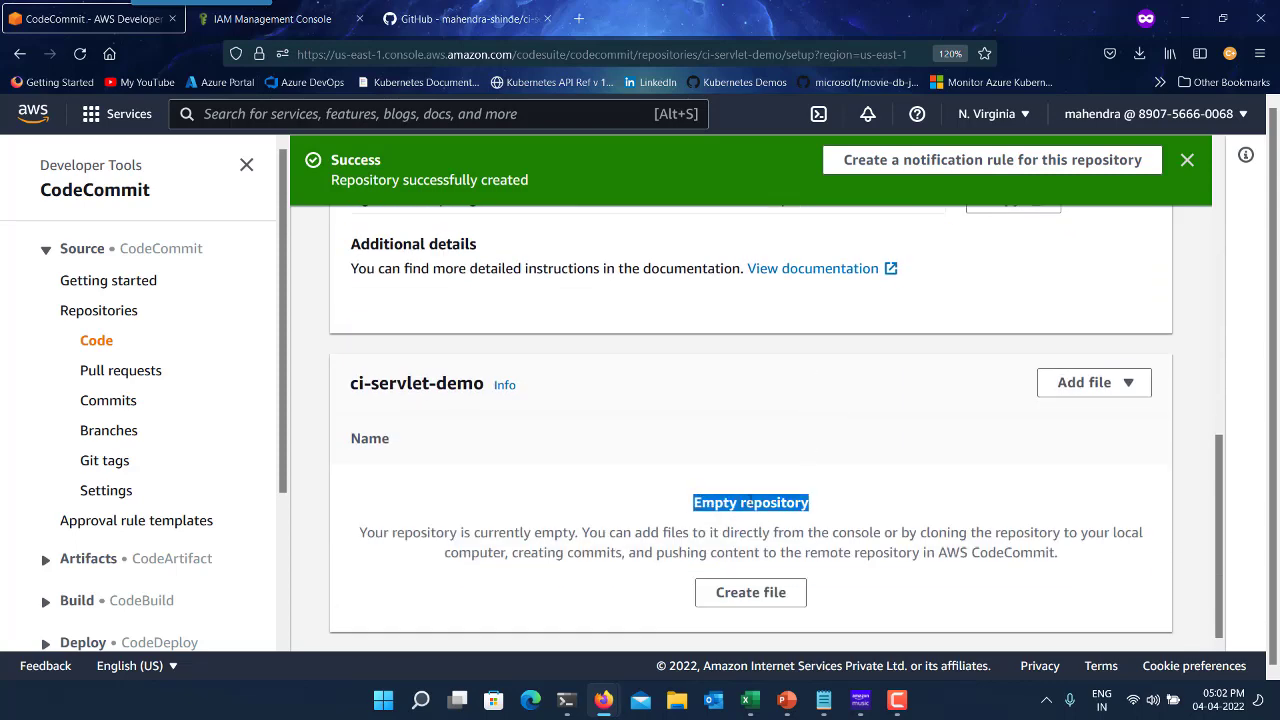
scroll(650, 500, "up", 4)
scroll(661, 515, "up", 4)
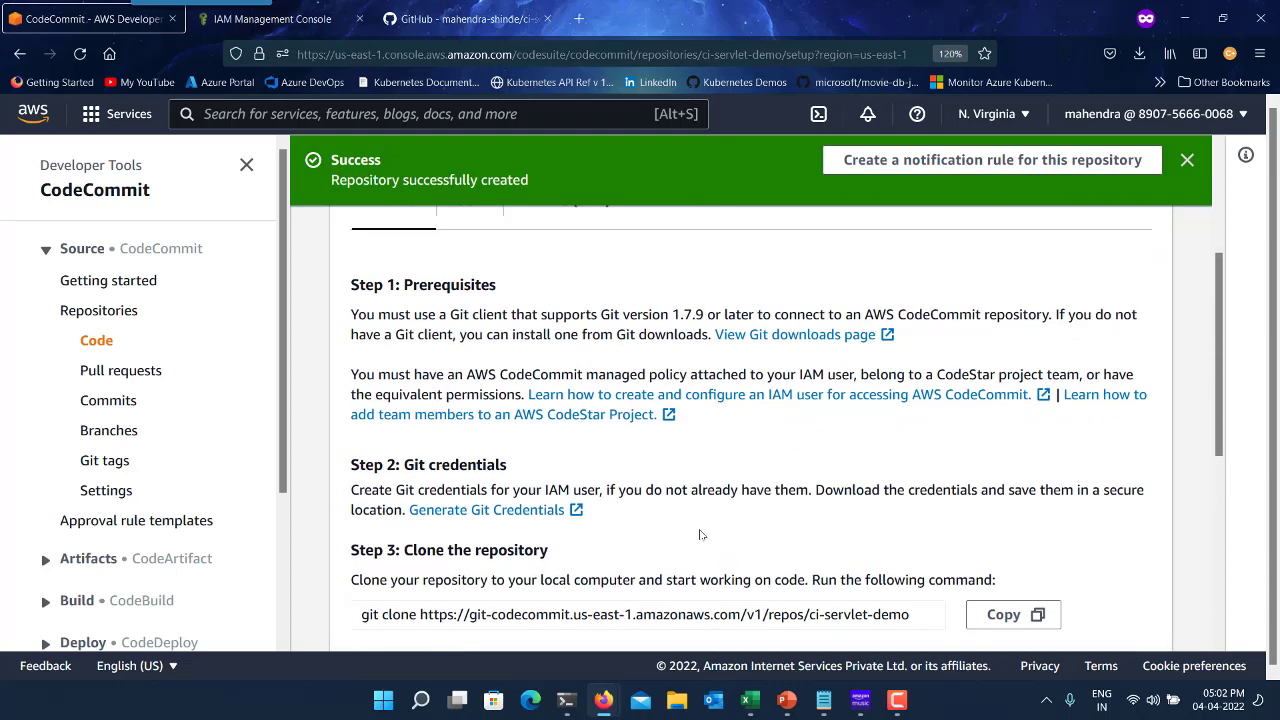
scroll(701, 535, "down", 4)
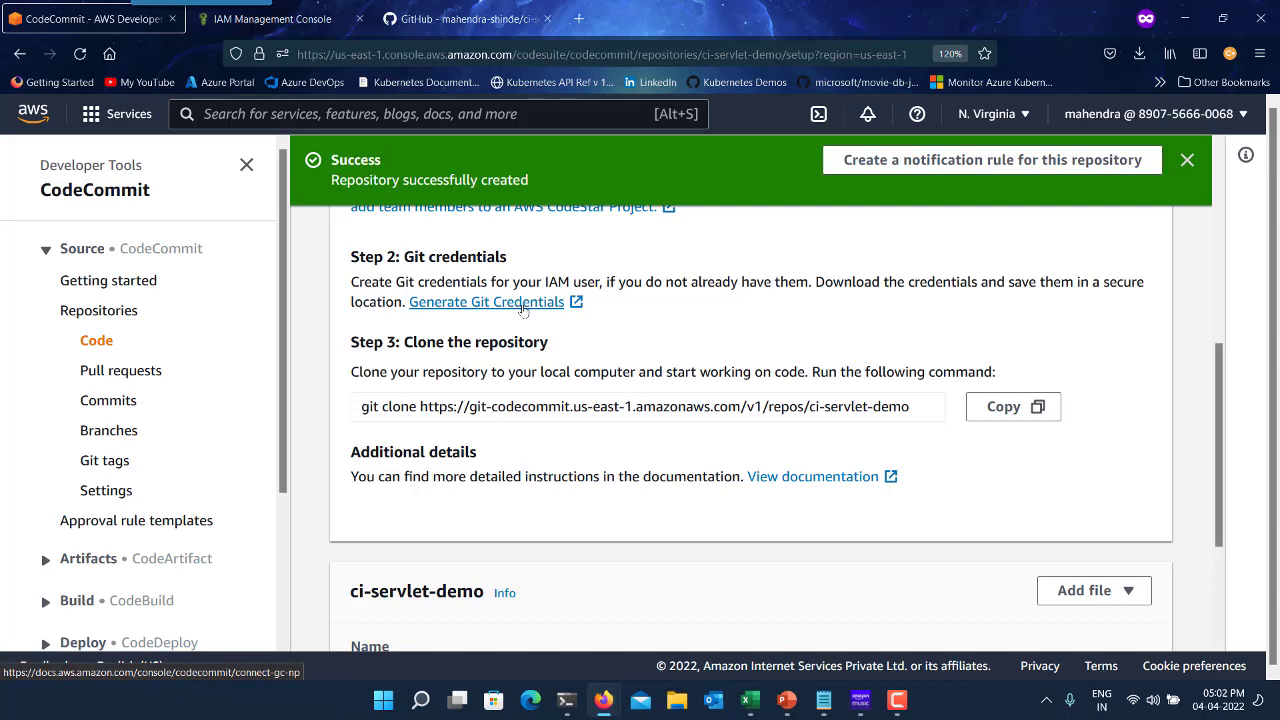
left_click(1010, 406)
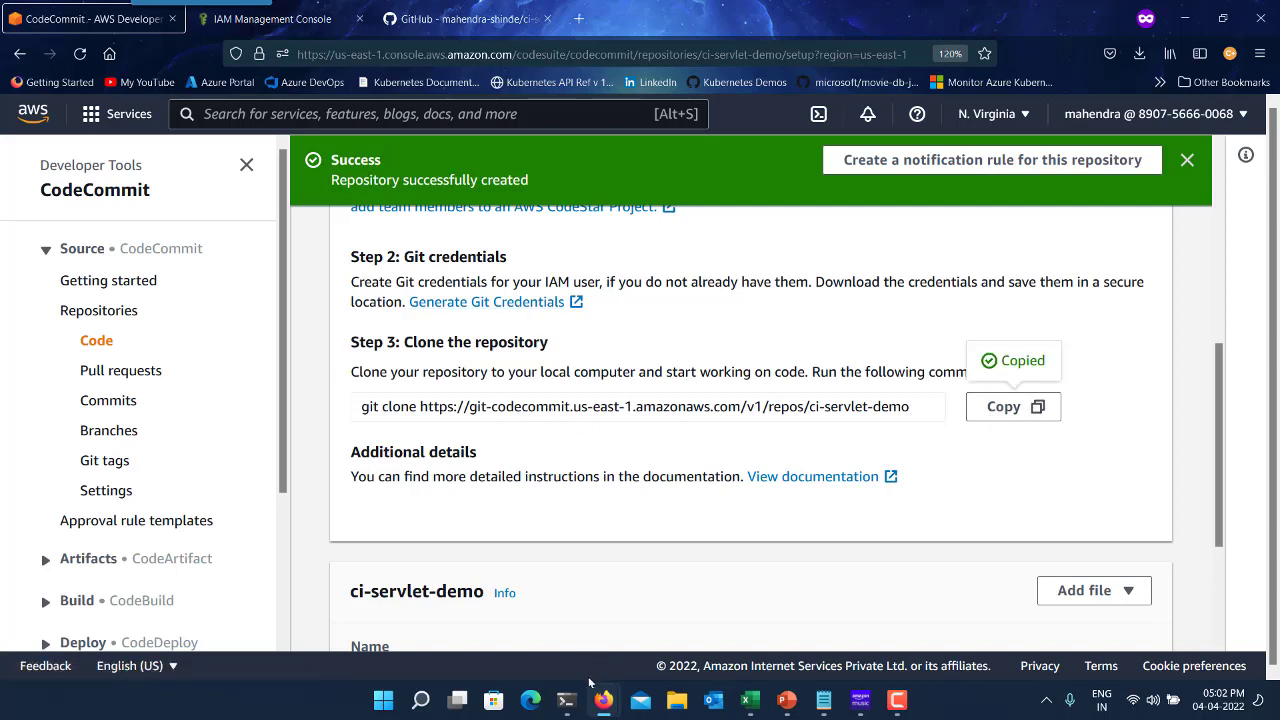
Switch to Windows Terminal and open an additional PowerShell session.
left_click(566, 700)
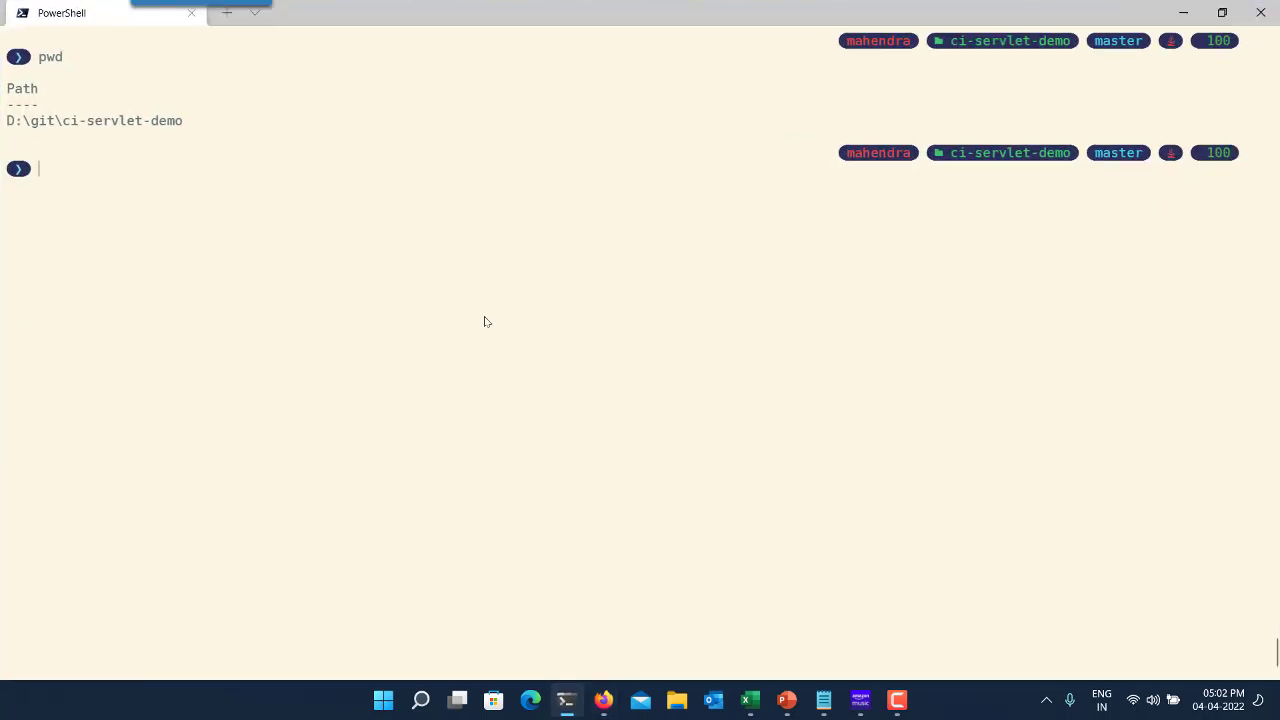
type("c:")
key("BackSpace")
key("BackSpace")
left_click(256, 14)
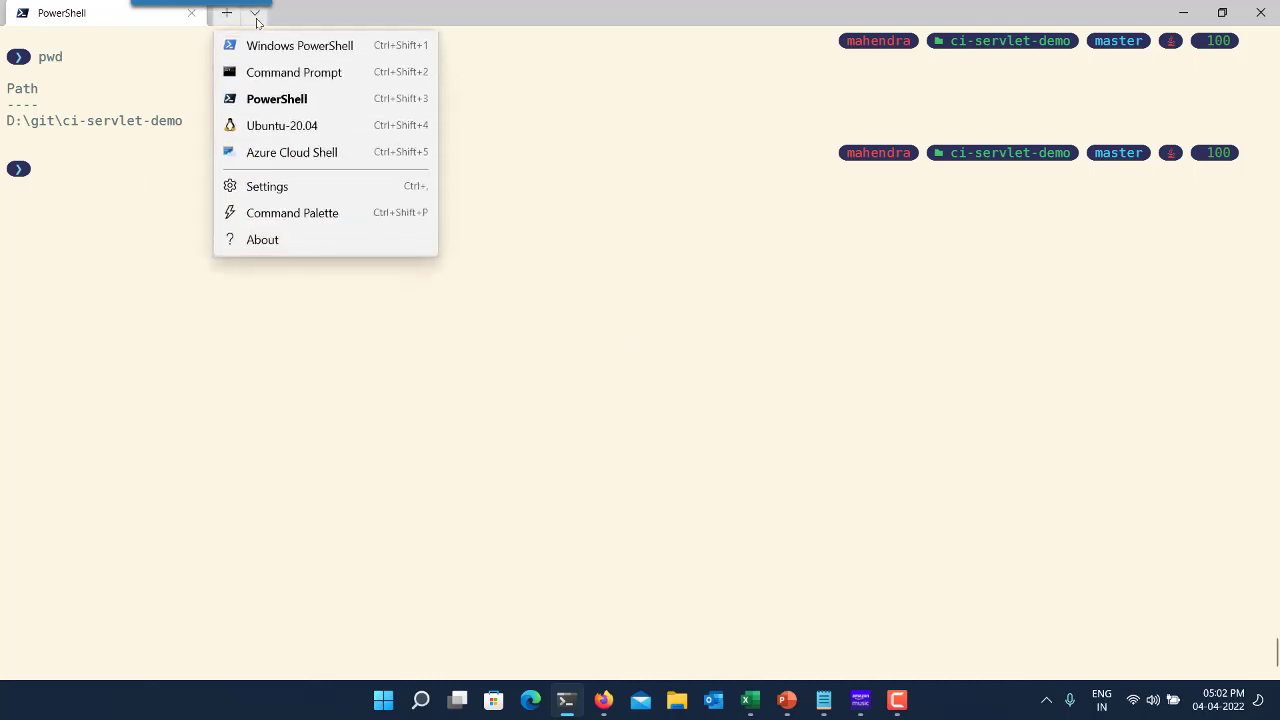
left_click(300, 99)
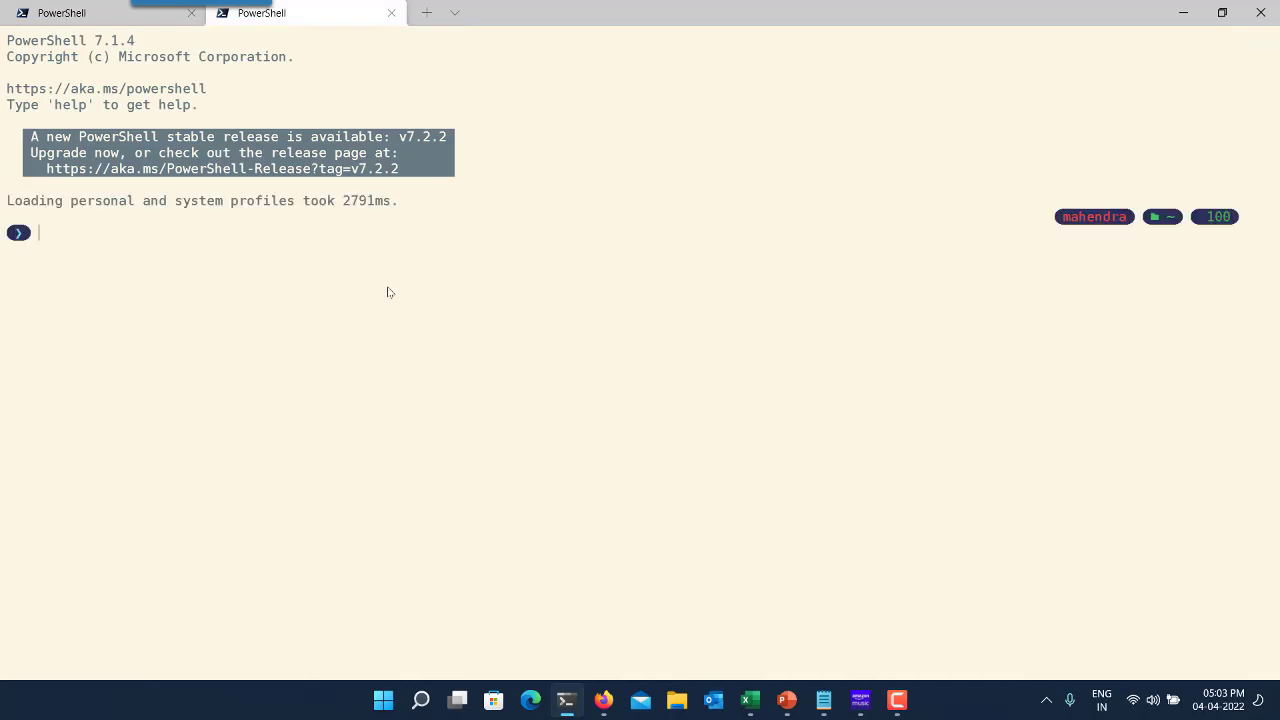
type("cd sources")
key("ctrl+v")
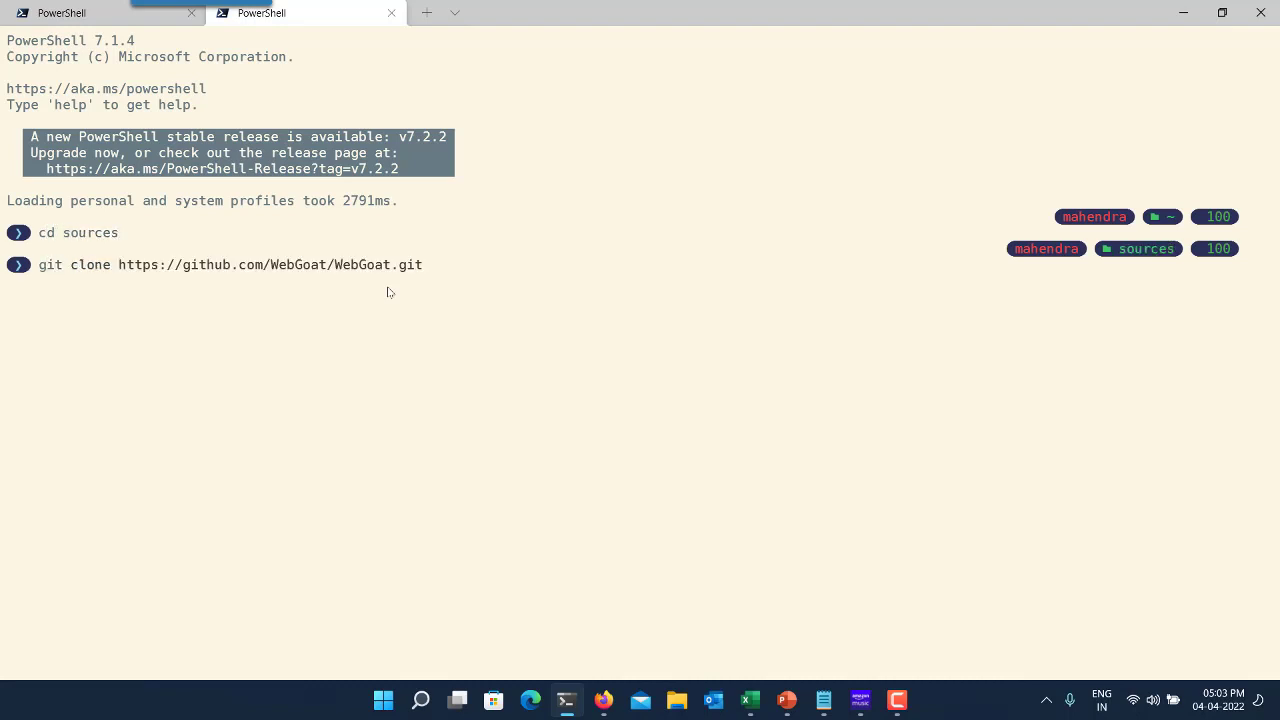
key("ctrl+v")
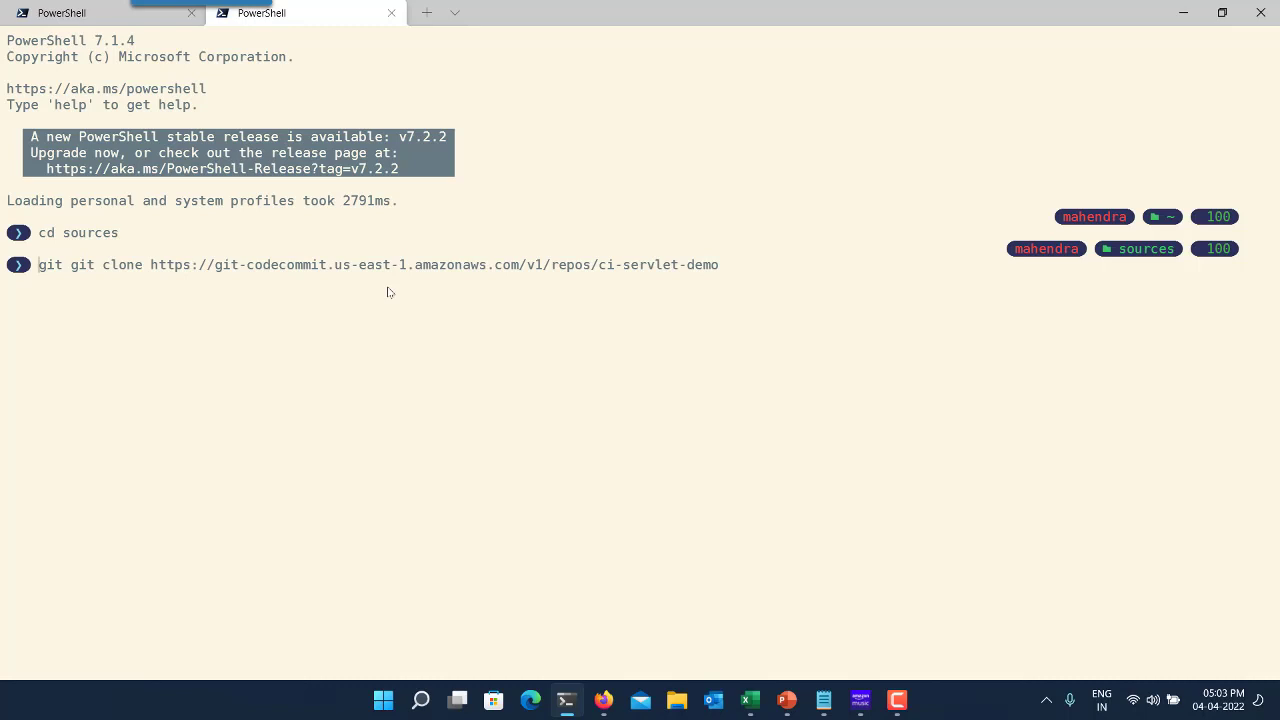
key("Delete")
key("Delete")
key("Delete")
key("Delete")
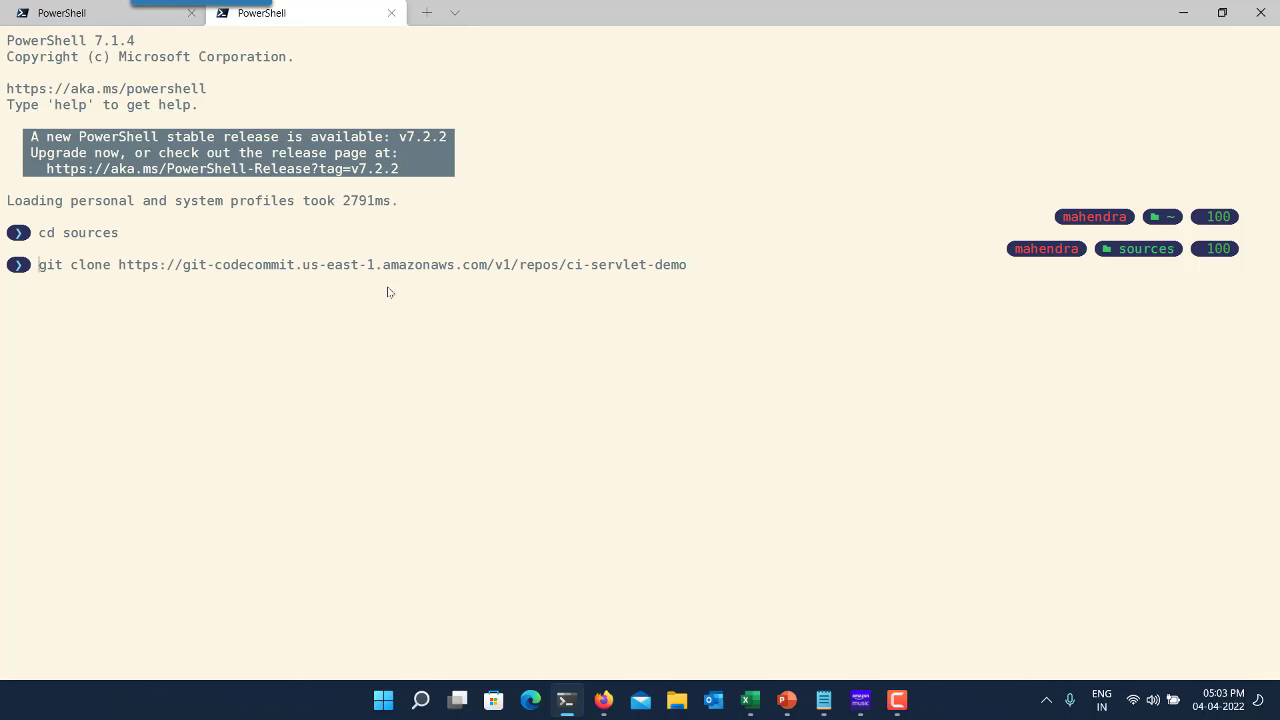
key("Return")
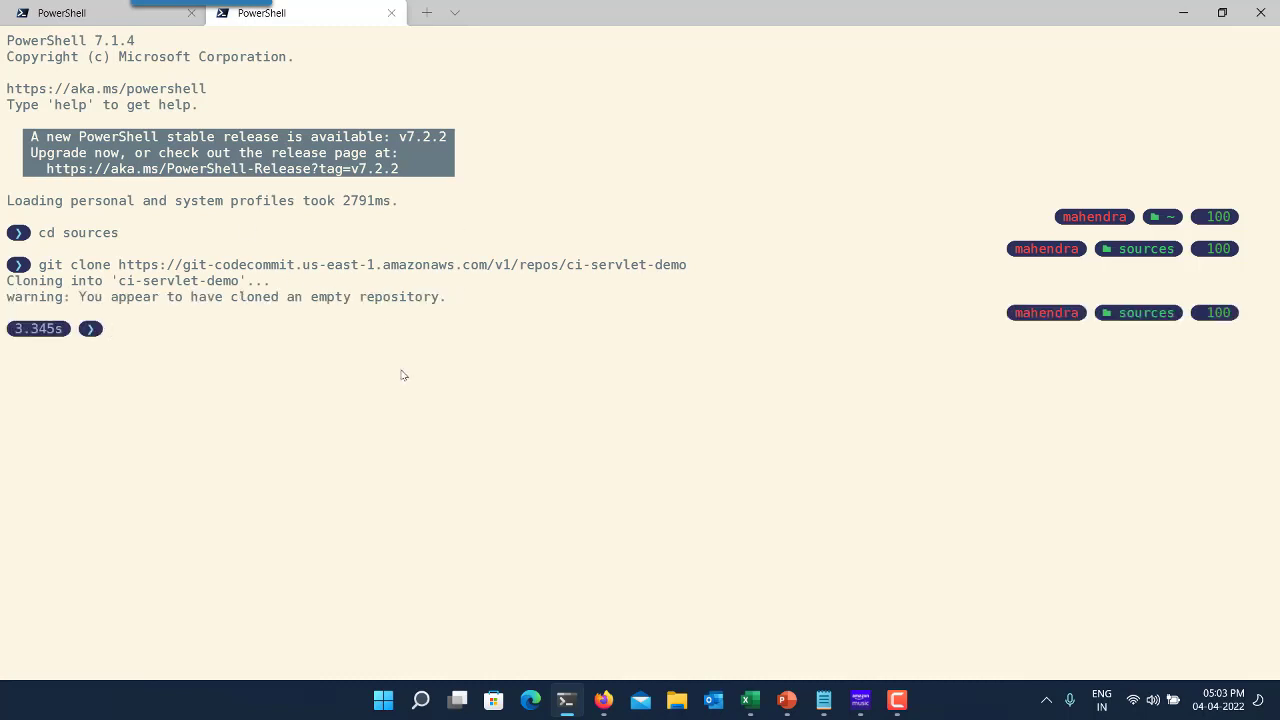
Change into the cloned ci-servlet-demo folder and check its state with git status.
left_click(203, 350)
type("cd .\\ci")
key("Tab")
key("Return")
type("git status")
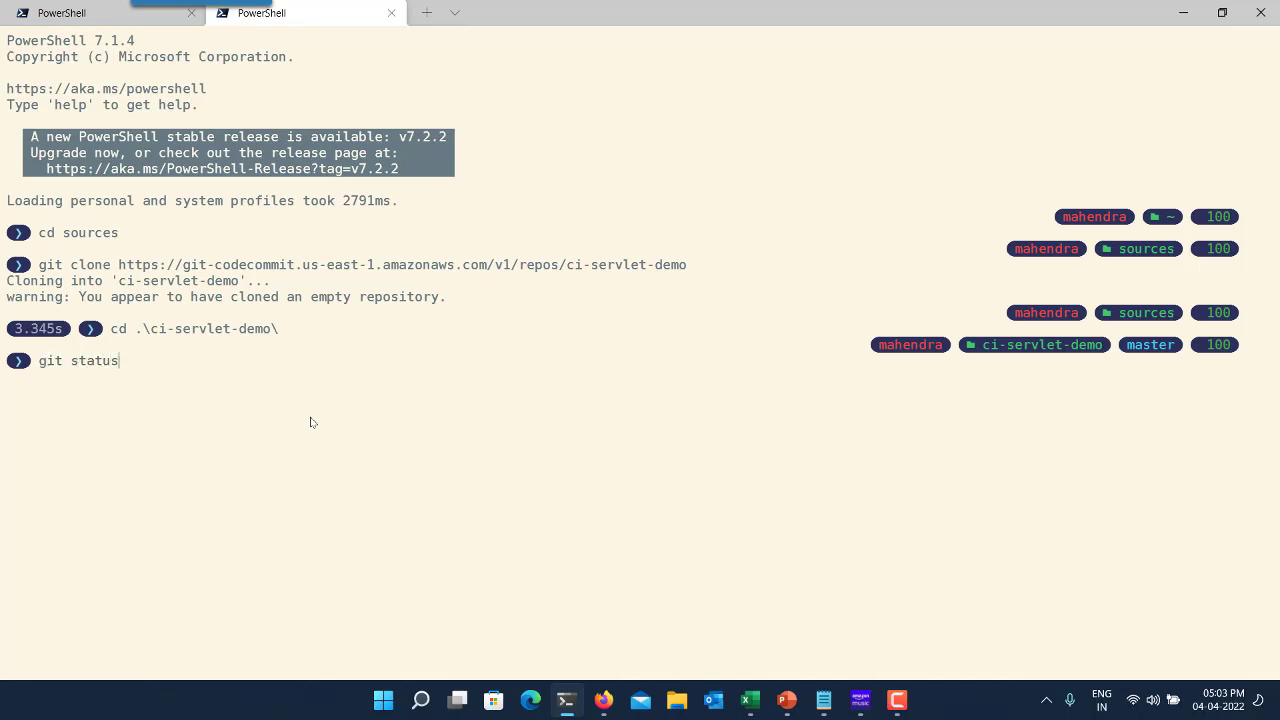
key("Return")
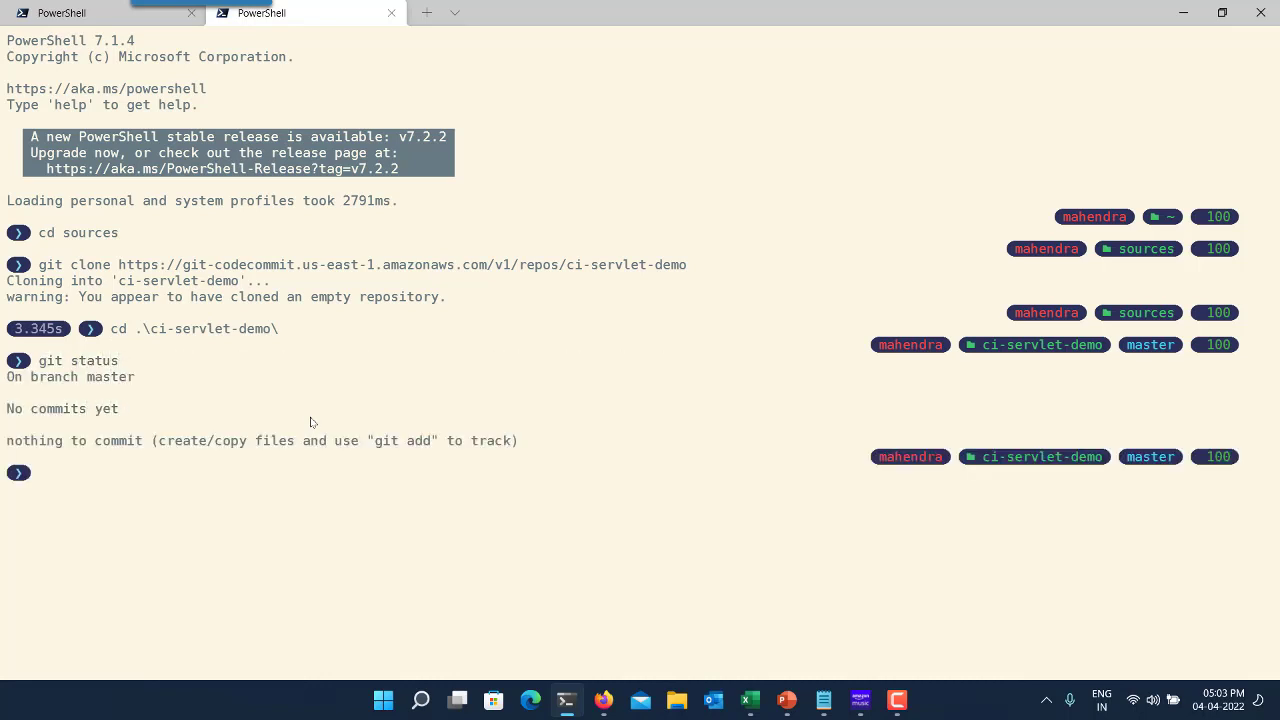
Try to rename the cloned repository's current branch to main with git branch -M main.
type("git branch -M main")
key("Return")
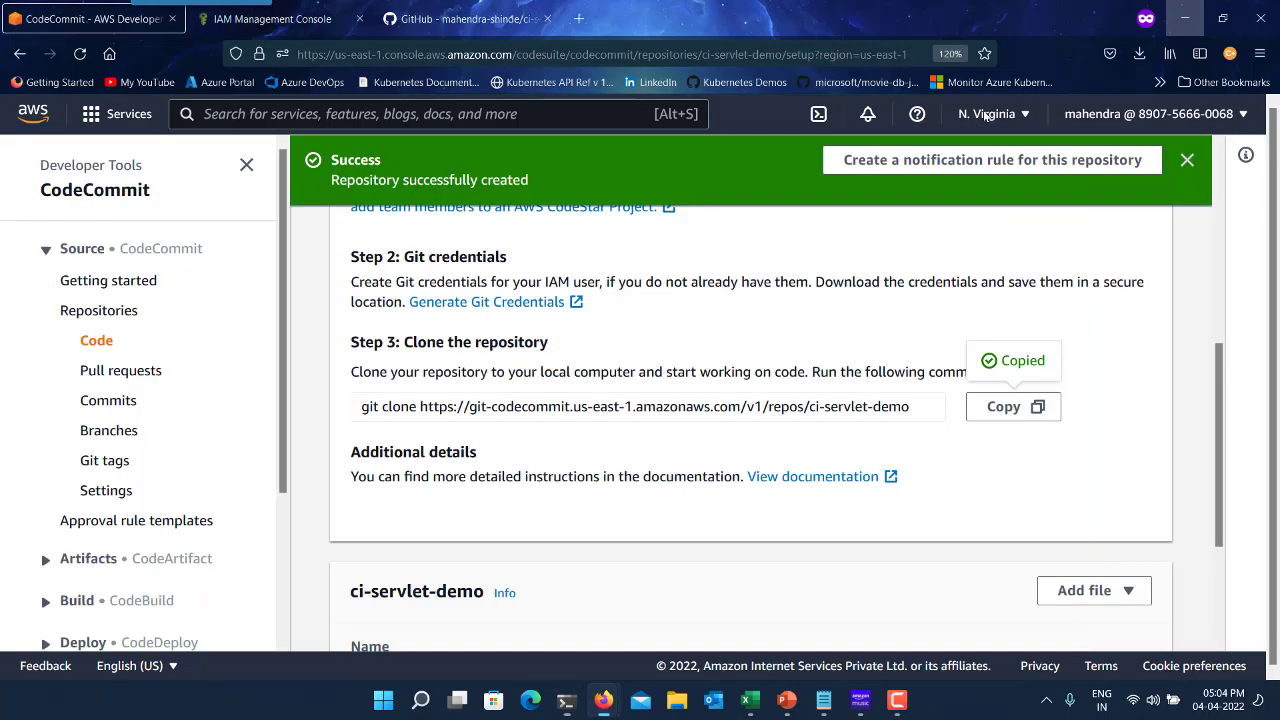
left_click(1183, 12)
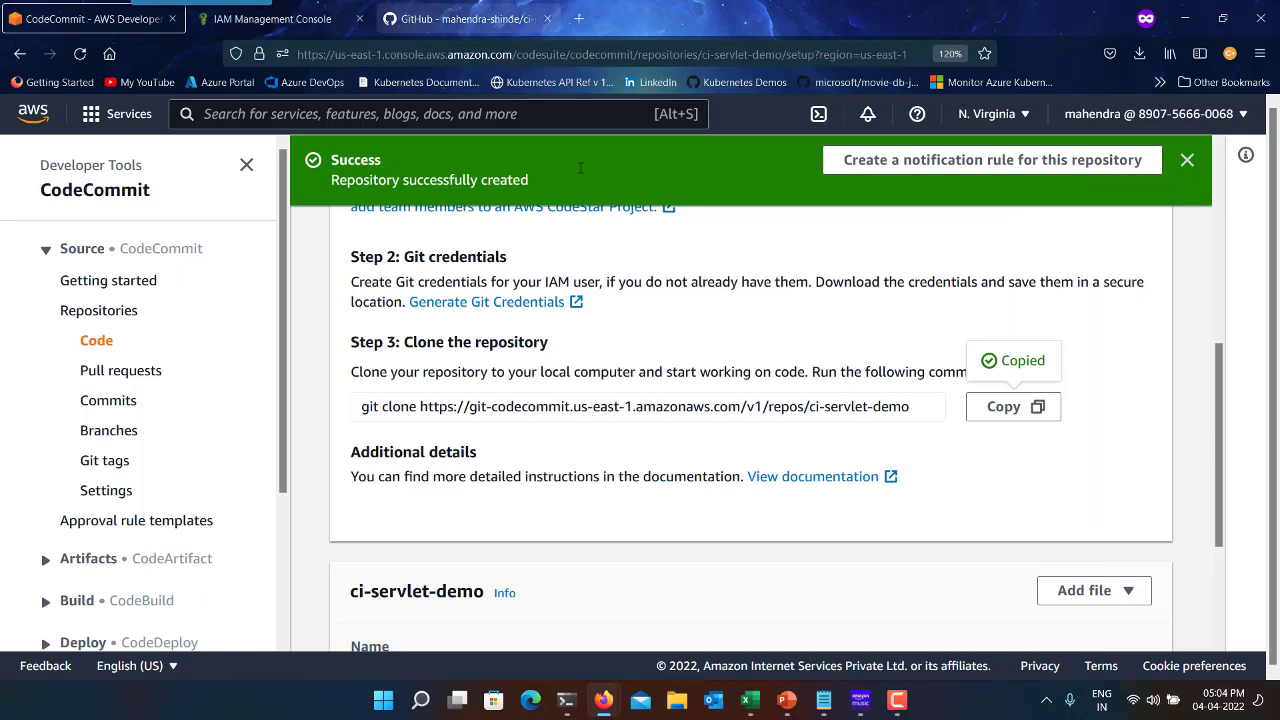
left_click(566, 700)
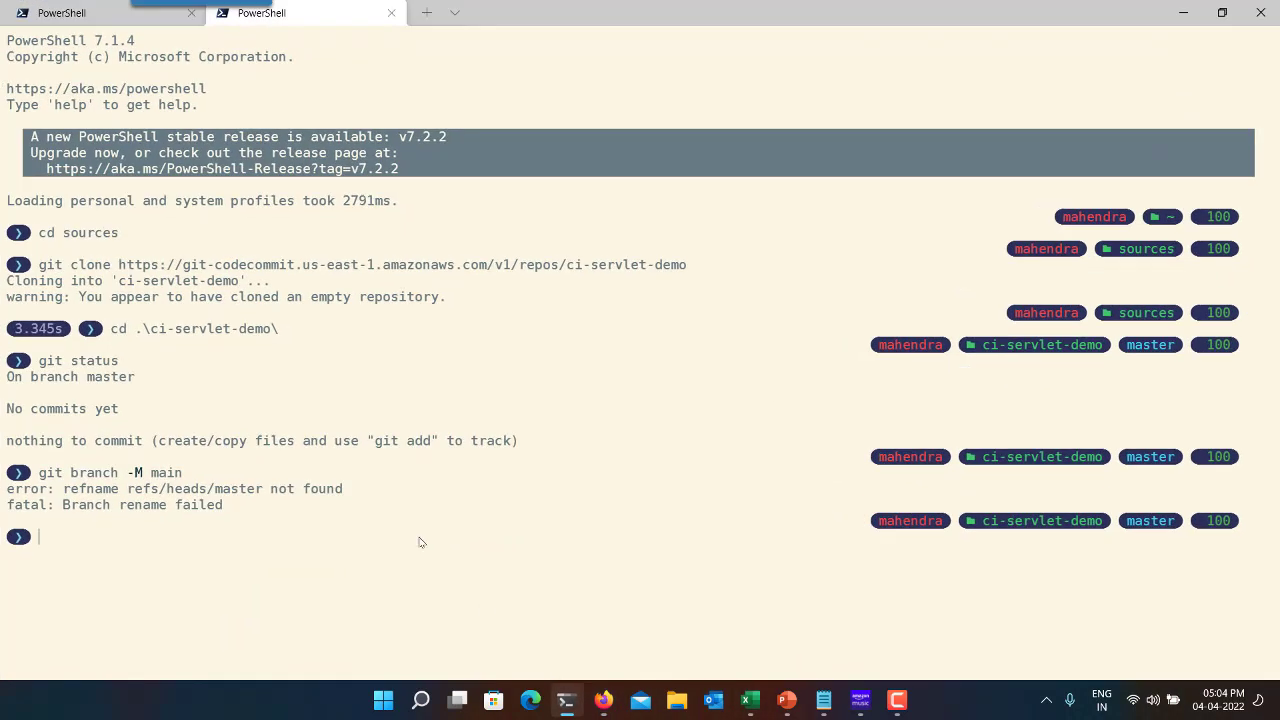
Switch to the first PowerShell session and list the files in D:\git\ci-servlet-demo.
left_click(100, 13)
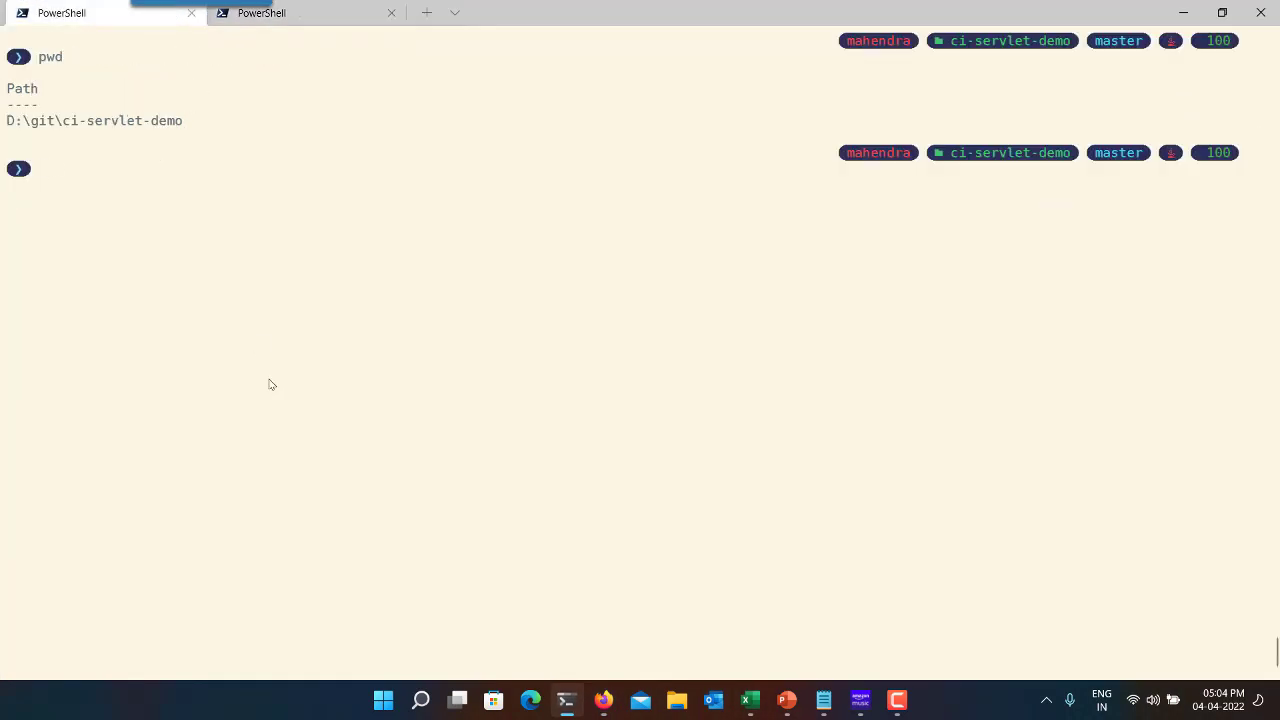
type("dir")
key("Return")
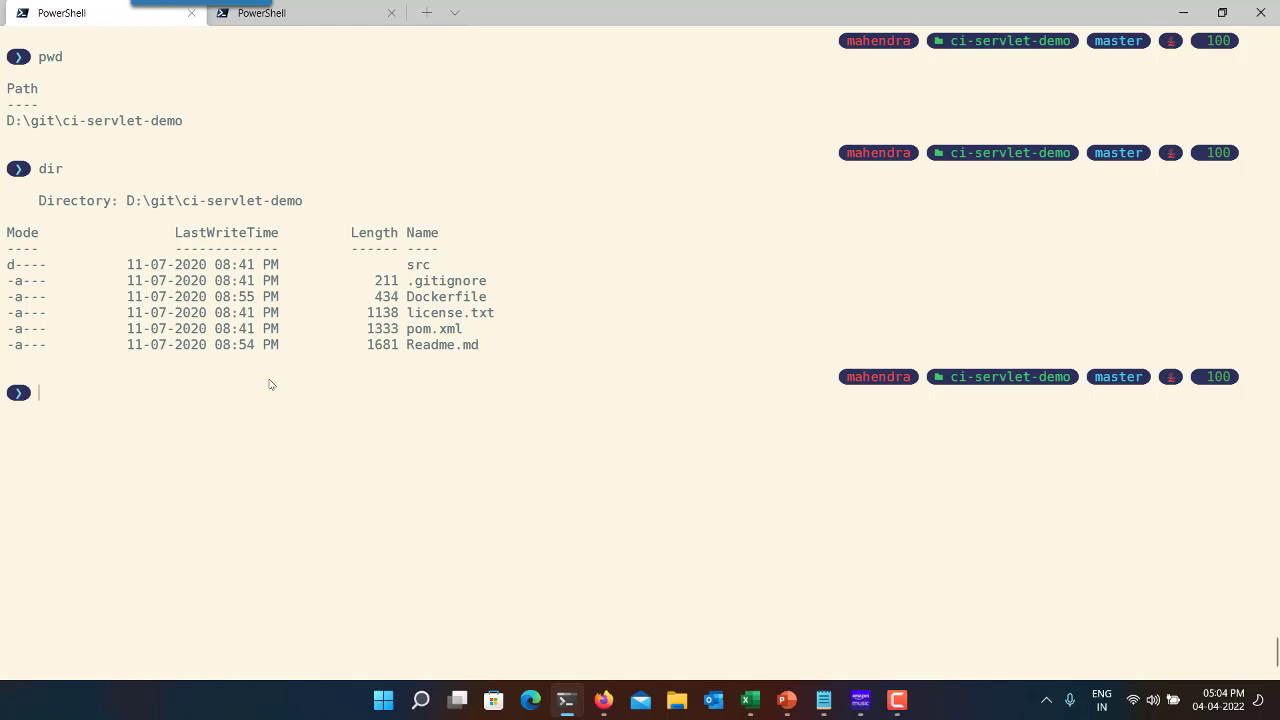
Copy all project files and subfolders with xcopy /s into the cloned ci-servlet-demo folder under the user profile's sources directory.
type("xcopy /s * ..\\sources\\mydemo")
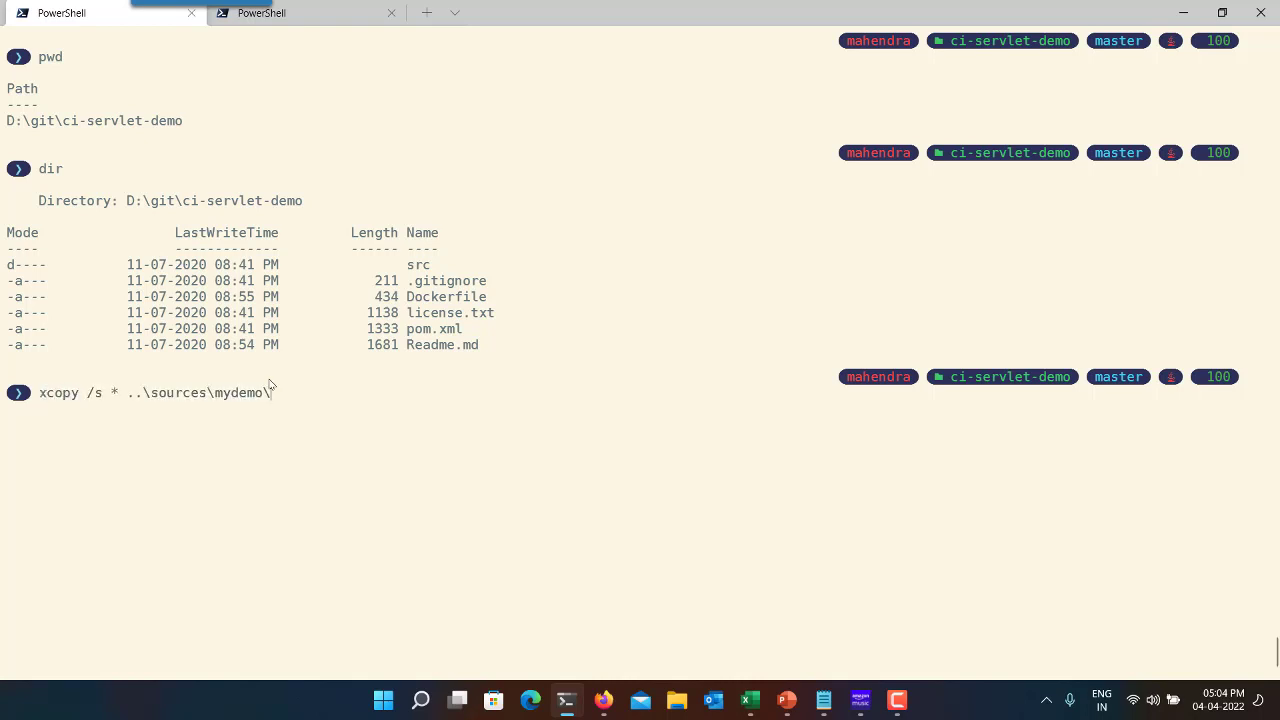
type("\\")
key("ctrl+End")
key("ctrl+z")
key("ctrl+End")
type("x")
type(":\\use")
key("Tab")
type("\\mm")
key("Tab")
type("sources\\")
key("Tab")
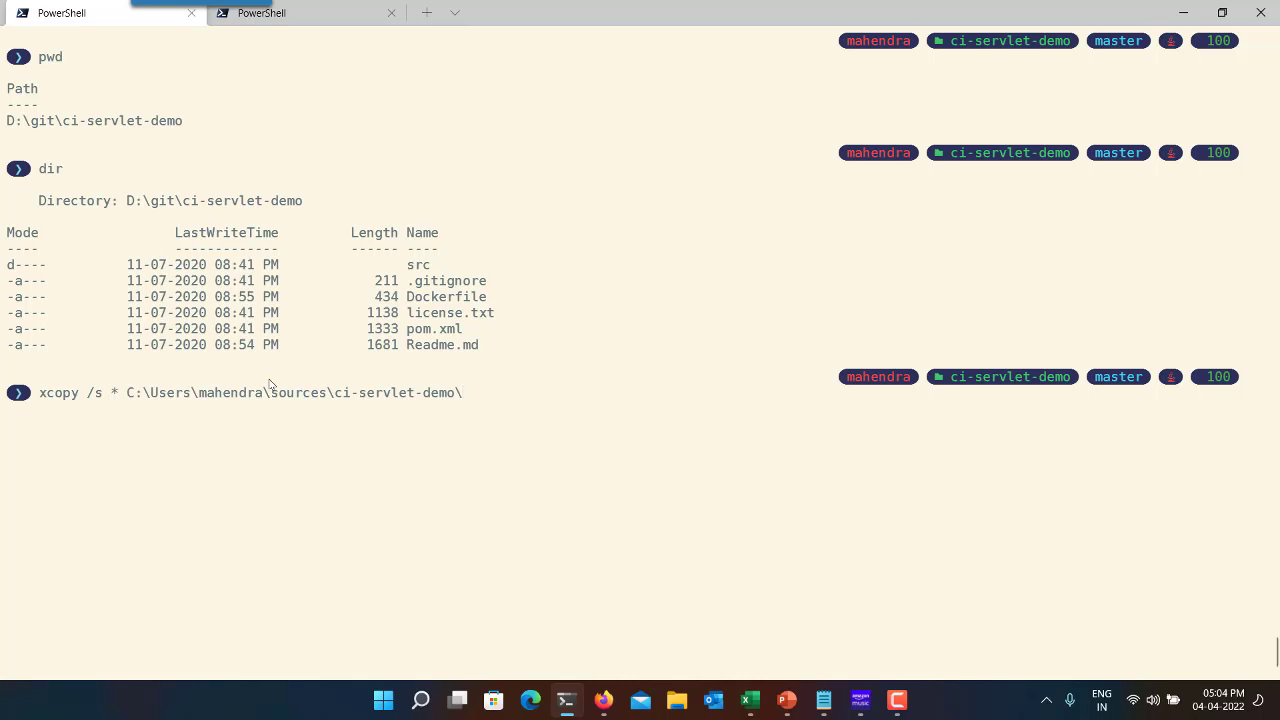
key("Return")
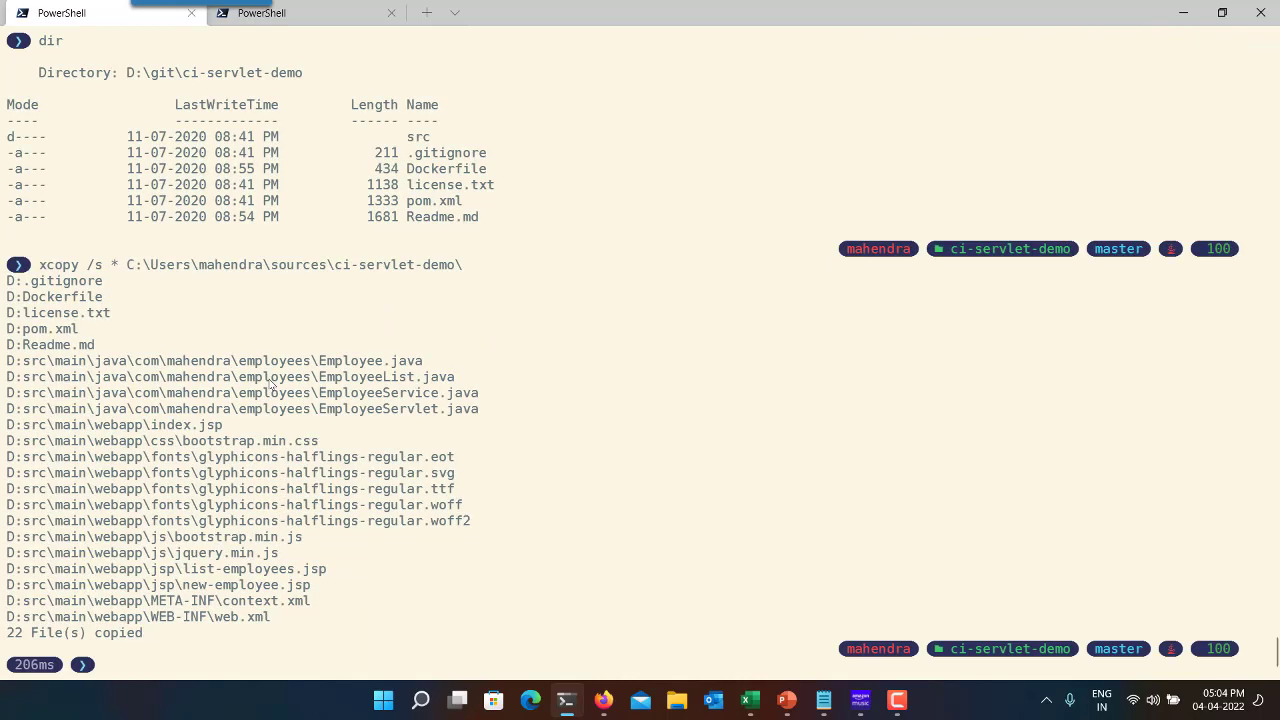
Exit this PowerShell session and list the contents of the cloned ci-servlet-demo folder in the remaining session.
type("exit")
key("Return")
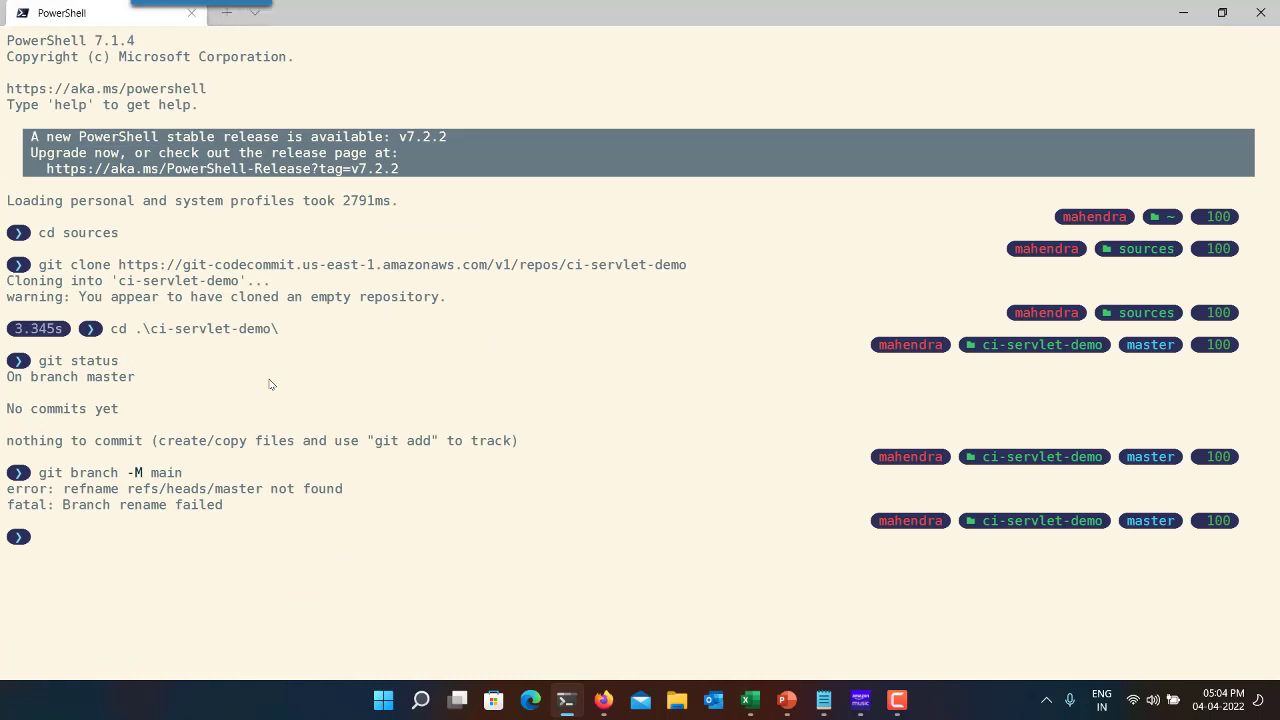
type("dir")
key("Return")
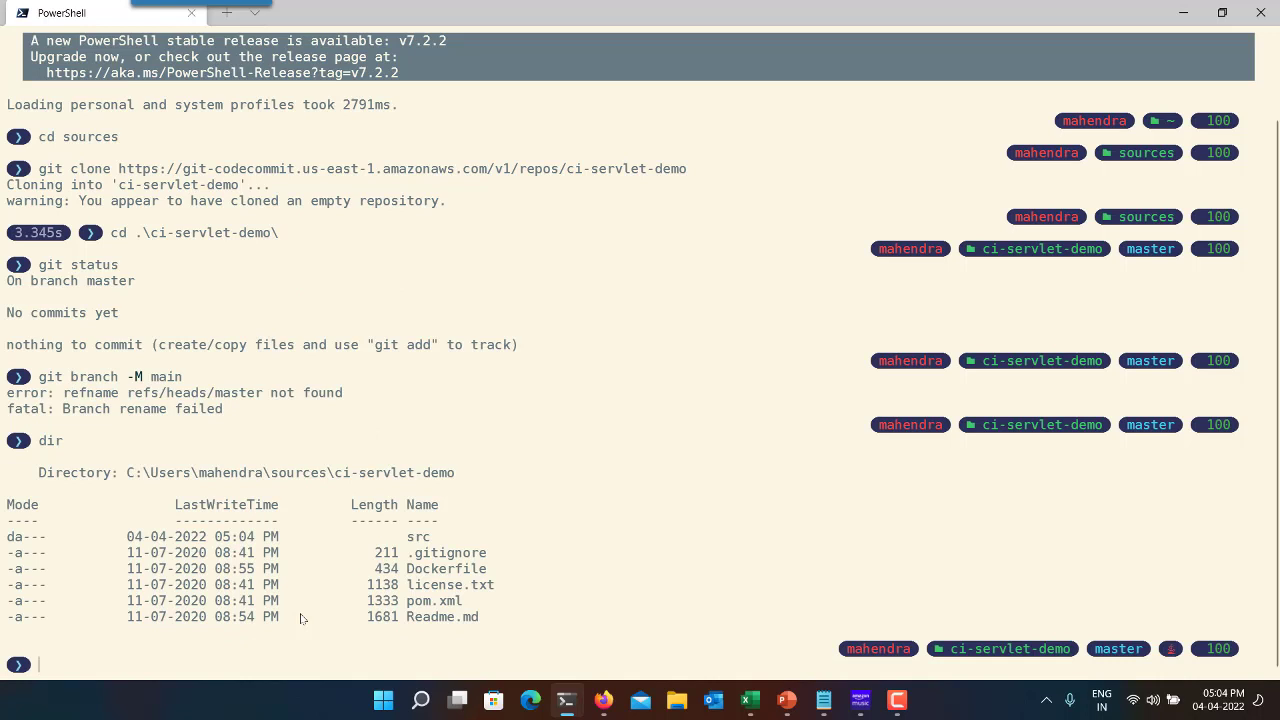
Stage all files with git add . and commit them with the message "Sample Project".
type("git add .")
key("Return")
type("git c")
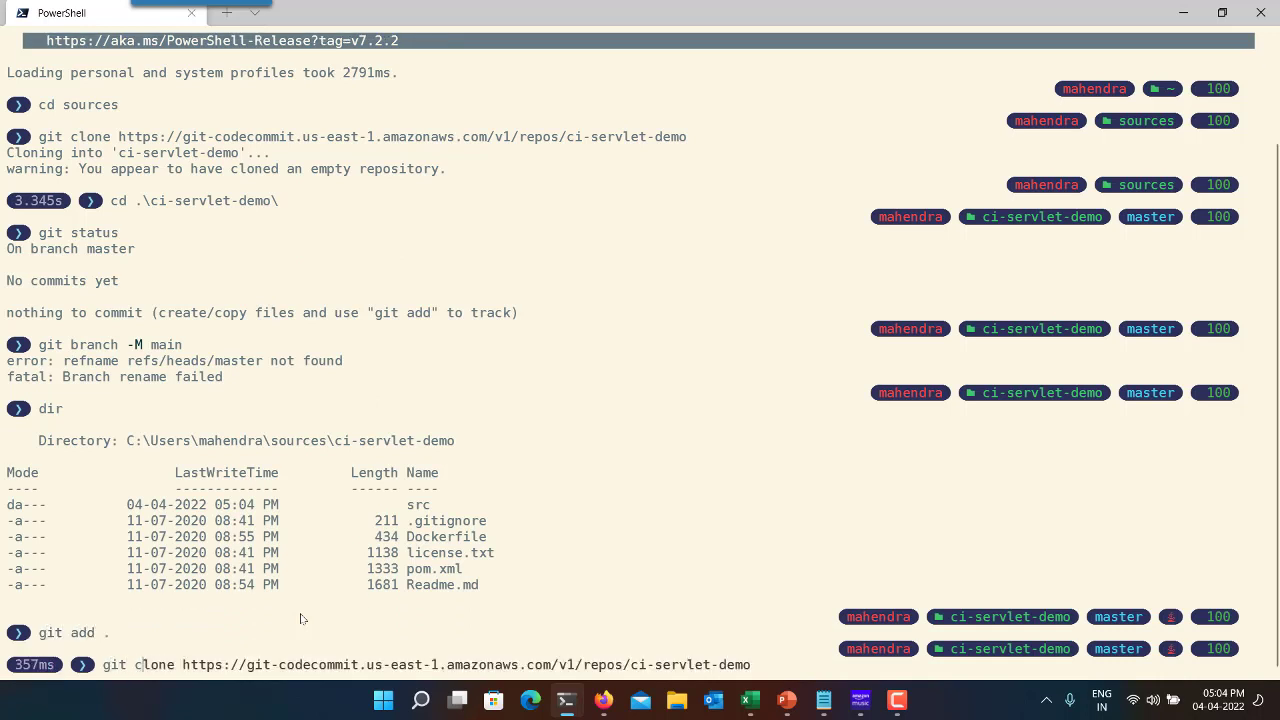
type("ommit")
key("Right")
key("Return")
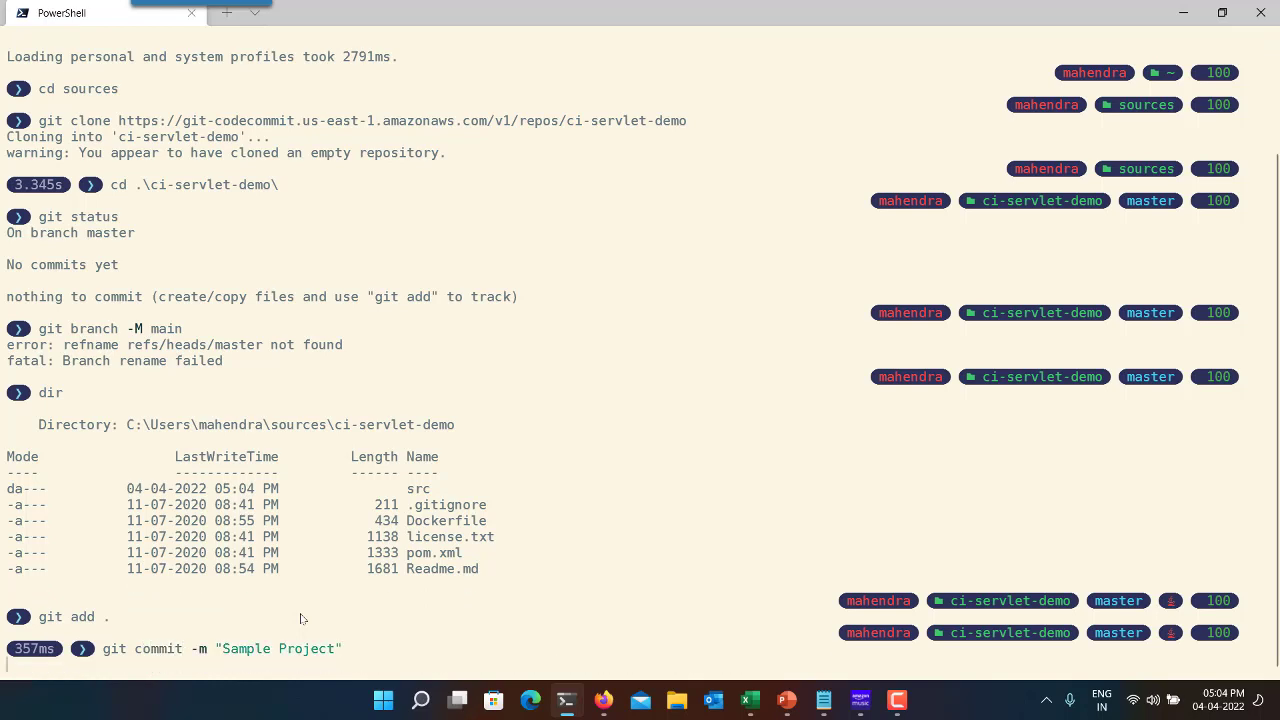
Rename the current branch from master to main with git branch -M main.
type("git bra")
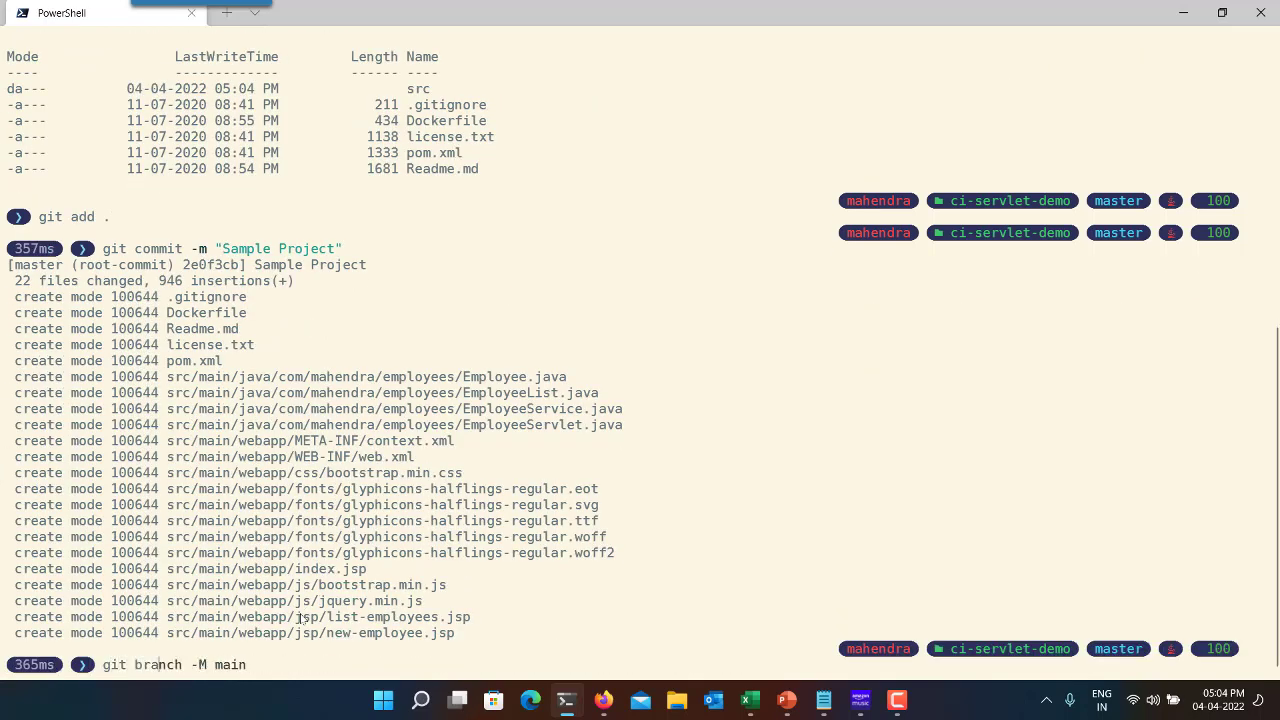
key("Right")
key("Return")
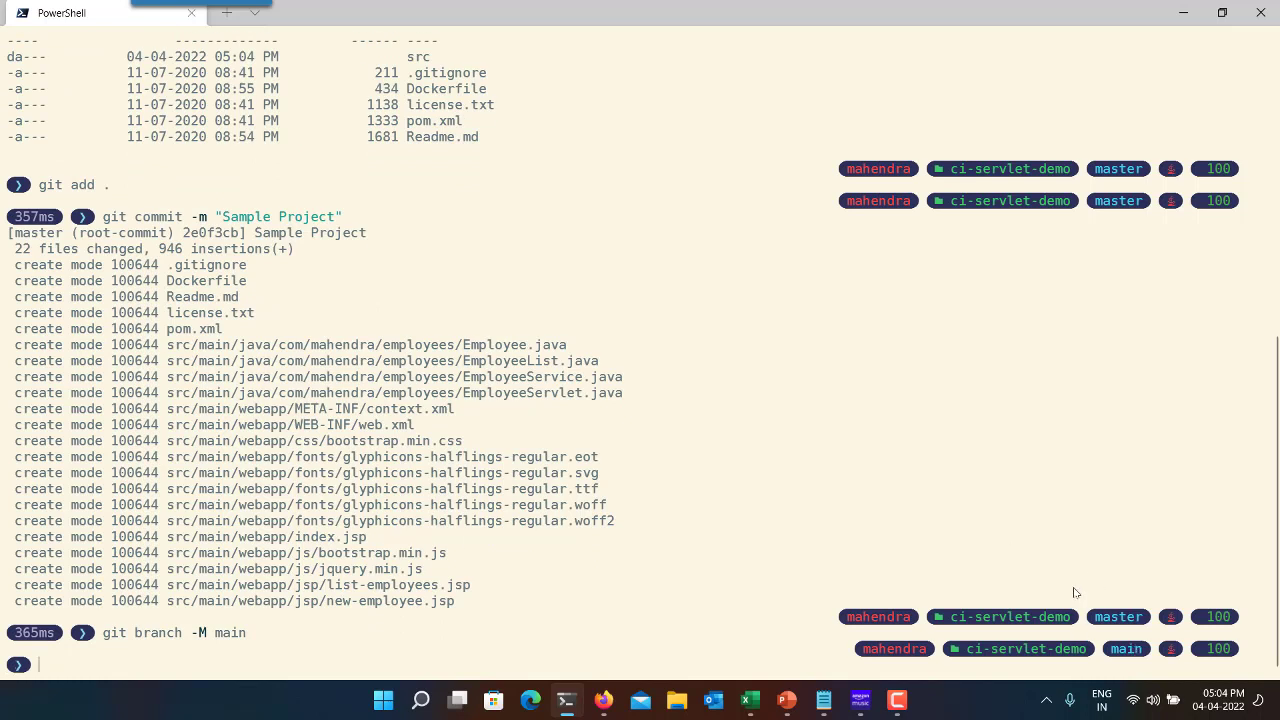
double_click(1138, 622)
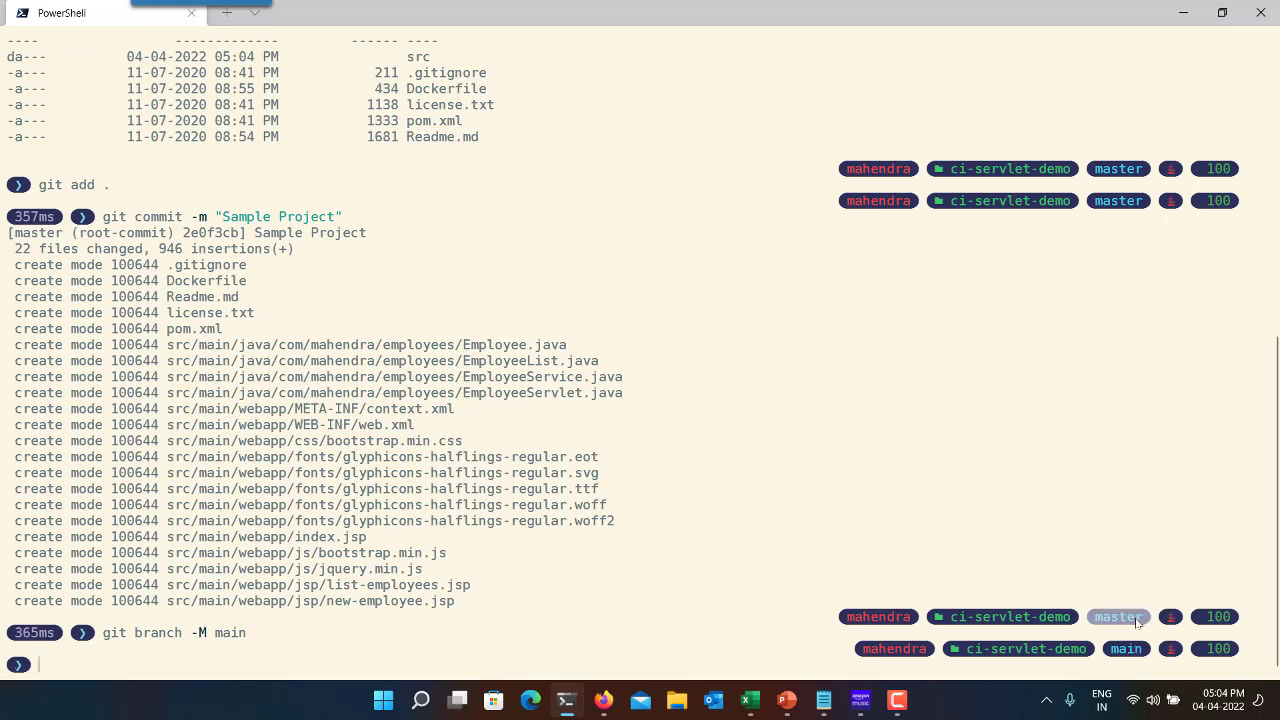
Clear the terminal, check the repository with git status, and try a plain git push.
key("ctrl+l")
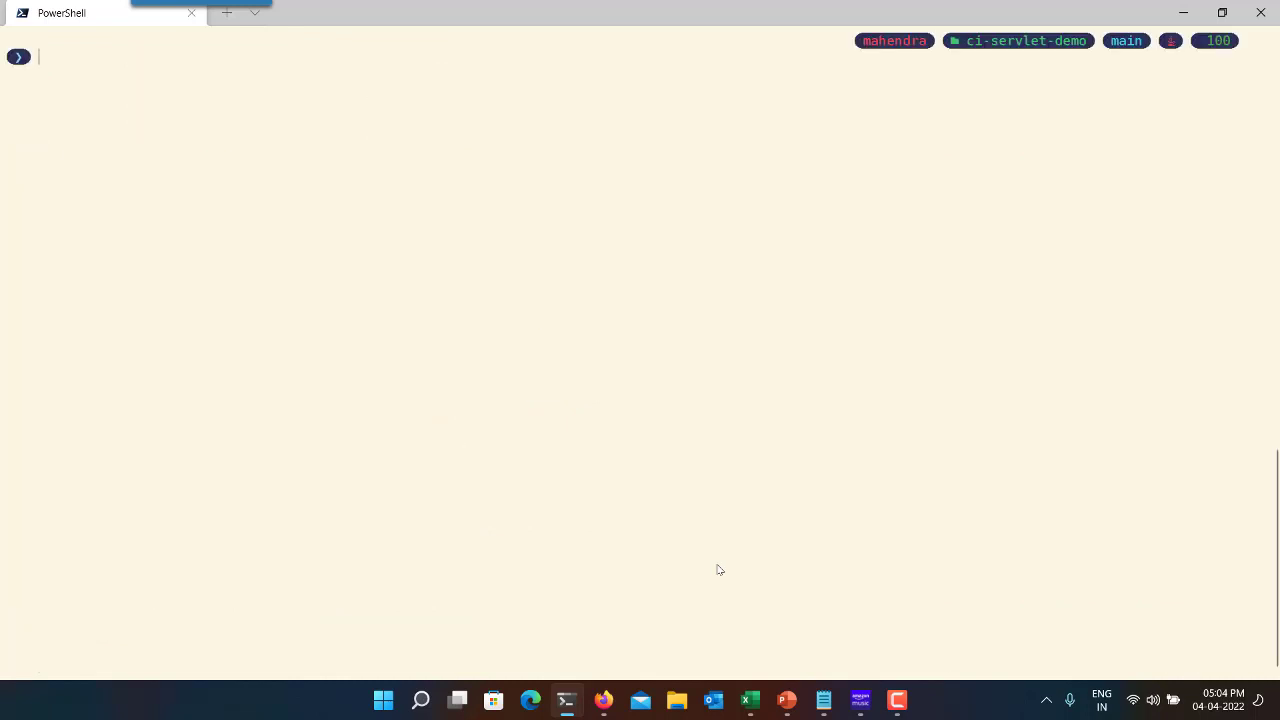
type("git status")
key("Return")
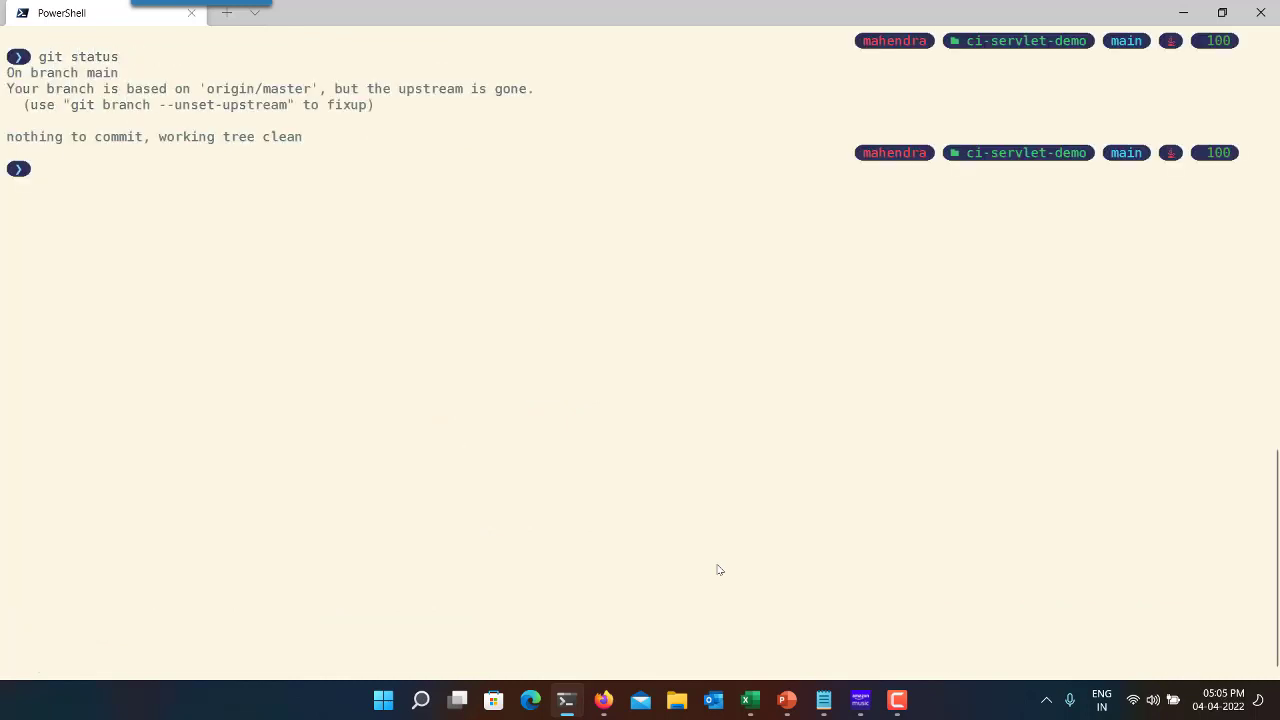
type("git push")
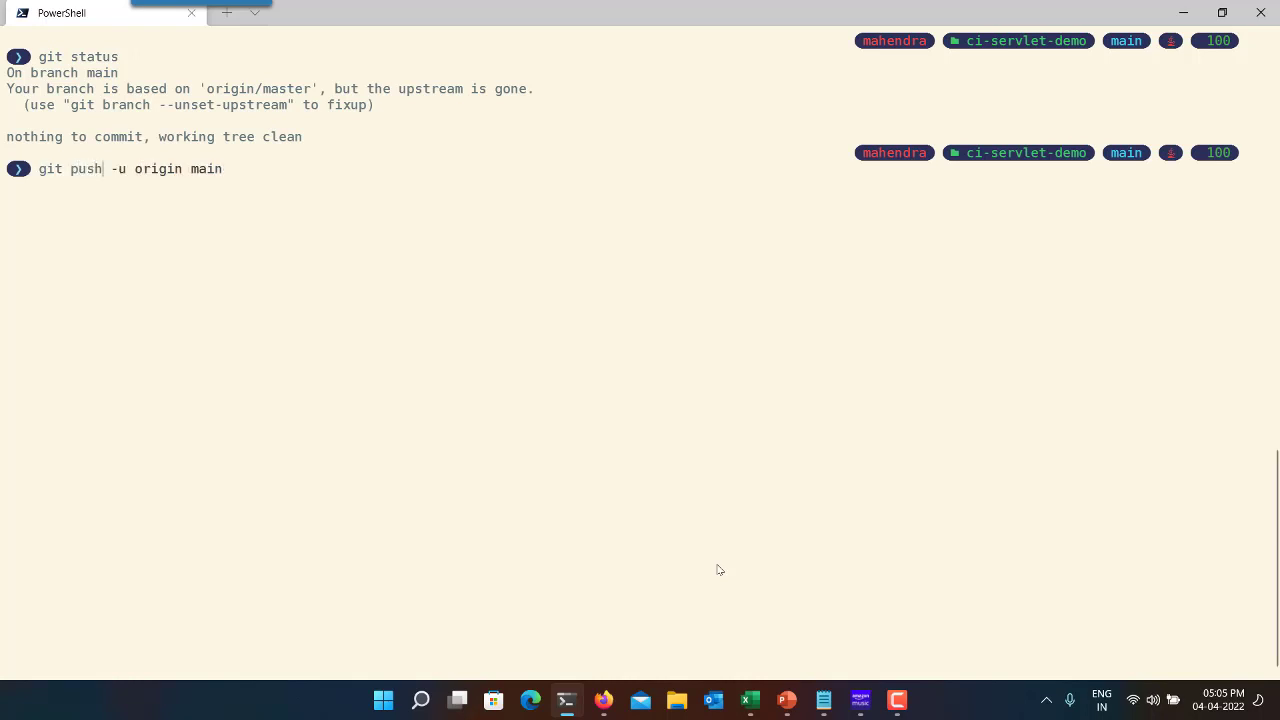
key("Return")
Push the main branch and set its upstream with git push -u origin main.
type("git push ")
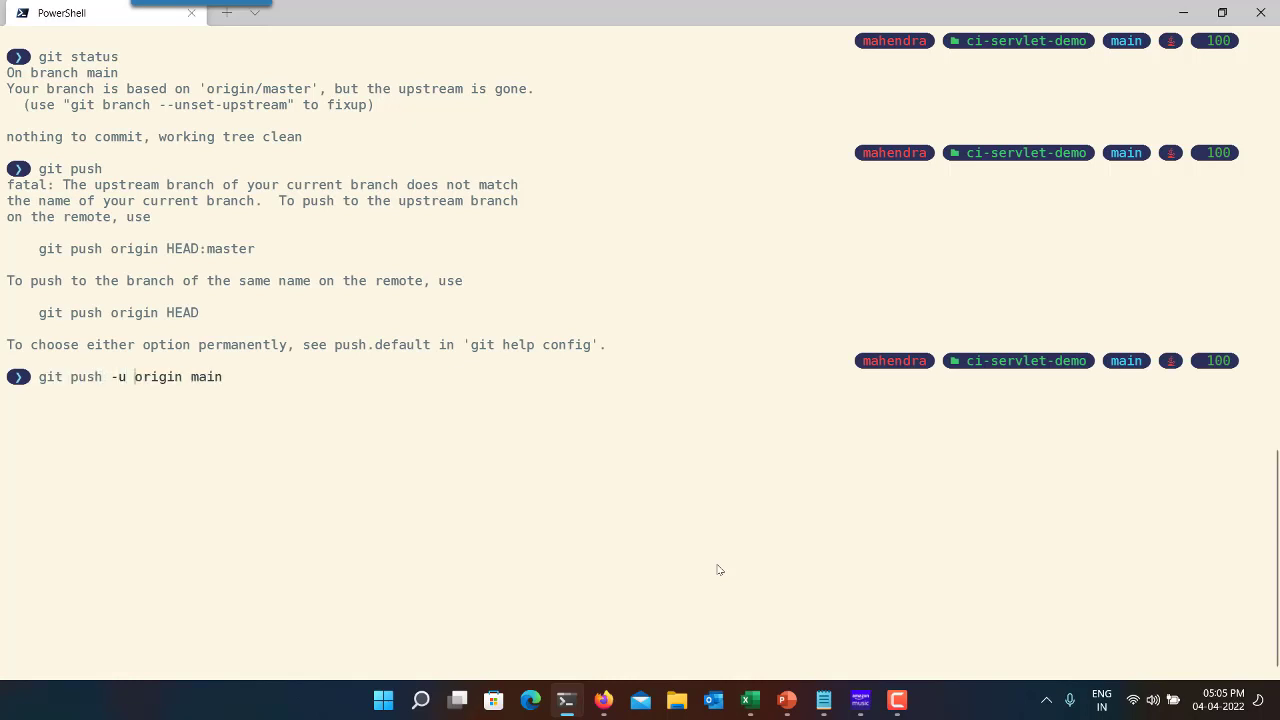
type("-u")
key("Right")
key("Return")
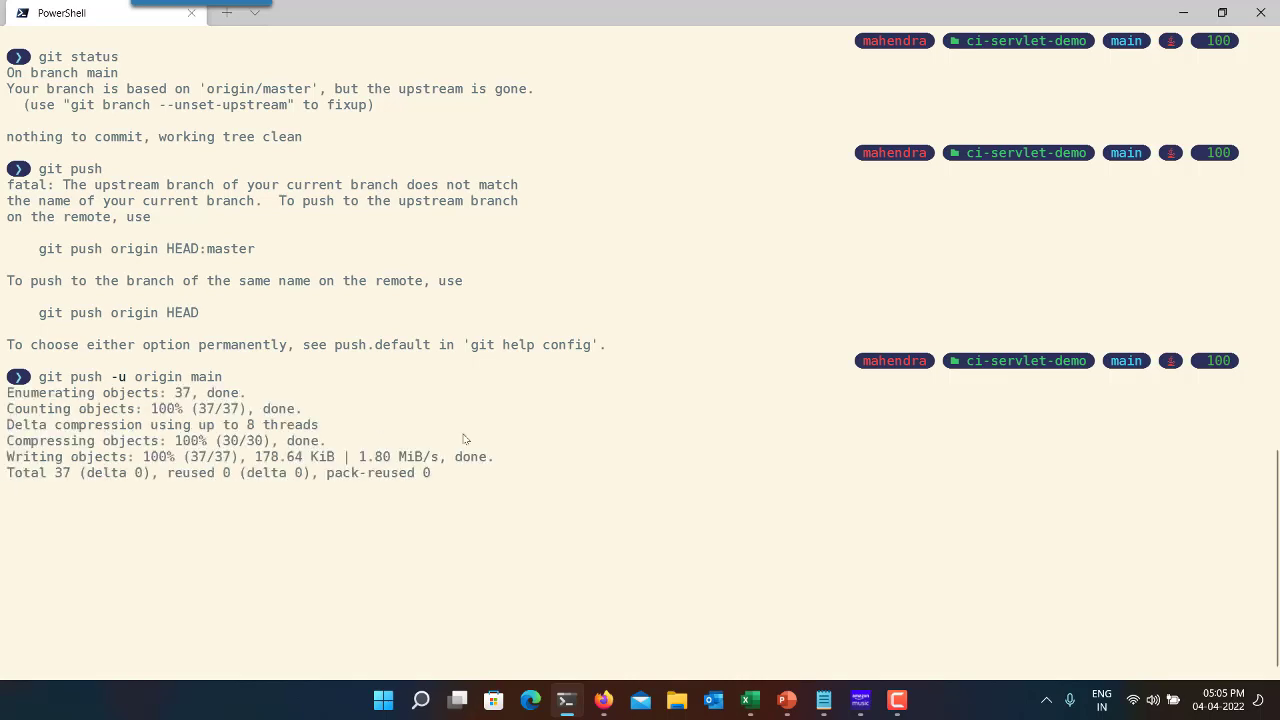
Switch to the CodeCommit console in Firefox, open the repository's code, and review its file list and Readme.md.
left_click(1183, 12)
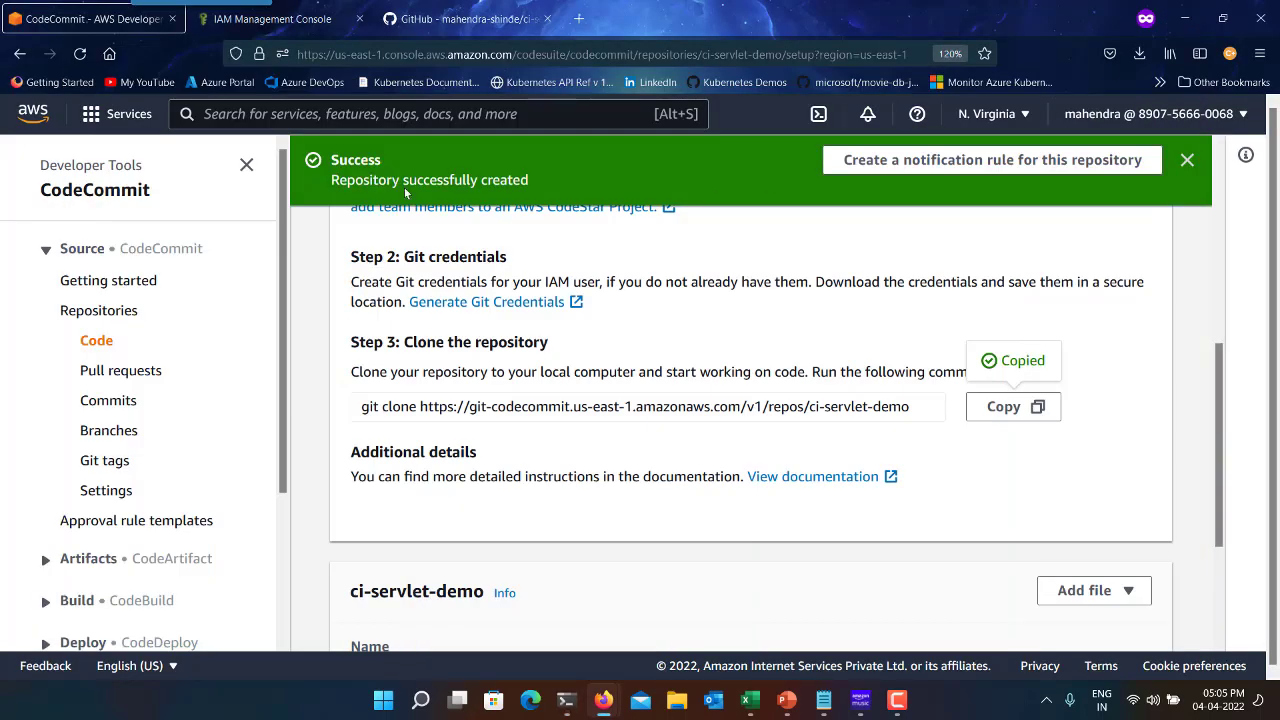
left_click(100, 341)
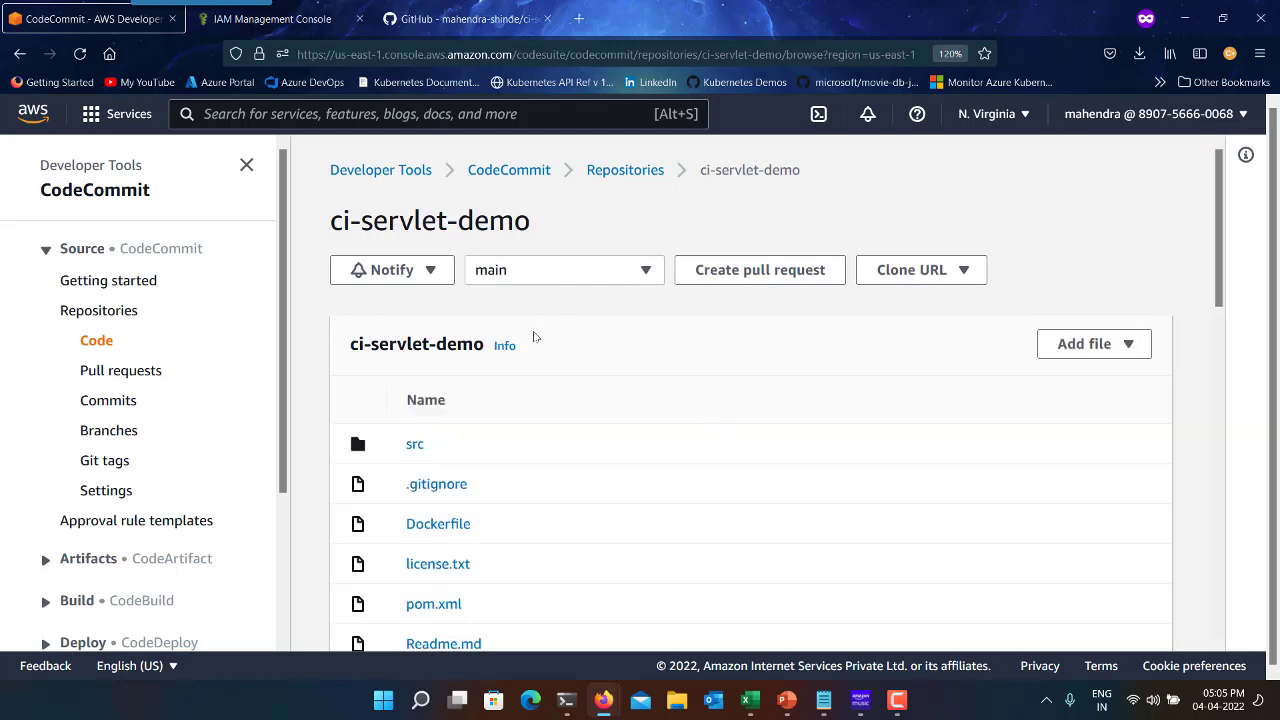
scroll(678, 434, "down", 2)
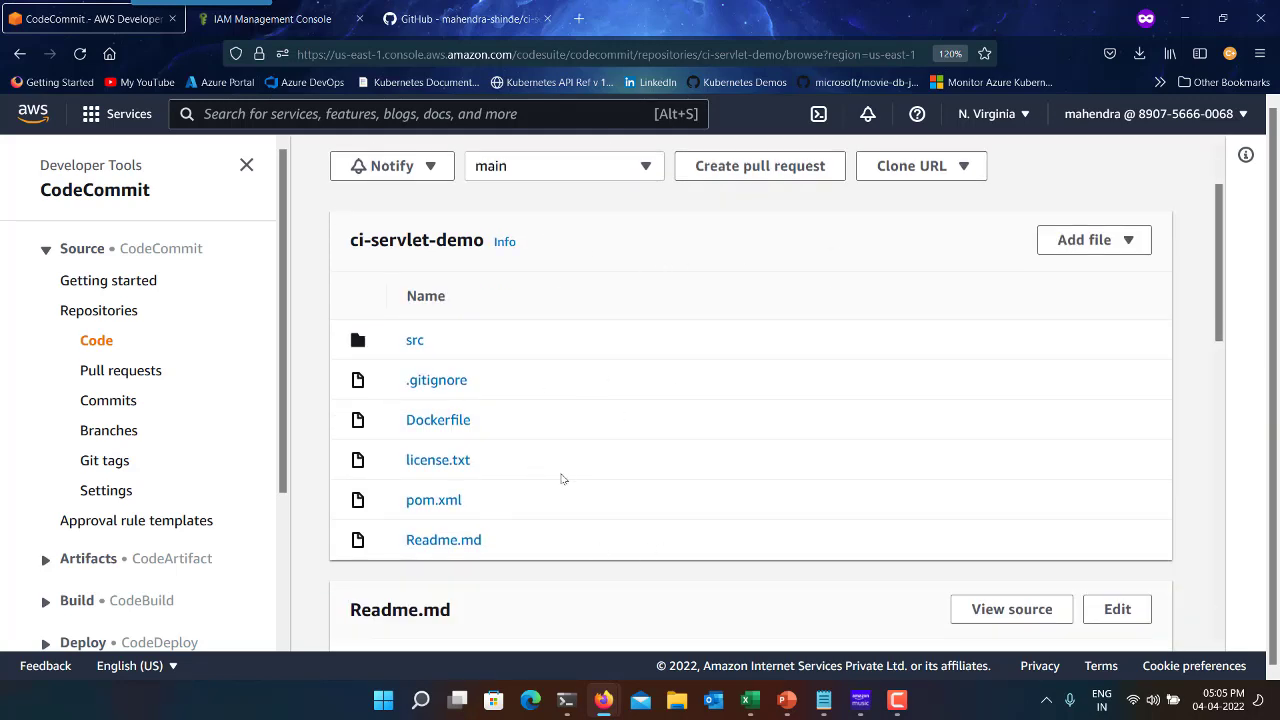
scroll(587, 386, "down", 10)
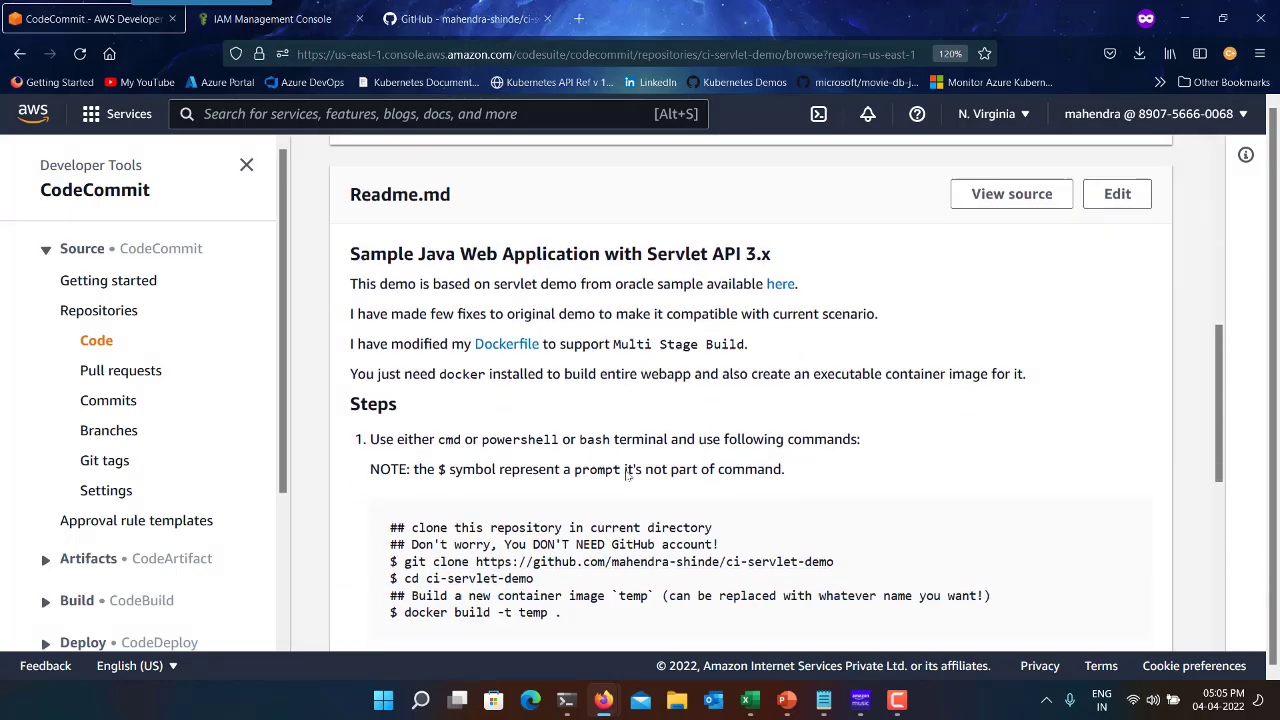
scroll(630, 475, "down", 5)
scroll(630, 475, "up", 18)
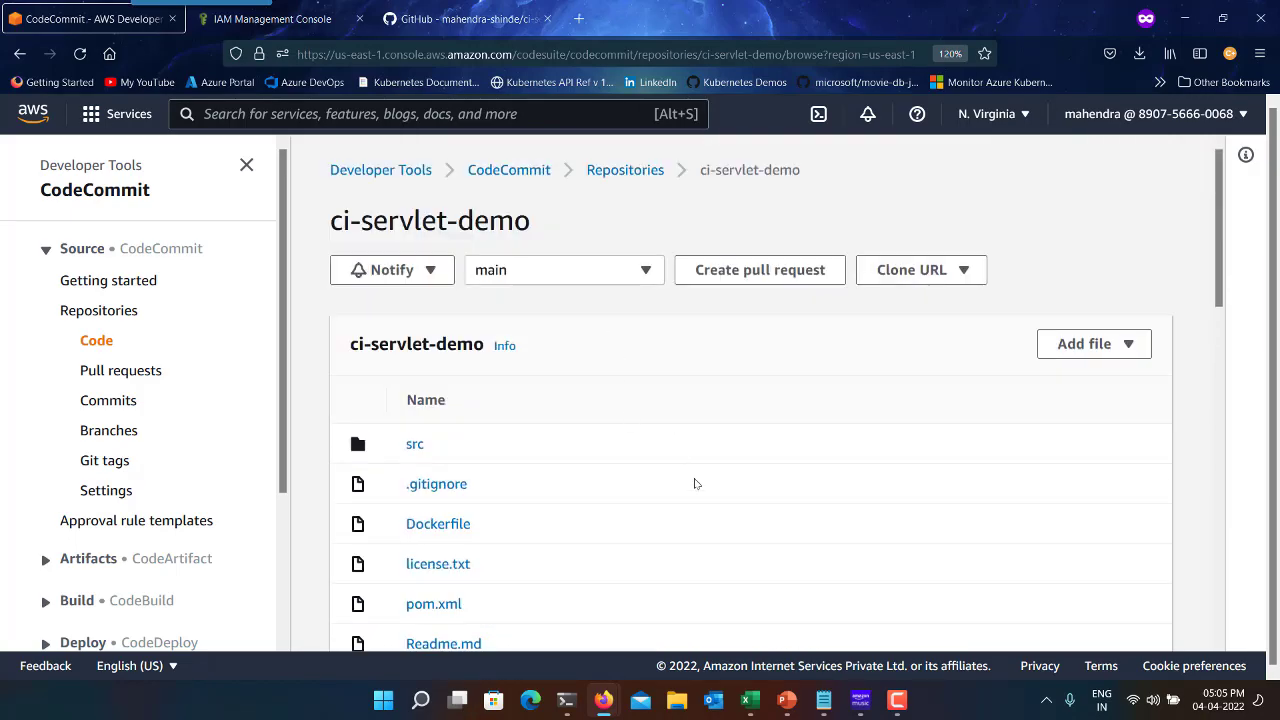
Start a new CodeBuild build project named ci-demo with the description "Java Application".
left_click(80, 601)
scroll(142, 568, "down", 3)
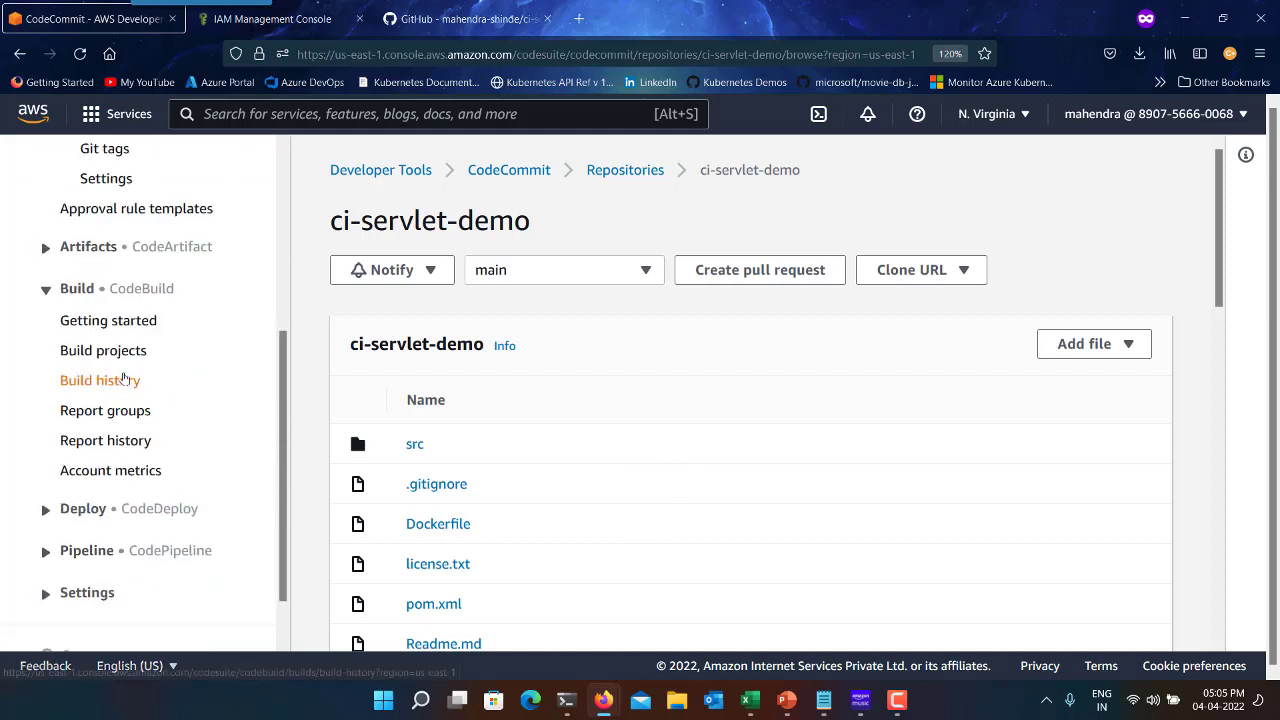
left_click(103, 350)
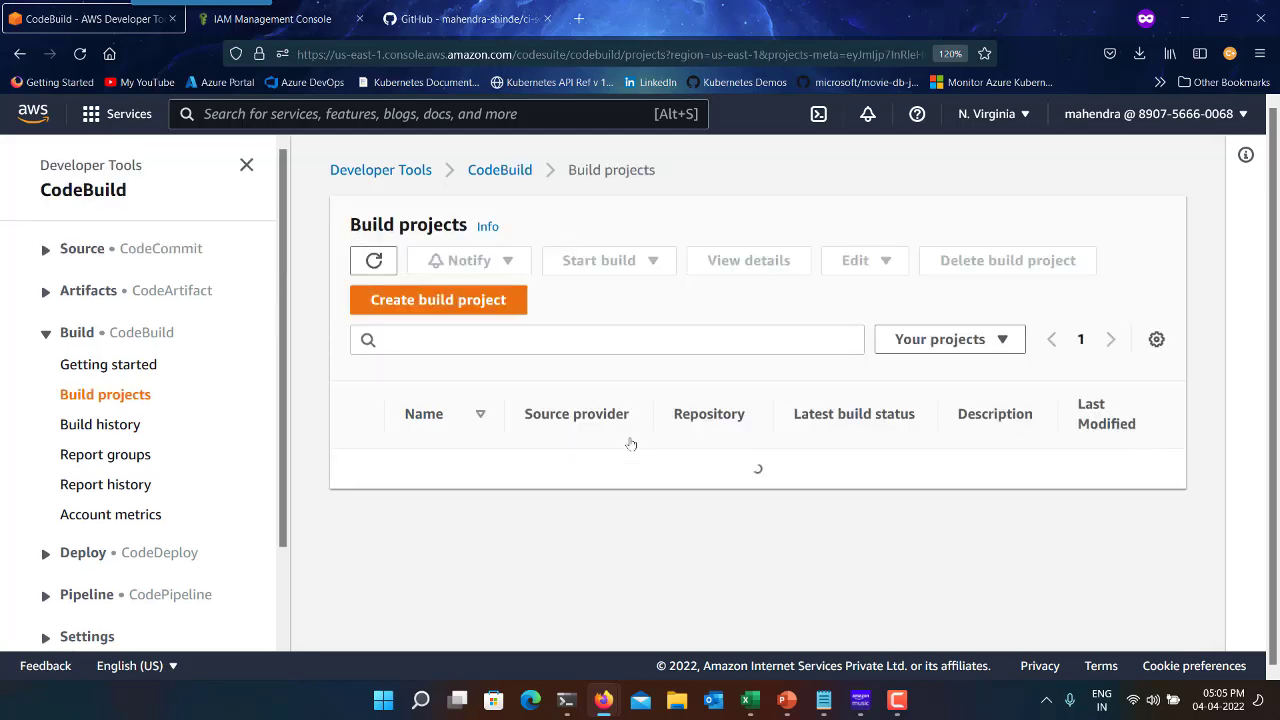
left_click(498, 301)
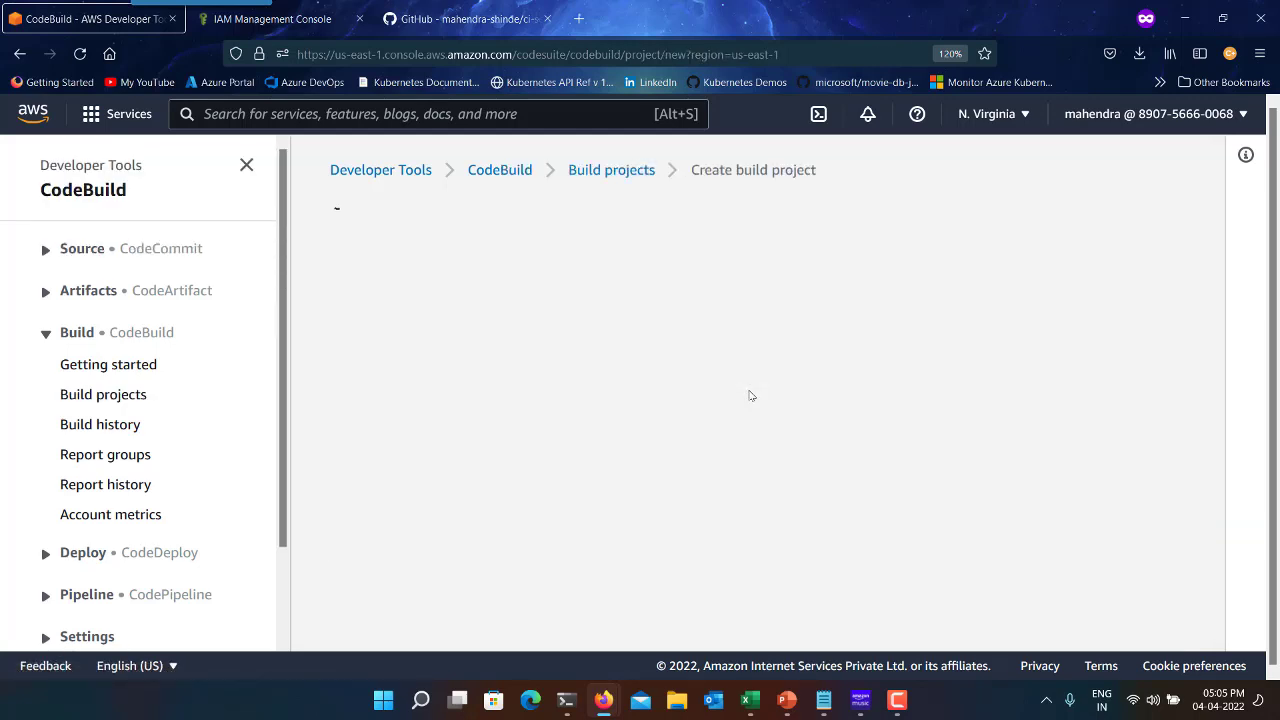
left_click(497, 366)
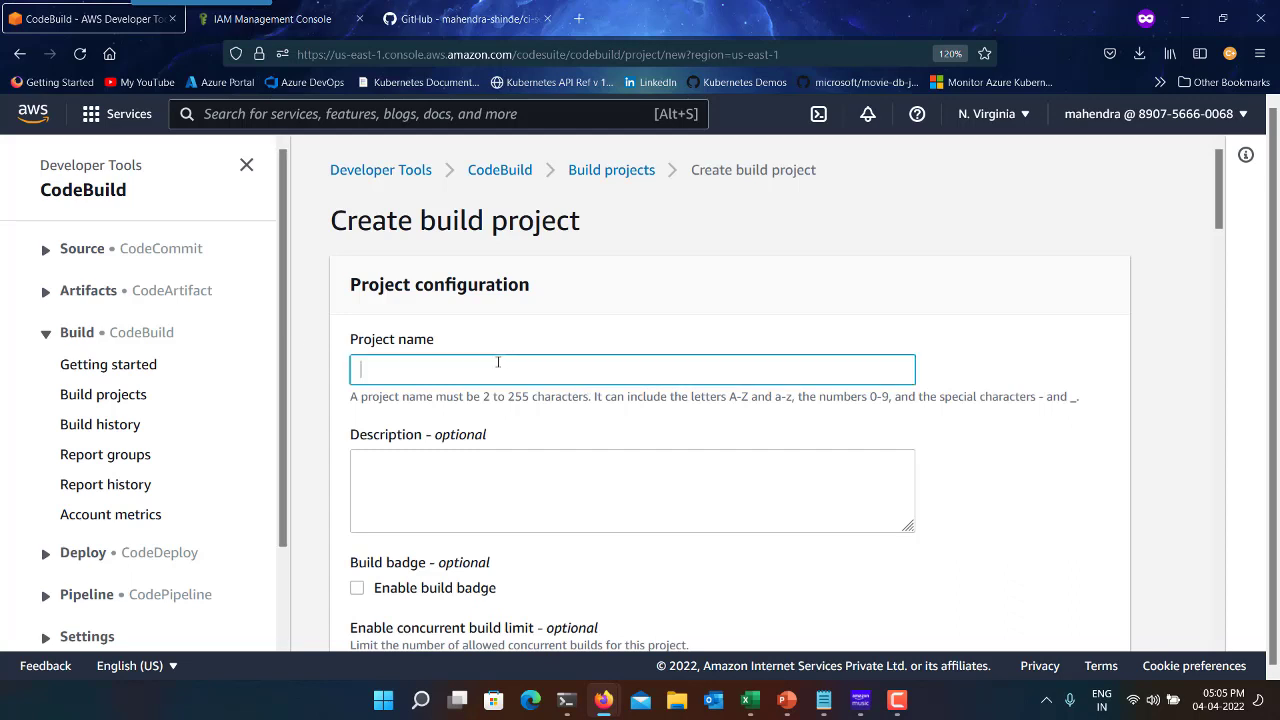
type("ci-demo")
left_click(512, 499)
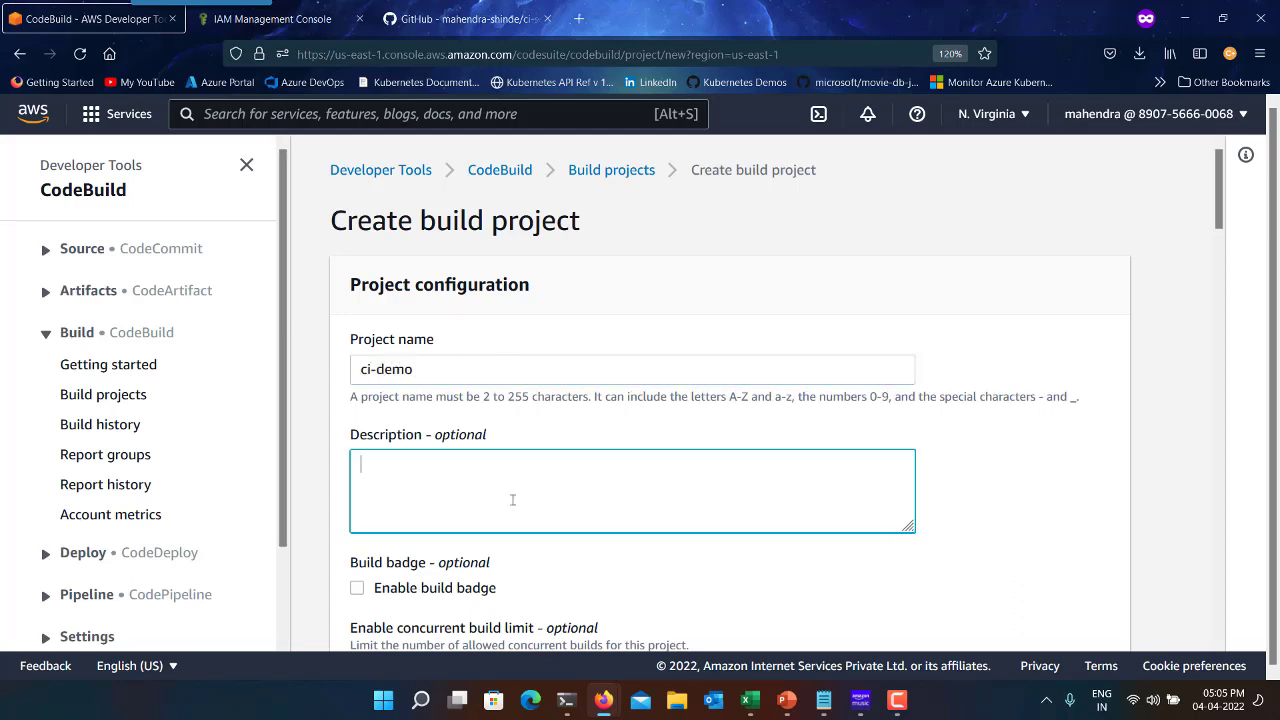
type("Java Application")
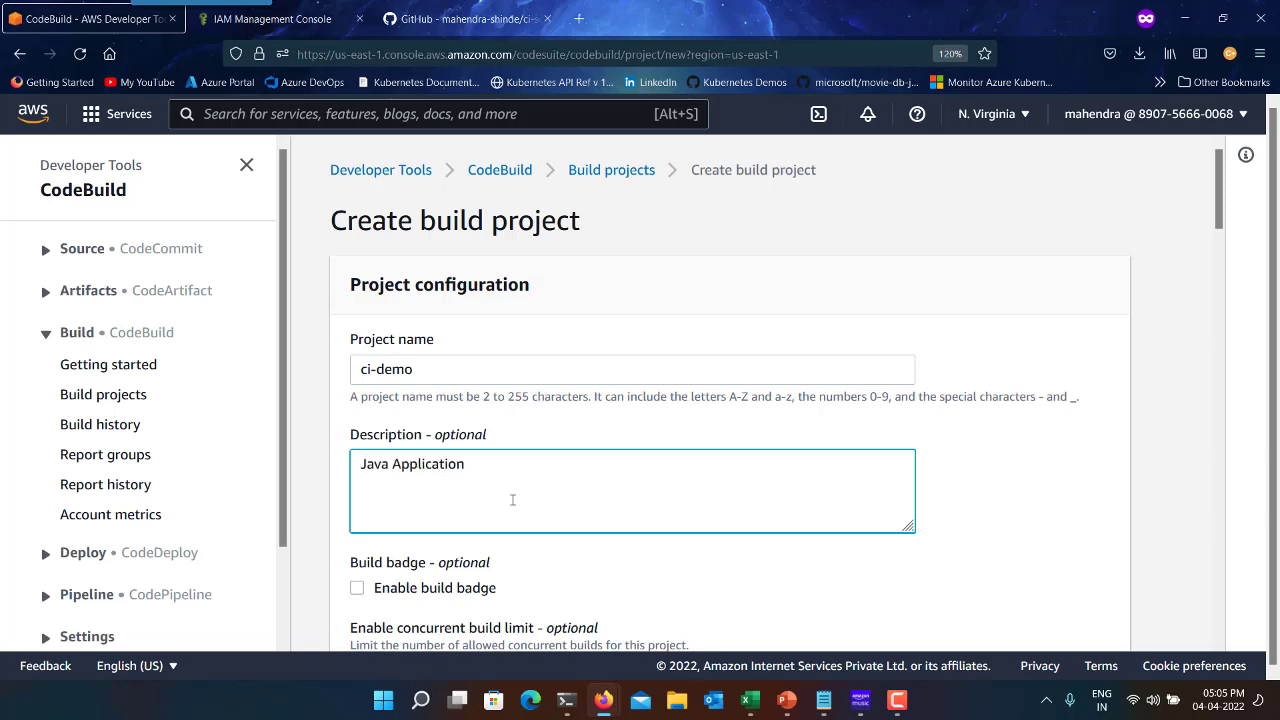
Restrict the number of concurrent builds the ci-demo project can start.
scroll(512, 499, "down", 2)
scroll(531, 491, "down", 2)
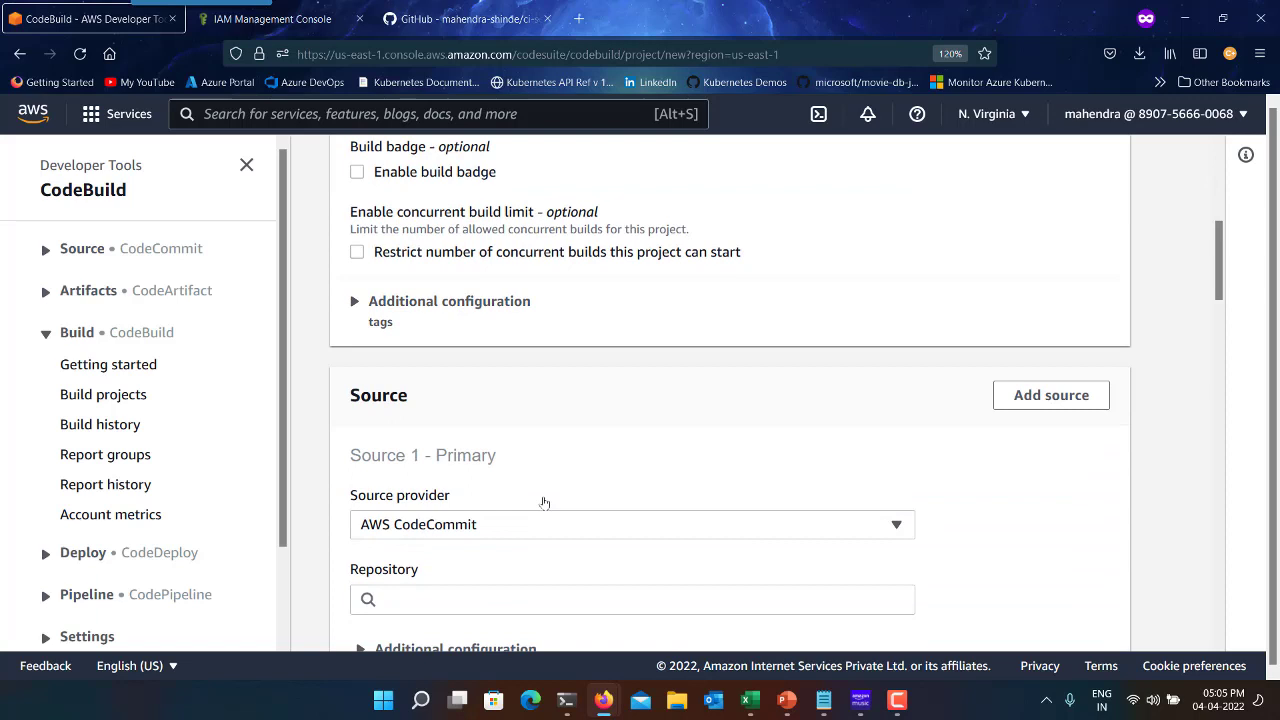
left_click(458, 256)
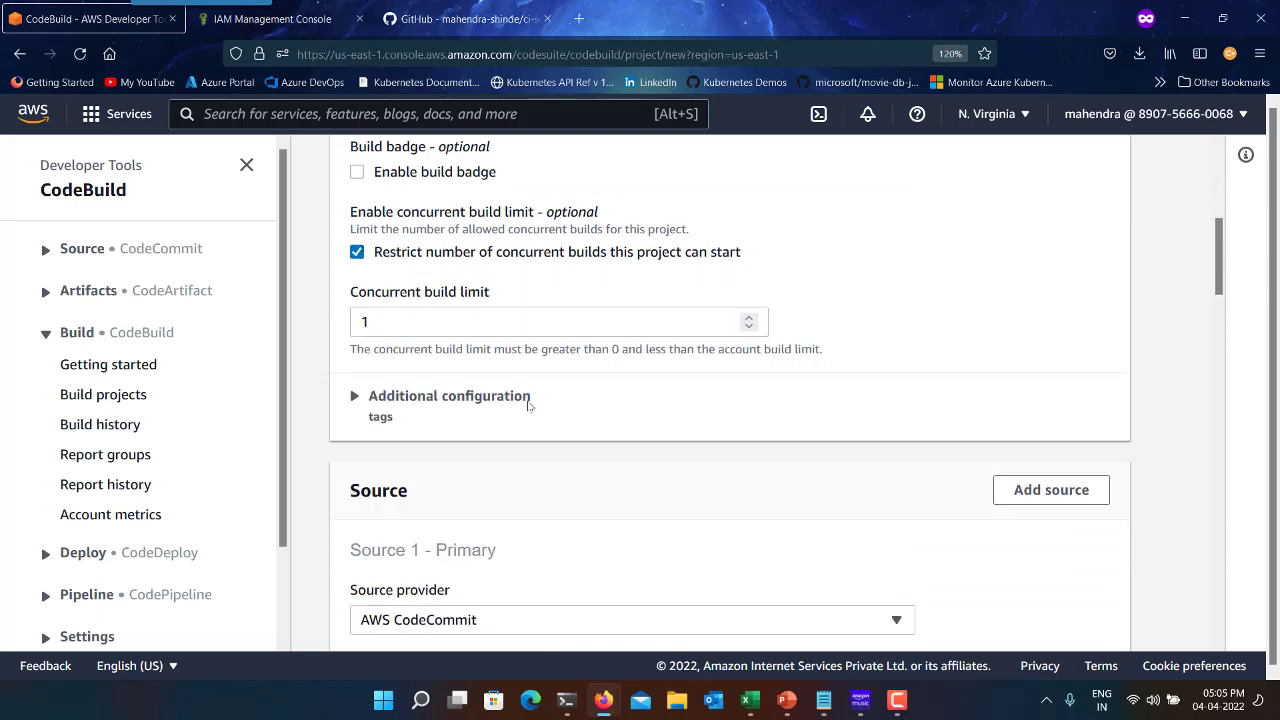
Set the primary source to the CodeCommit repository ci-servlet-demo, using its main branch.
scroll(583, 476, "down", 1)
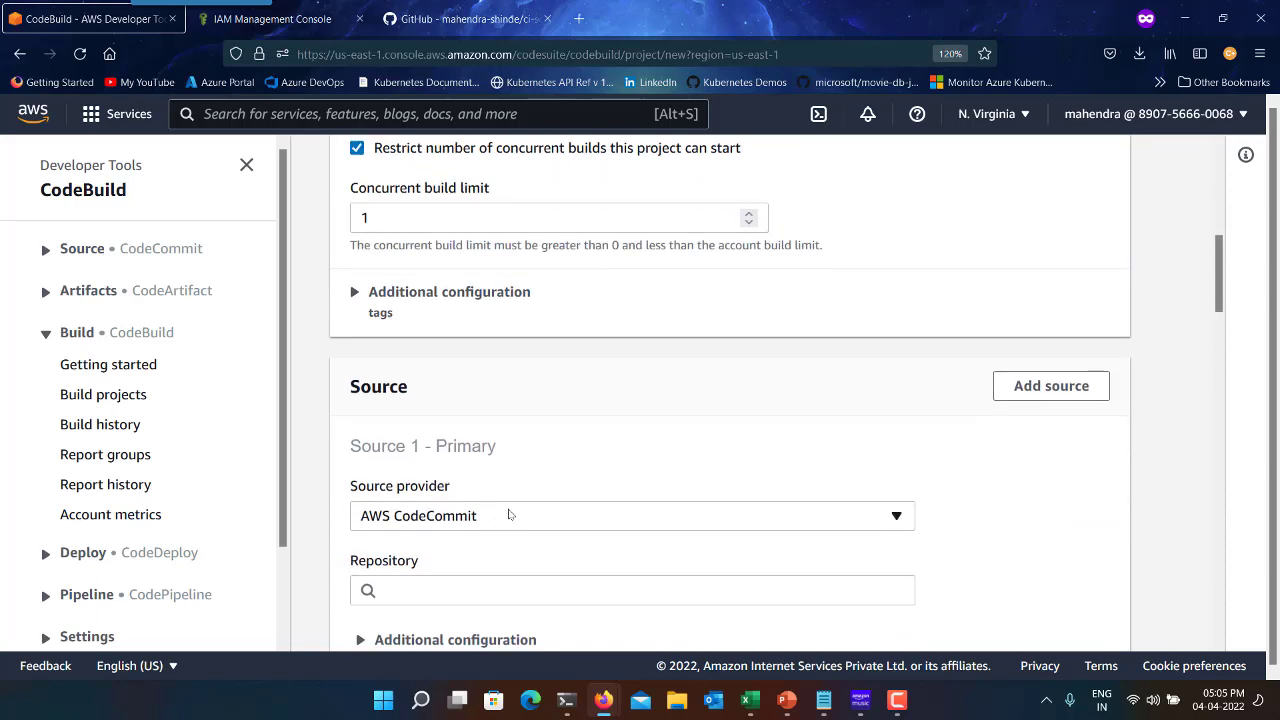
scroll(497, 516, "down", 2)
left_click(494, 375)
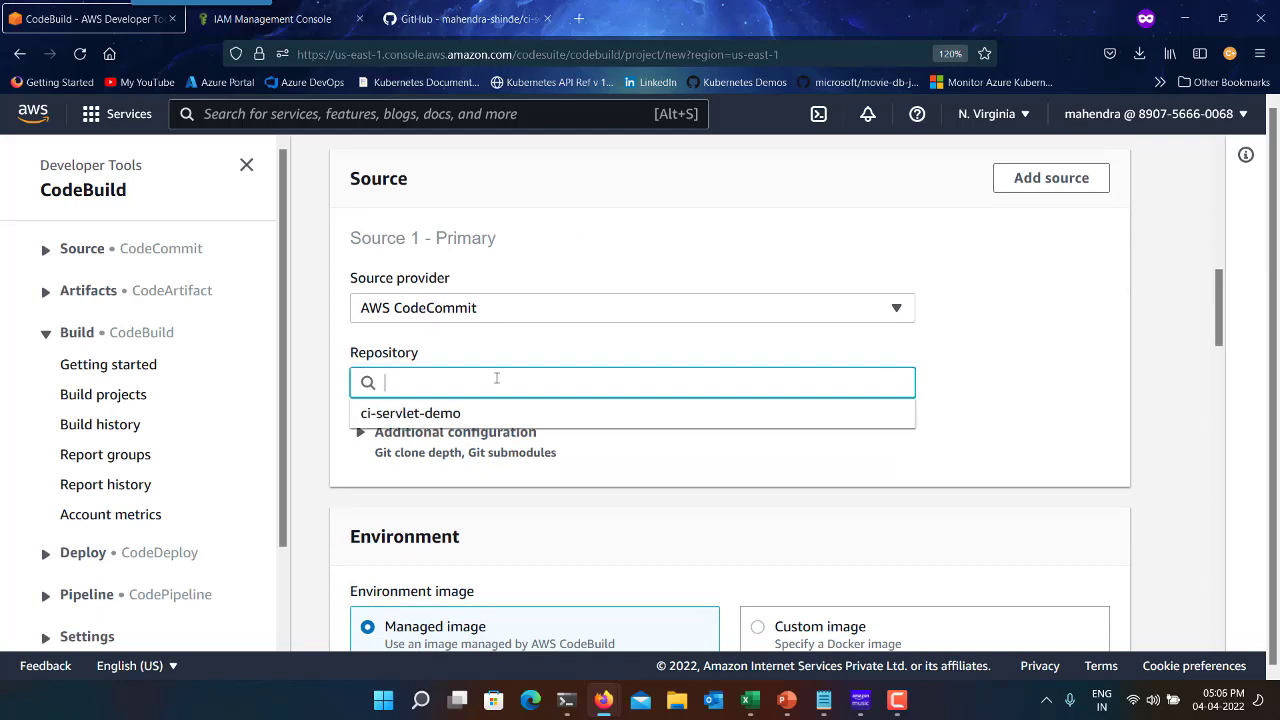
left_click(480, 419)
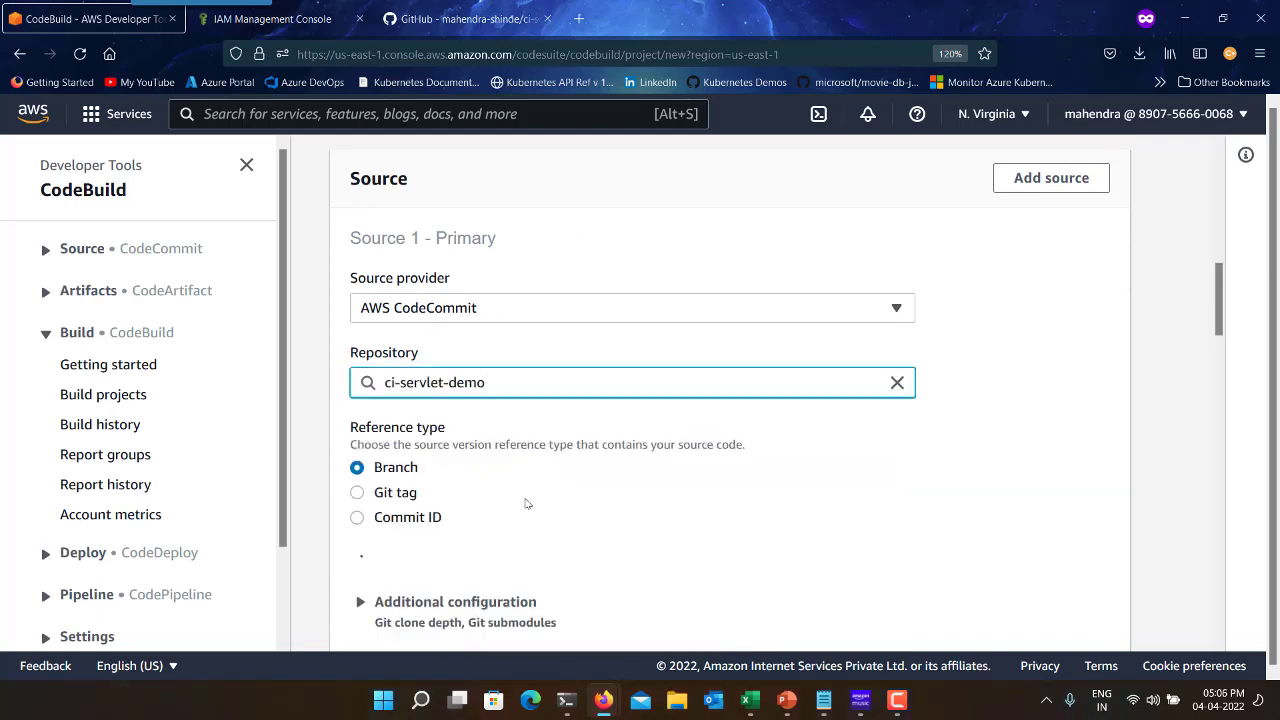
scroll(526, 503, "down", 1)
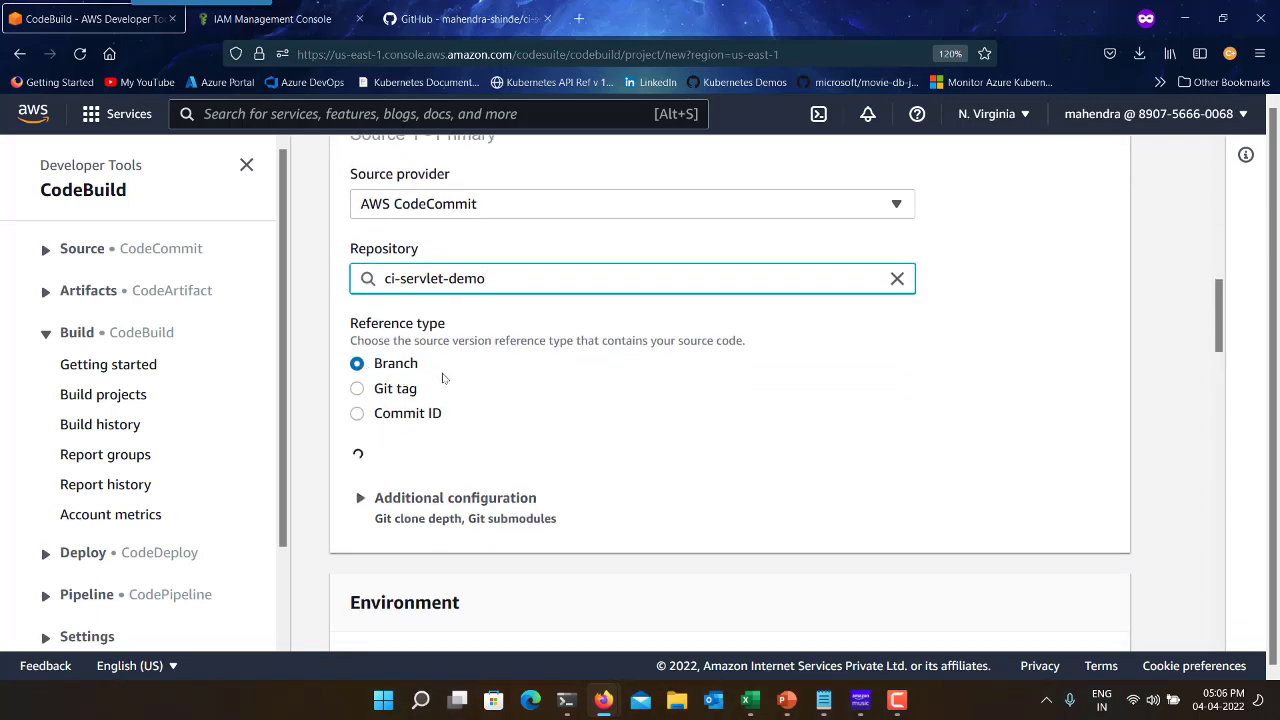
left_click(496, 515)
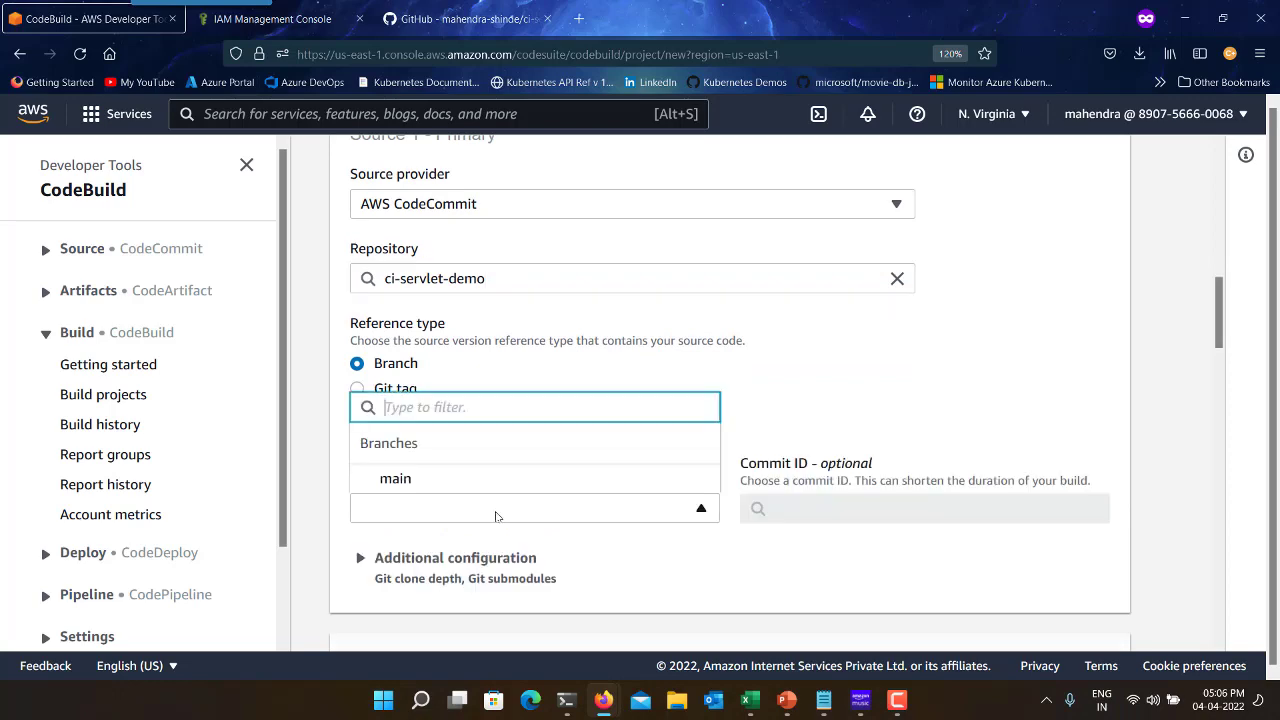
left_click(449, 474)
Configure the managed environment image with Ubuntu, the Standard runtime and the aws/codebuild/standard:5.0 image.
scroll(773, 569, "down", 5)
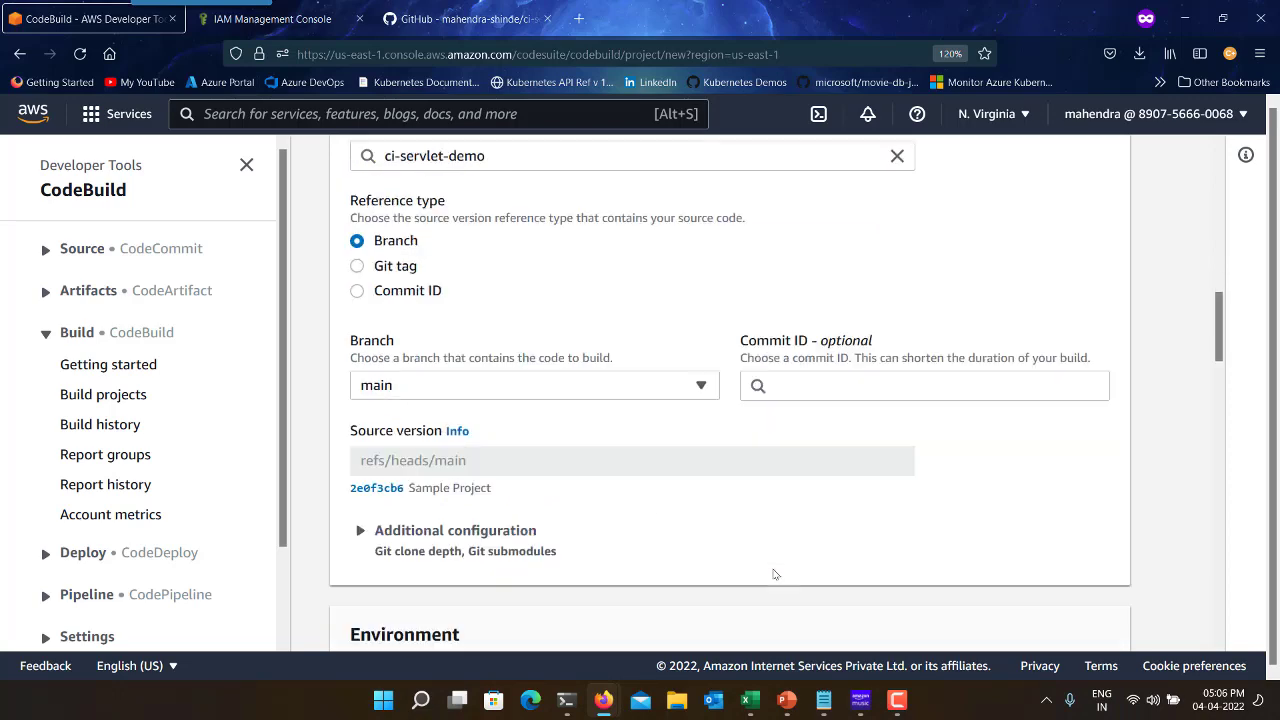
left_click(578, 437)
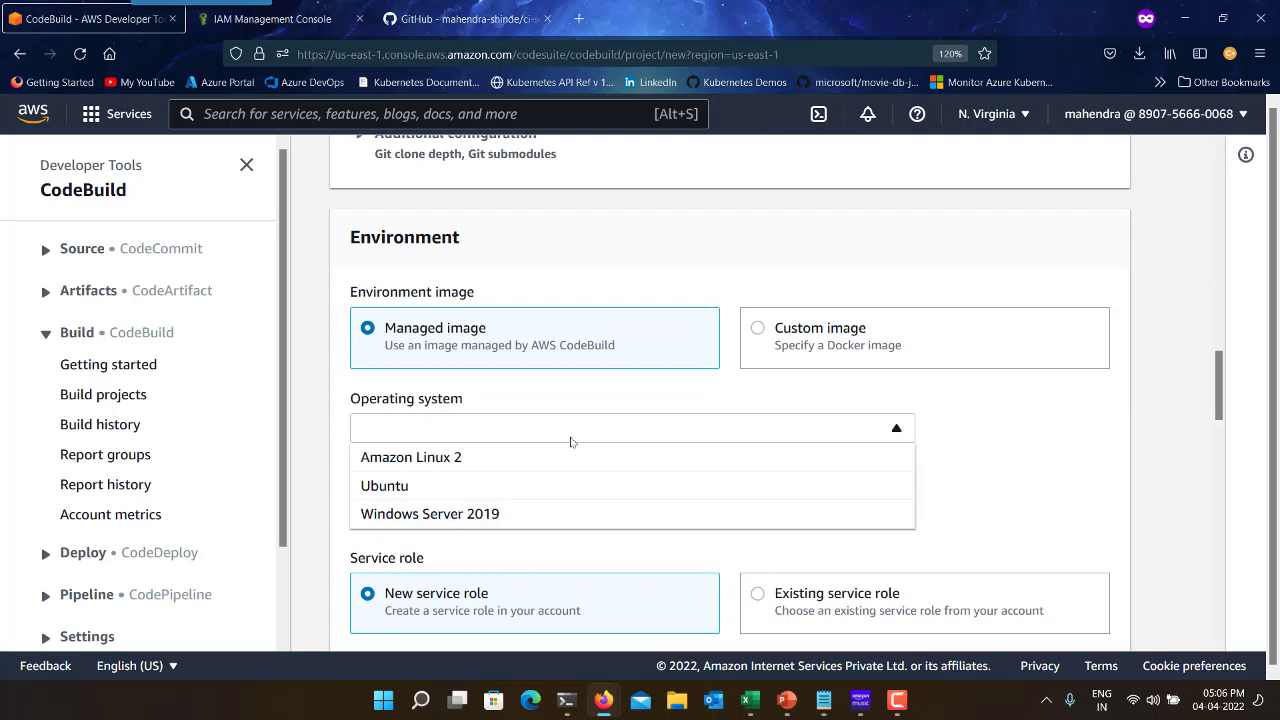
left_click(445, 487)
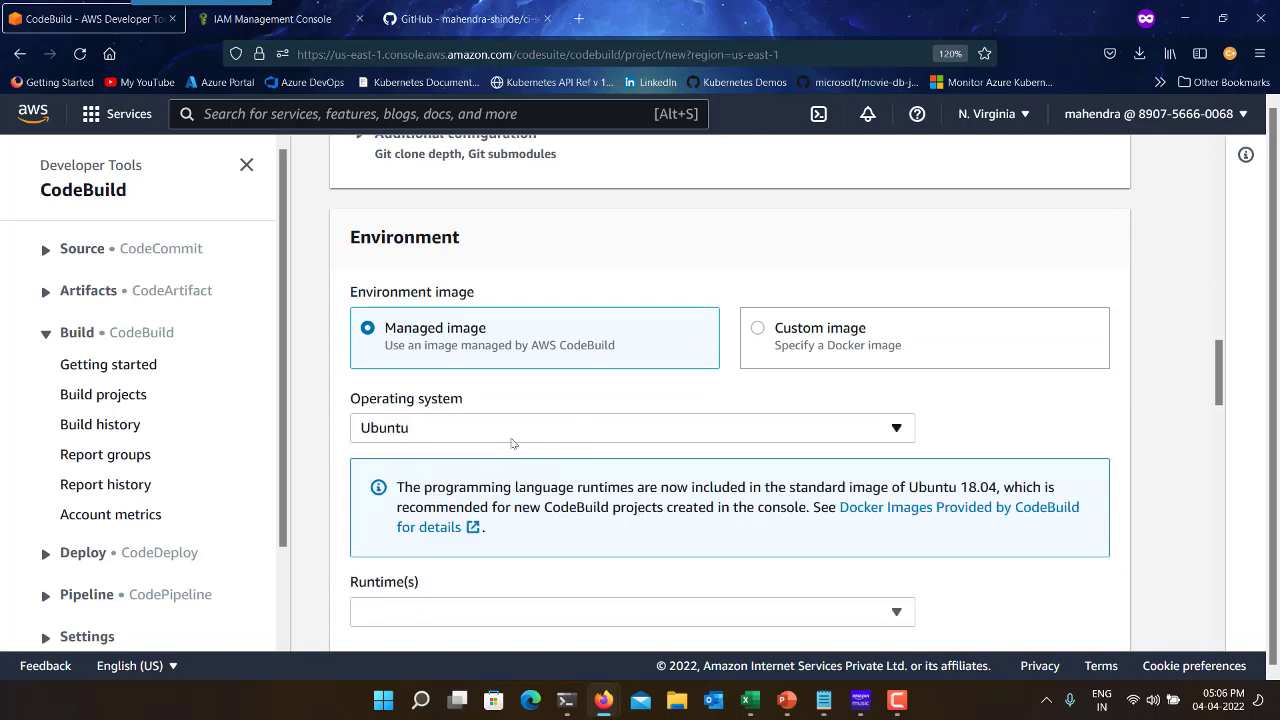
scroll(524, 445, "down", 4)
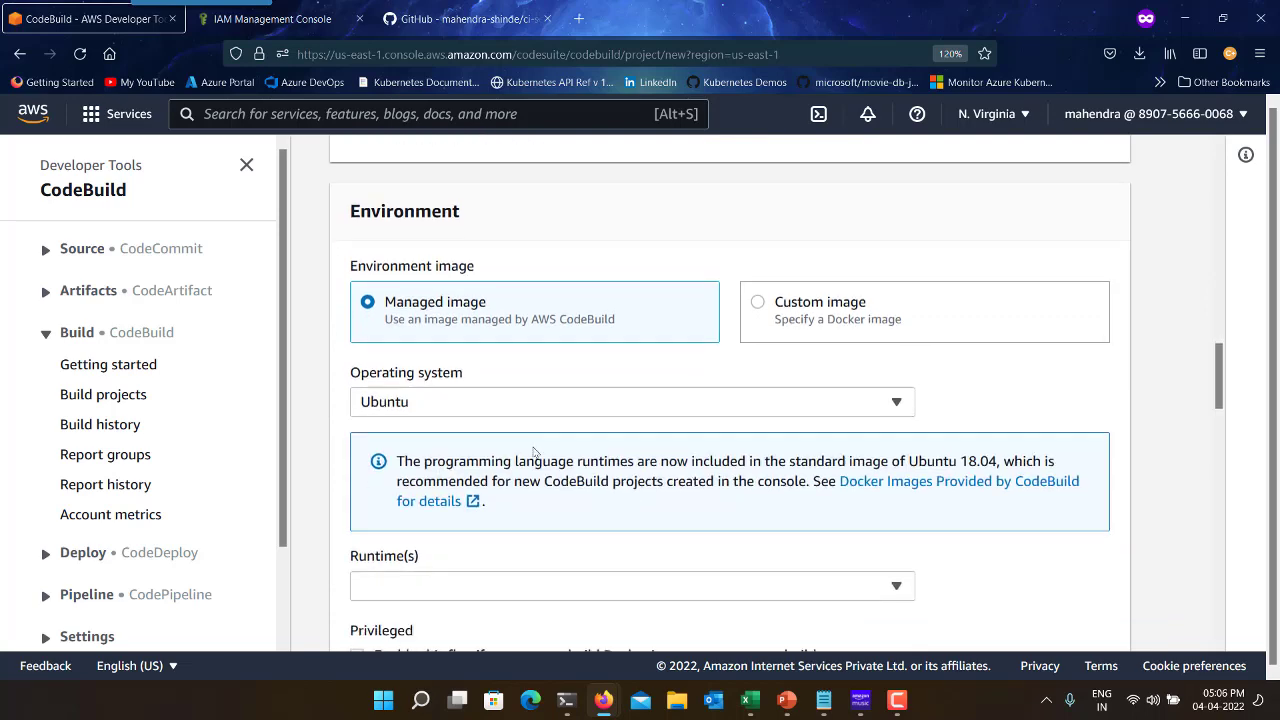
left_click(526, 406)
left_click(430, 470)
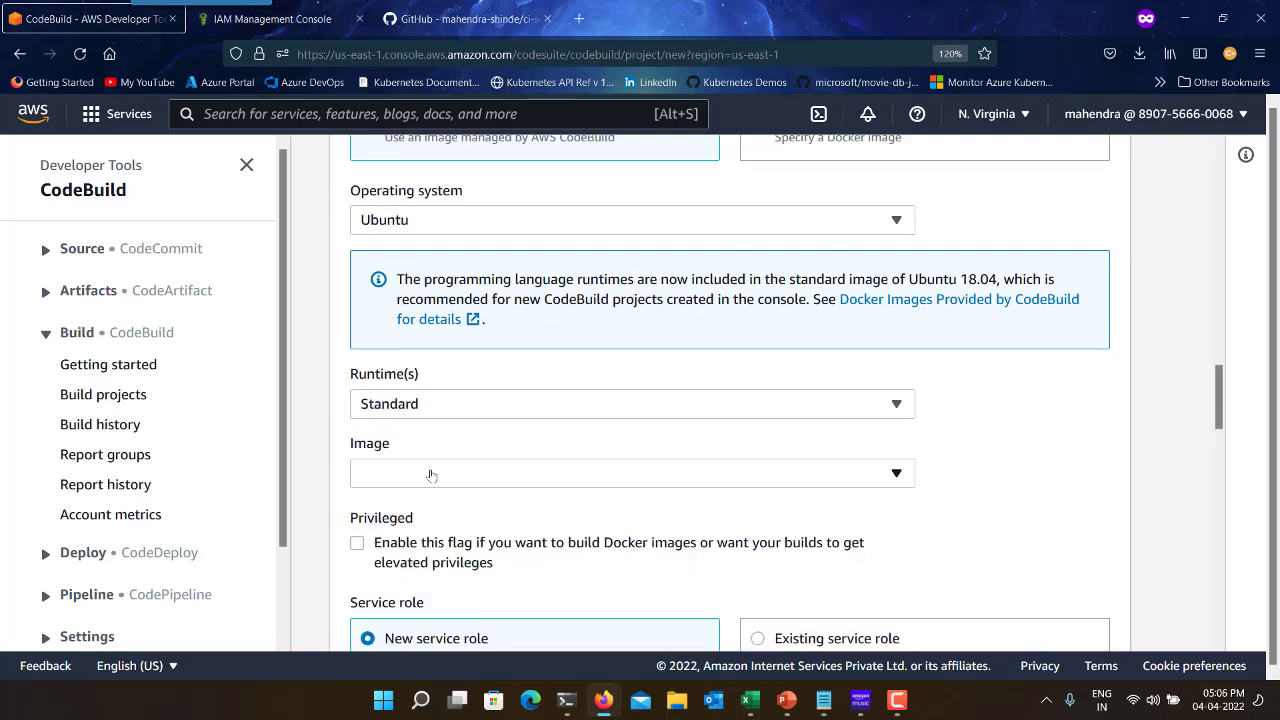
left_click(450, 474)
left_click(450, 561)
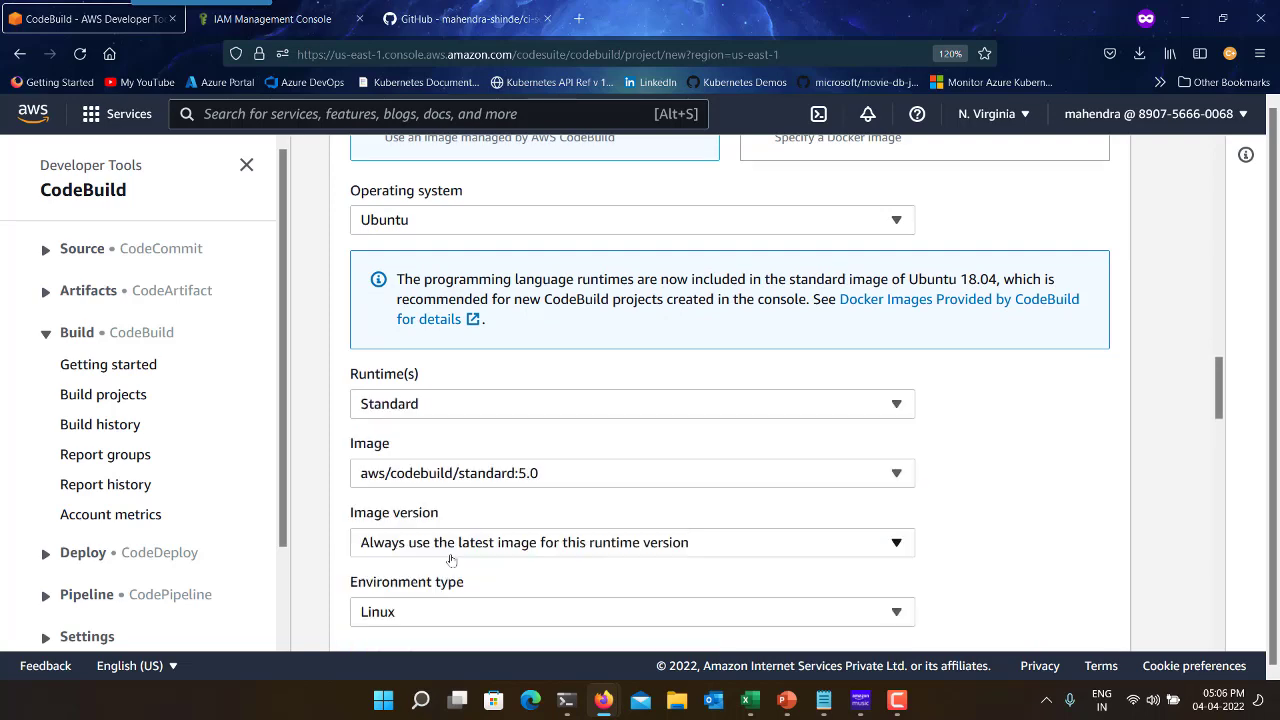
Examine the available environment types and image versions for the build environment.
scroll(505, 389, "down", 4)
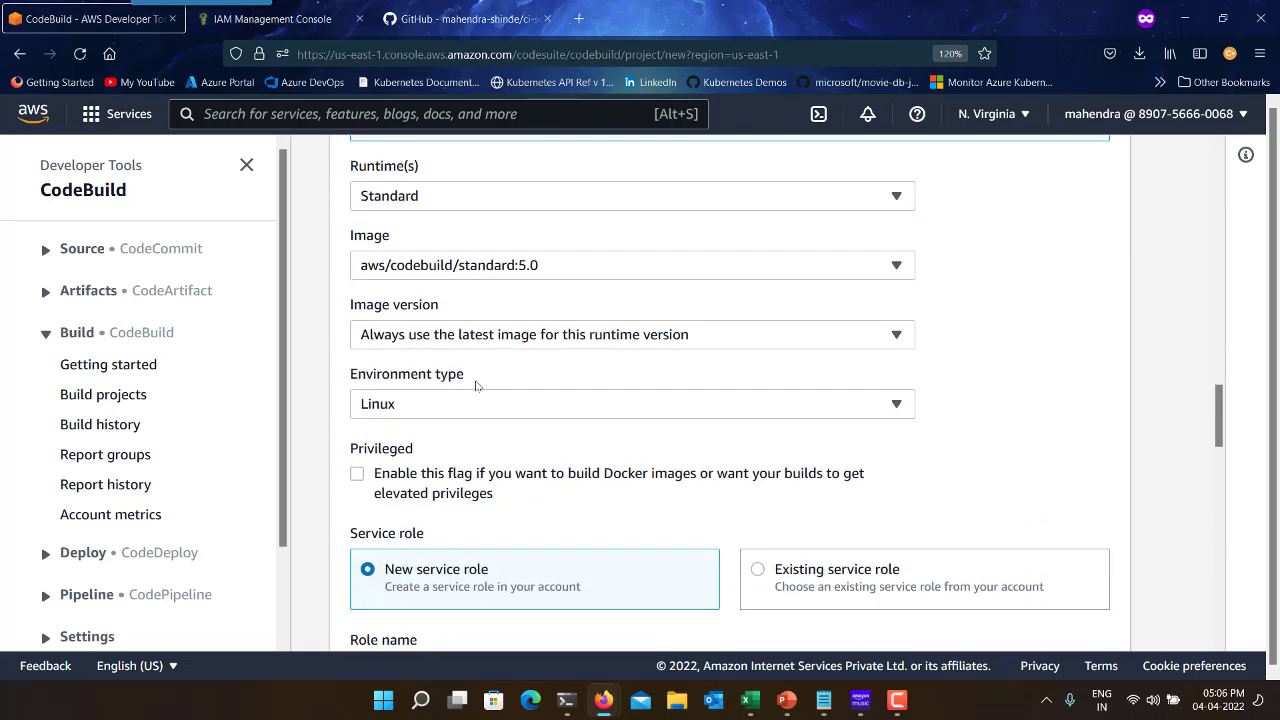
left_click(464, 403)
left_click(464, 403)
left_click(482, 332)
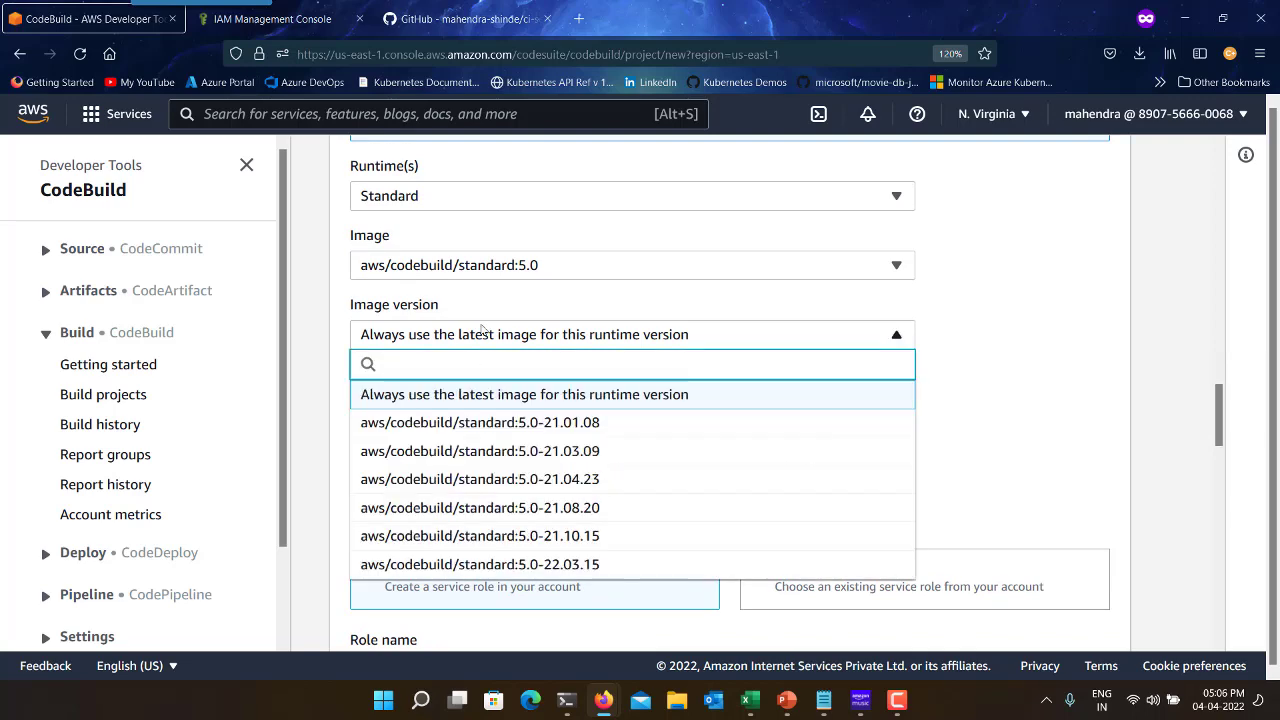
left_click(482, 332)
left_click(628, 338)
left_click(628, 338)
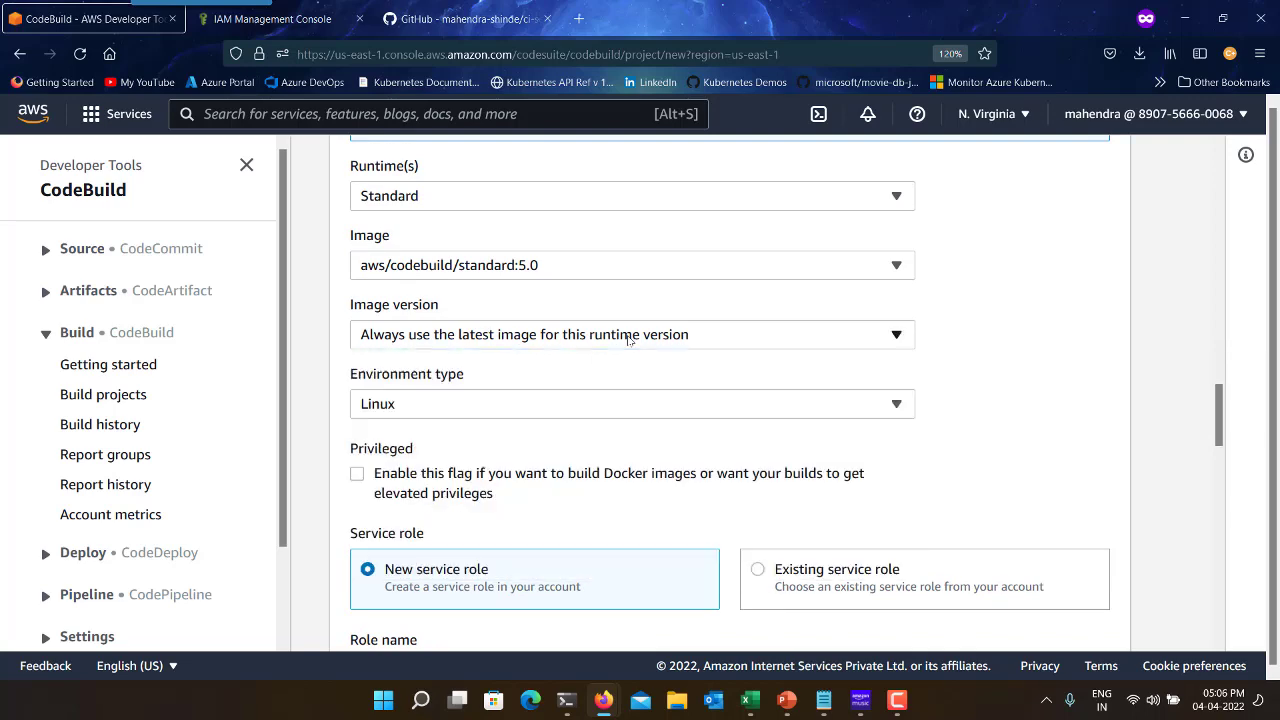
Choose to insert build commands instead of using a buildspec file, and open them in the multi-line editor.
scroll(822, 464, "down", 5)
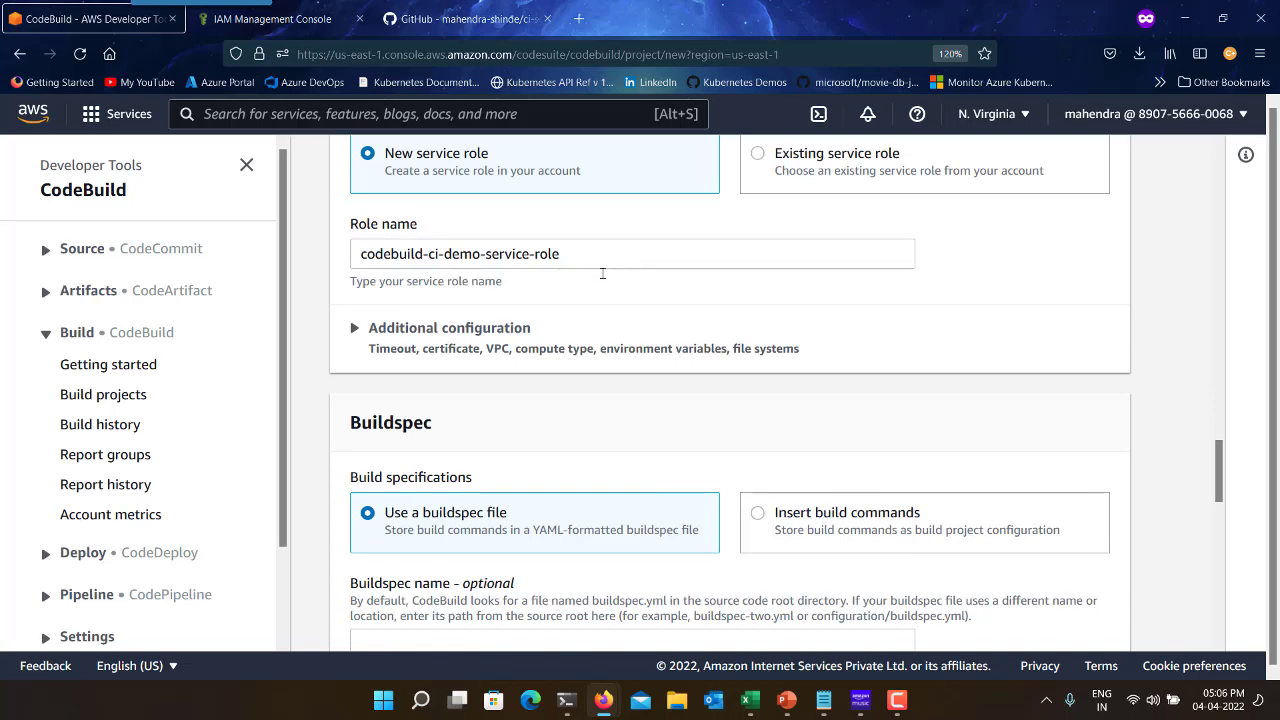
scroll(540, 466, "down", 3)
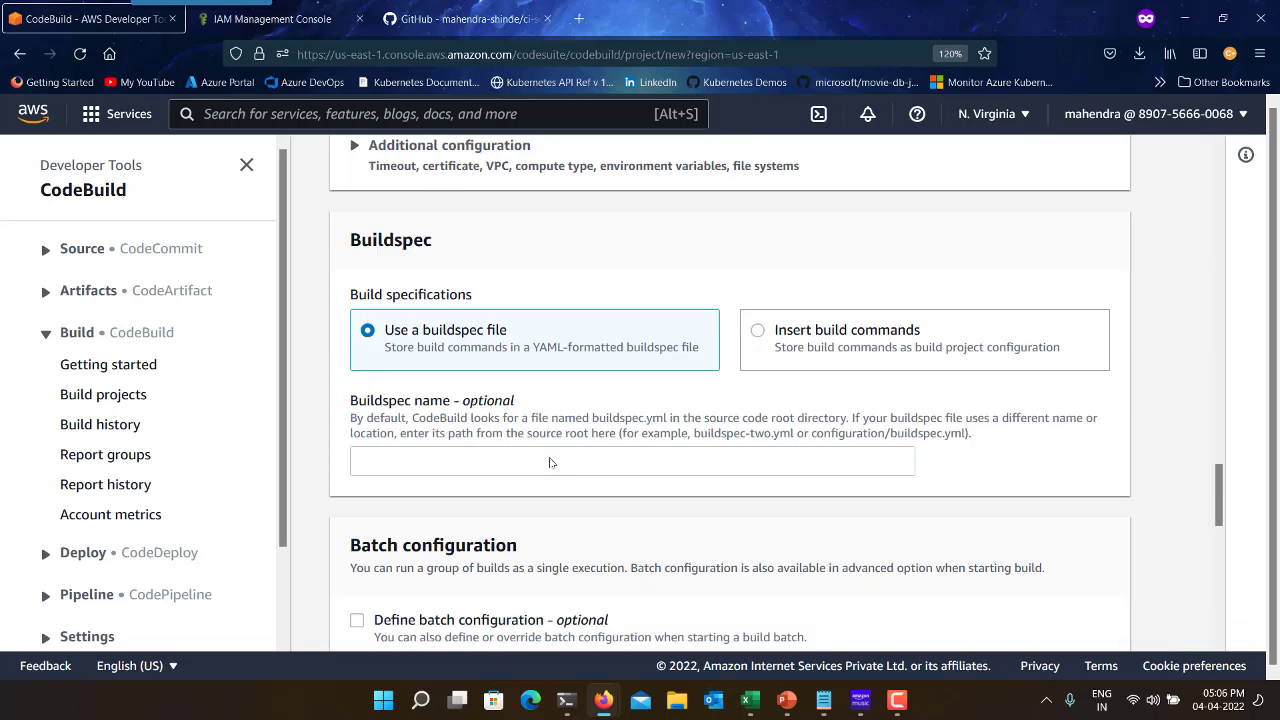
scroll(550, 462, "down", 1)
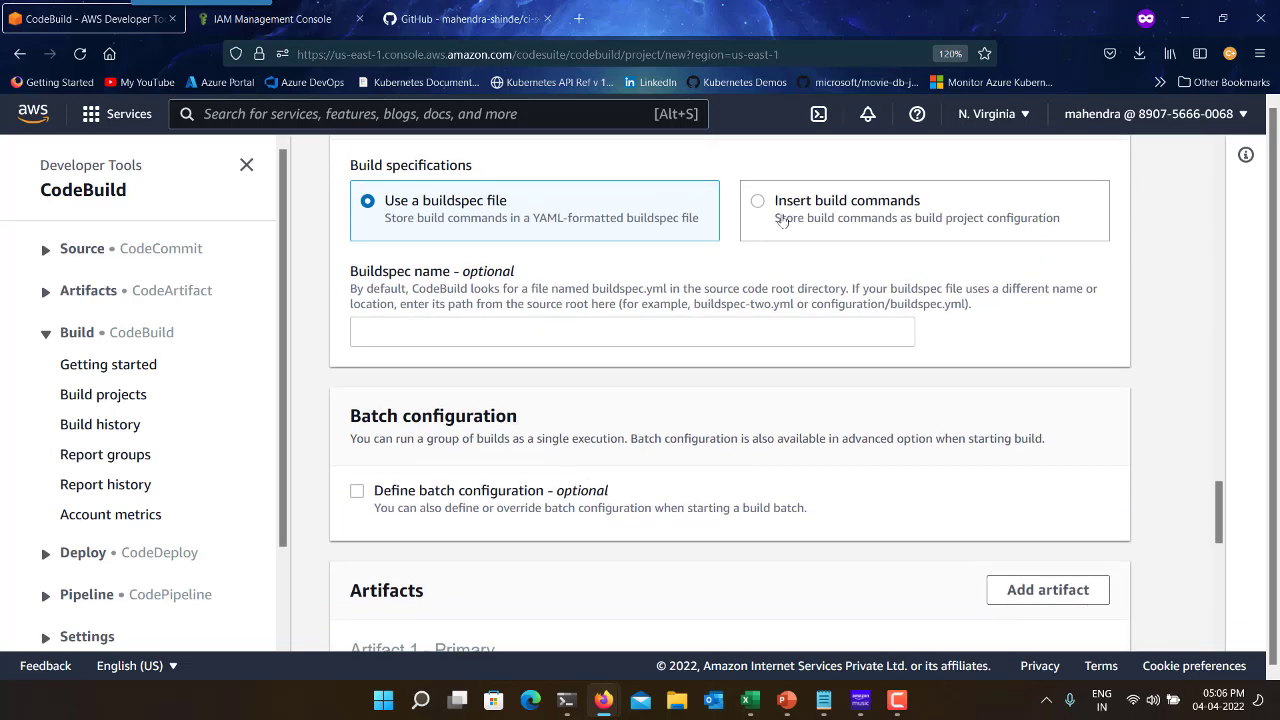
left_click(783, 220)
scroll(600, 315, "up", 1)
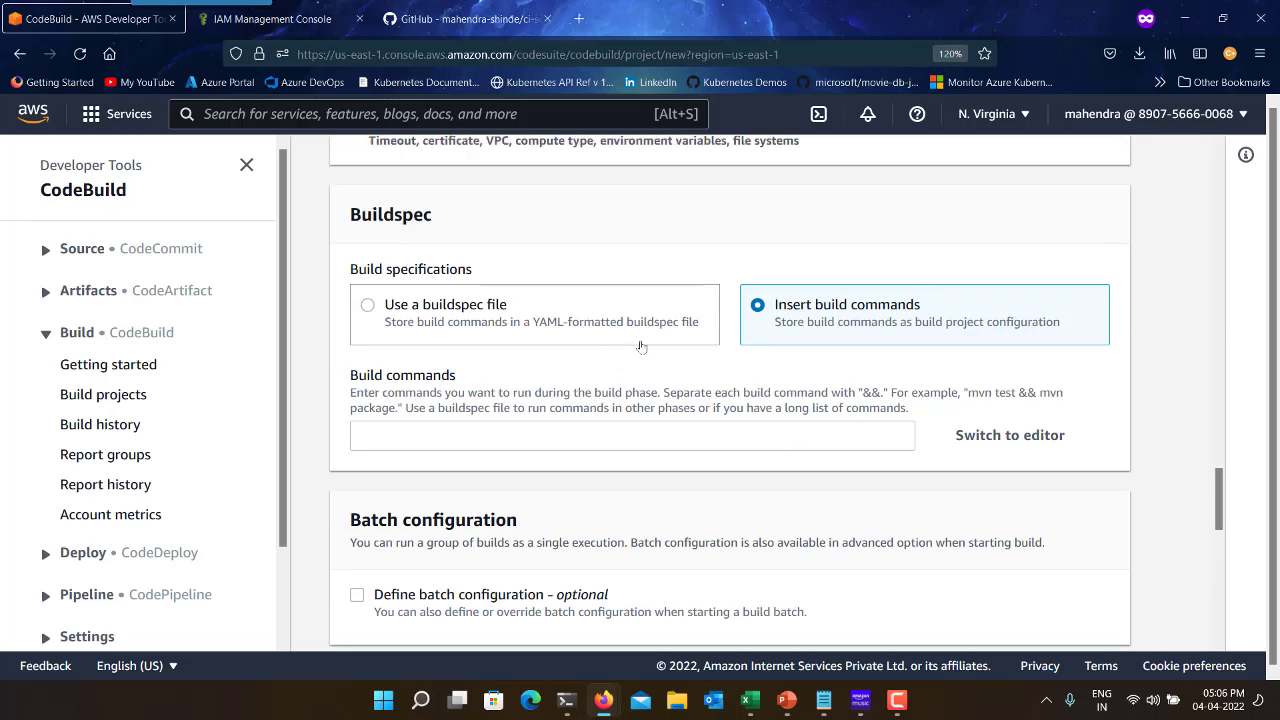
left_click(1010, 436)
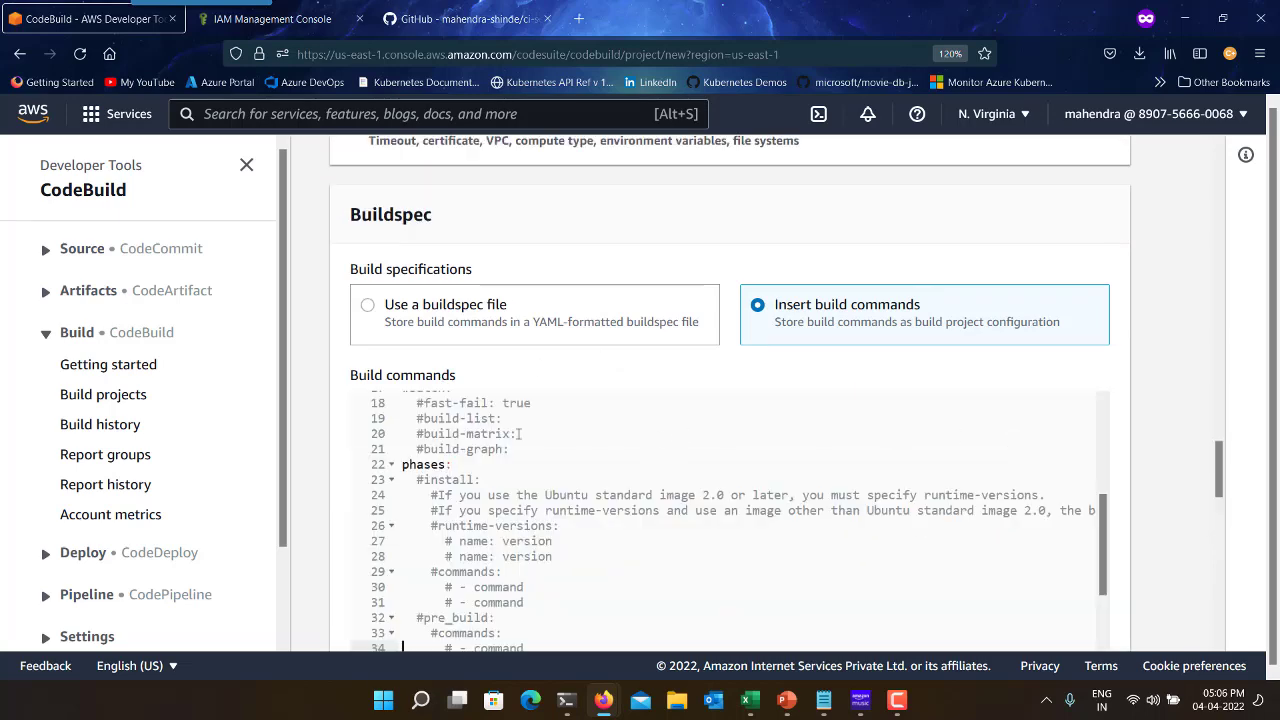
Delete the commented-out env block, from #env through #git-credential-helper, in the build commands.
scroll(556, 455, "up", 5)
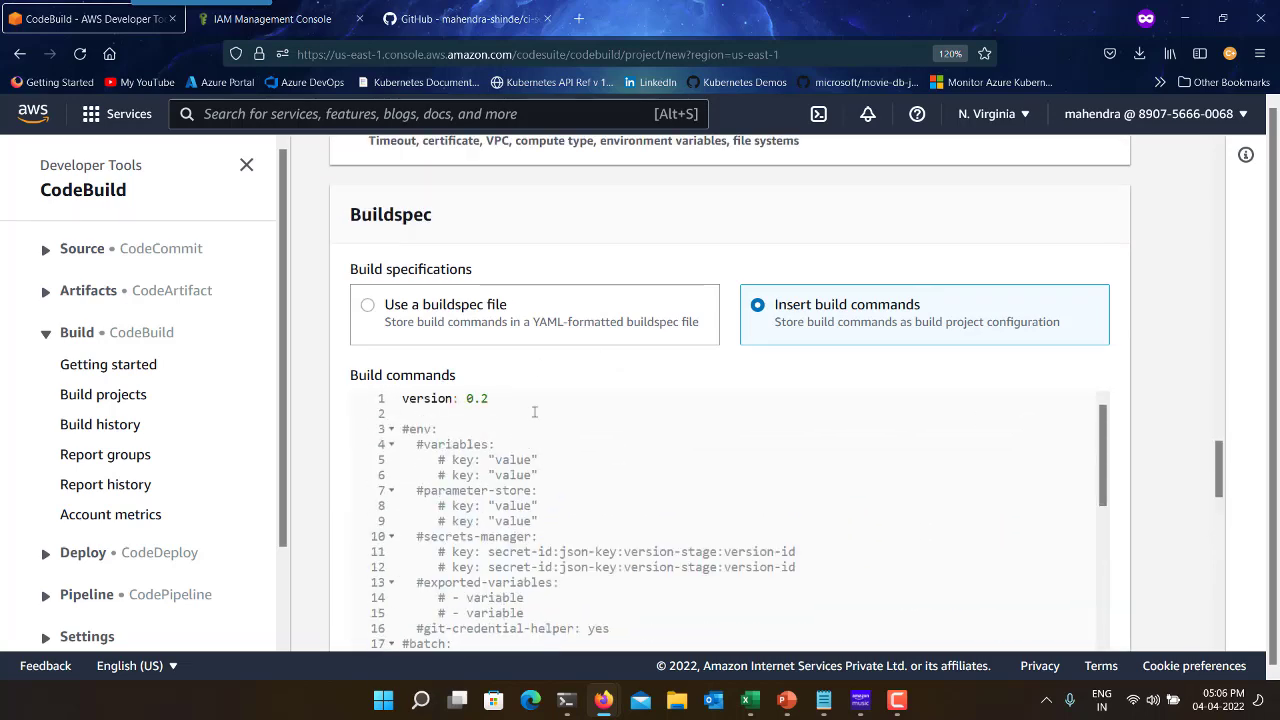
left_click(534, 412)
key("Down")
key("shift+Down")
key("shift+Down")
key("shift+Down")
key("shift+Down")
key("shift+Down")
key("shift+Down")
key("shift+Down")
key("shift+Down")
key("shift+Down")
key("shift+Down")
key("shift+Down")
key("shift+Down")
key("shift+Down")
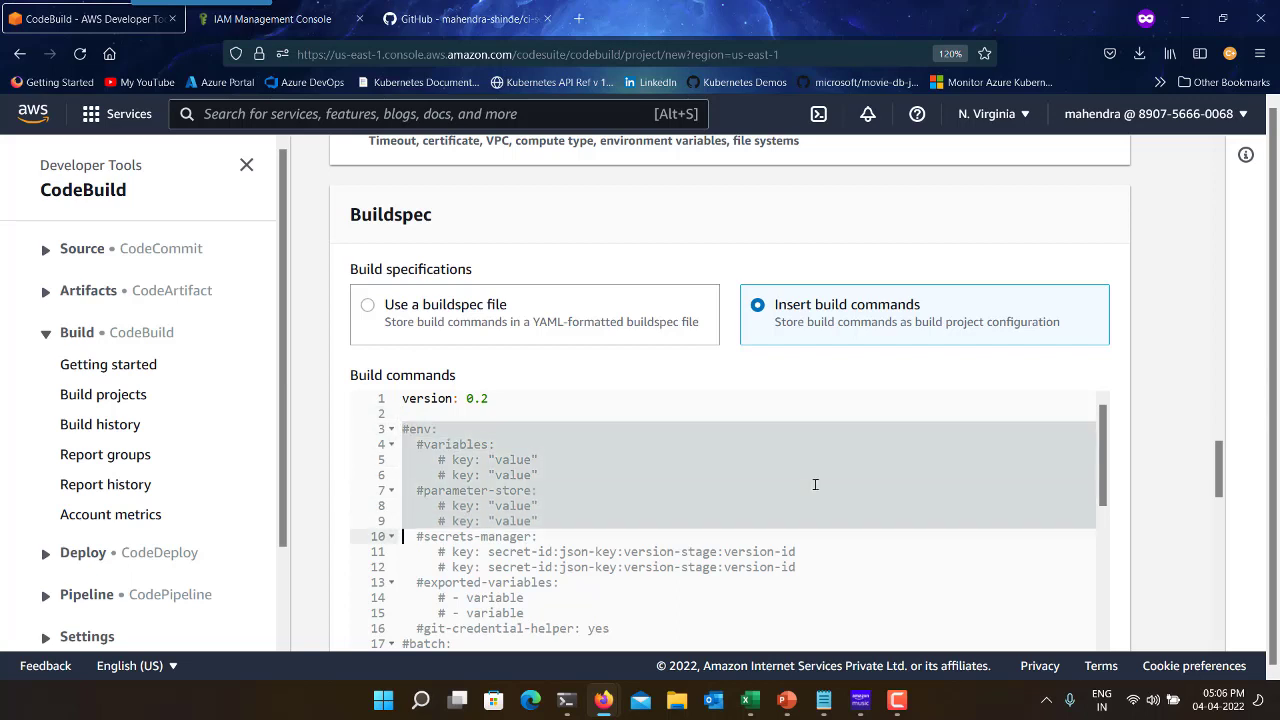
key("shift+End")
key("Delete")
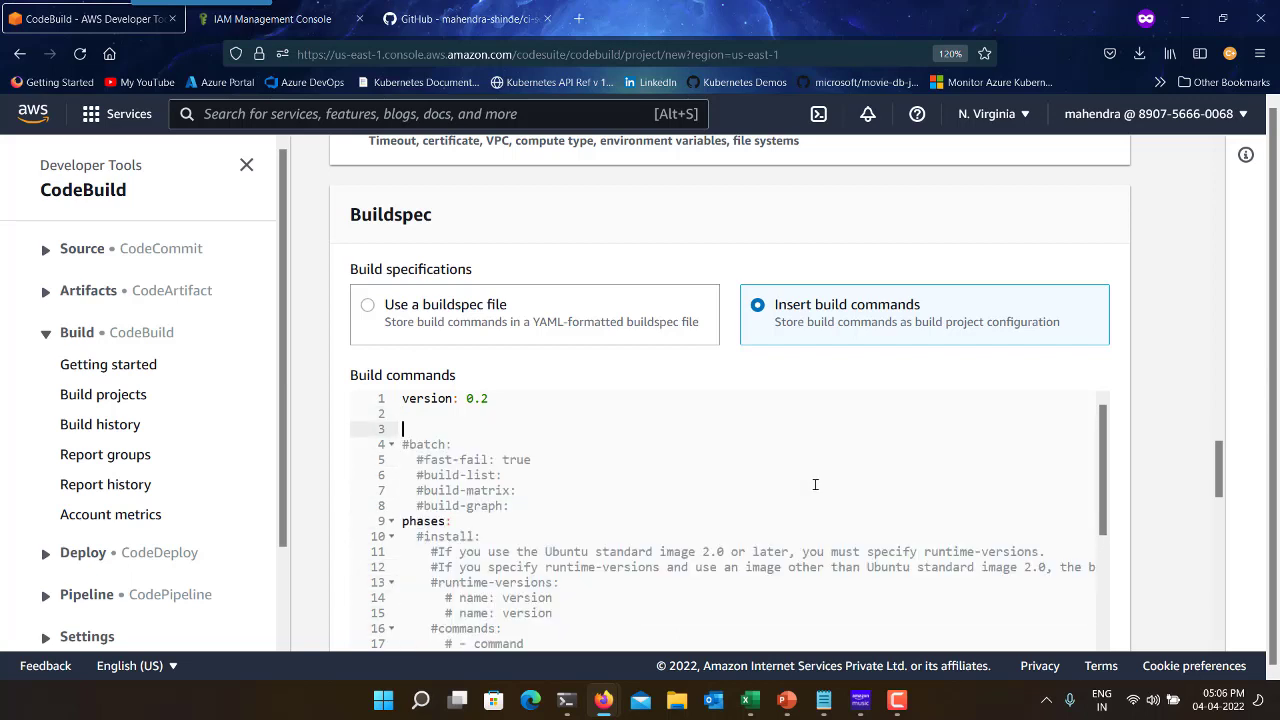
Delete the commented-out batch block above the phases section.
key("shift+Down")
key("shift+Down")
key("shift+Down")
key("shift+Down")
key("shift+End")
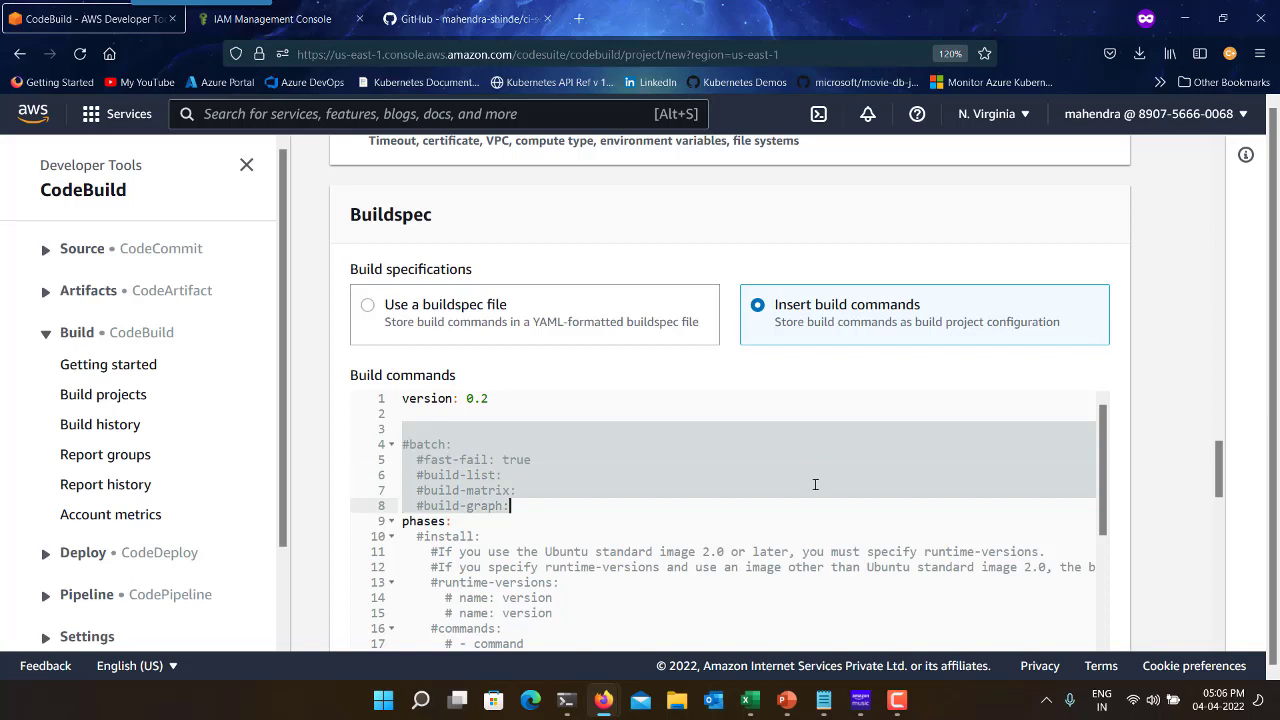
key("Delete")
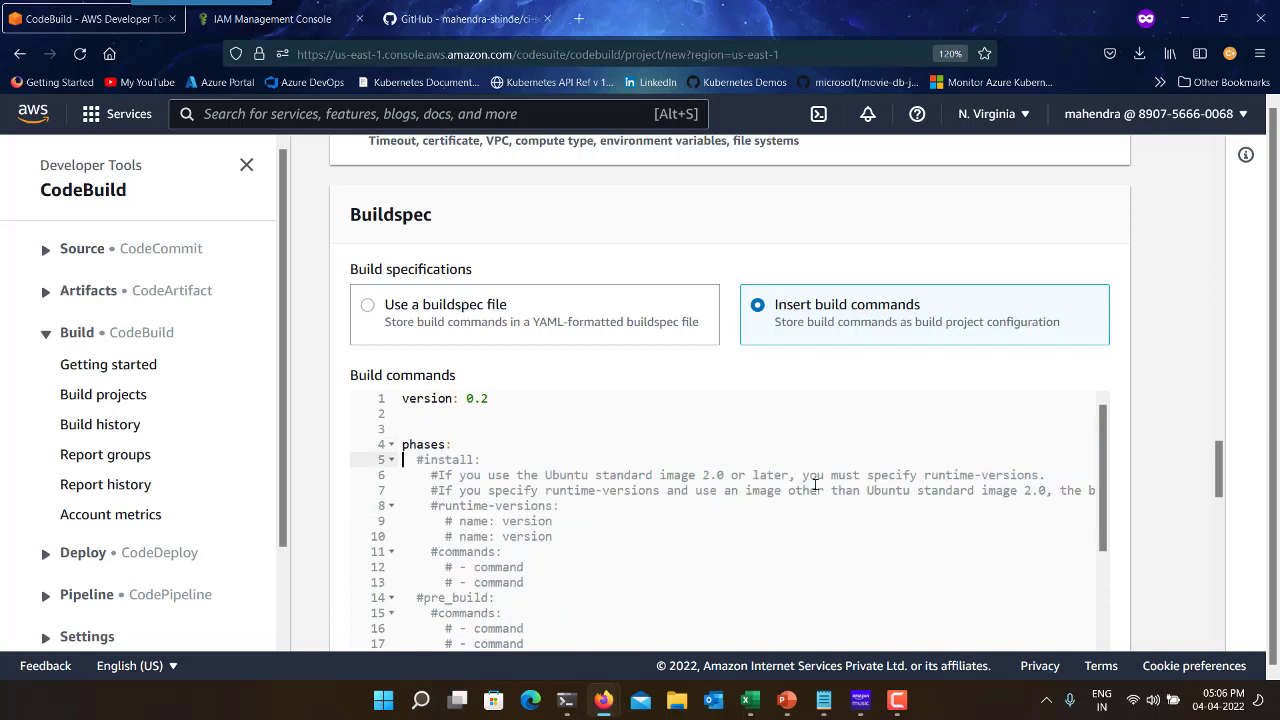
Uncomment the install phase under phases.
key("Right")
key("Right")
key("Down")
key("Down")
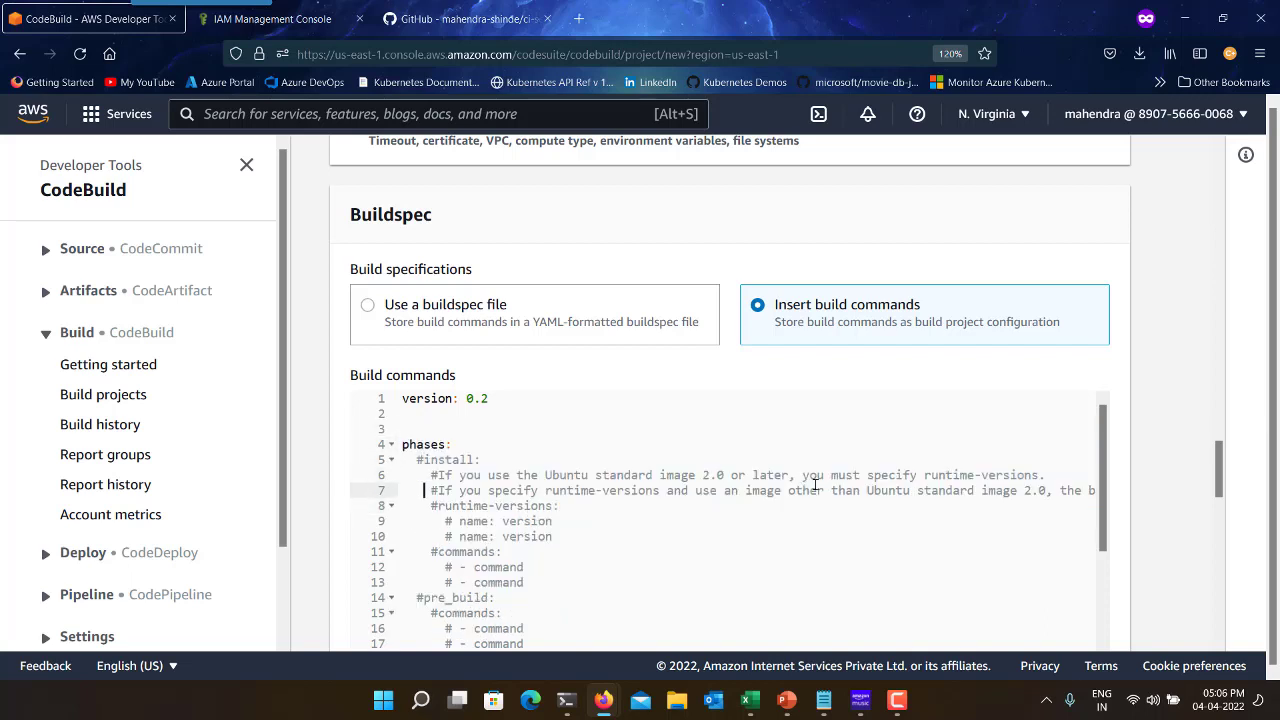
key("Down")
key("Down")
key("Down")
key("Up")
key("Up")
key("Up")
key("Up")
key("Up")
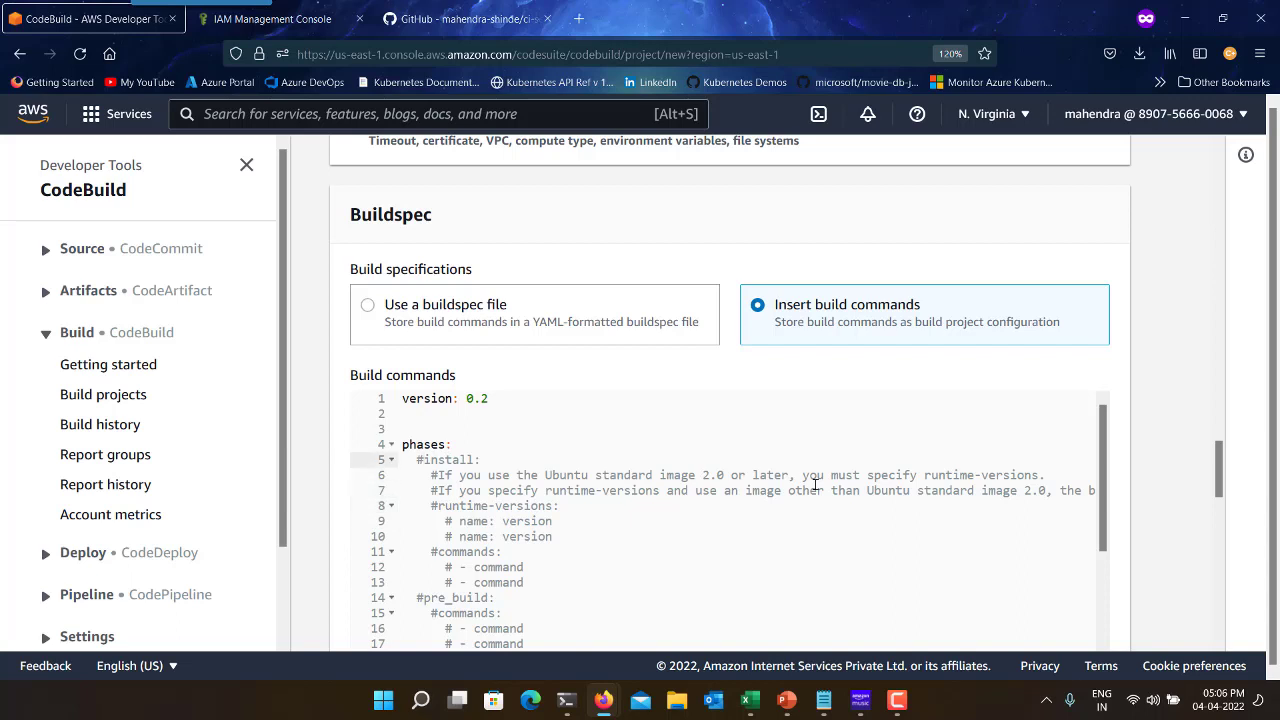
key("Delete")
Delete the two comment lines about the Ubuntu standard image and uncomment runtime-versions in the install phase.
key("Down")
key("shift+Down")
key("shift+End")
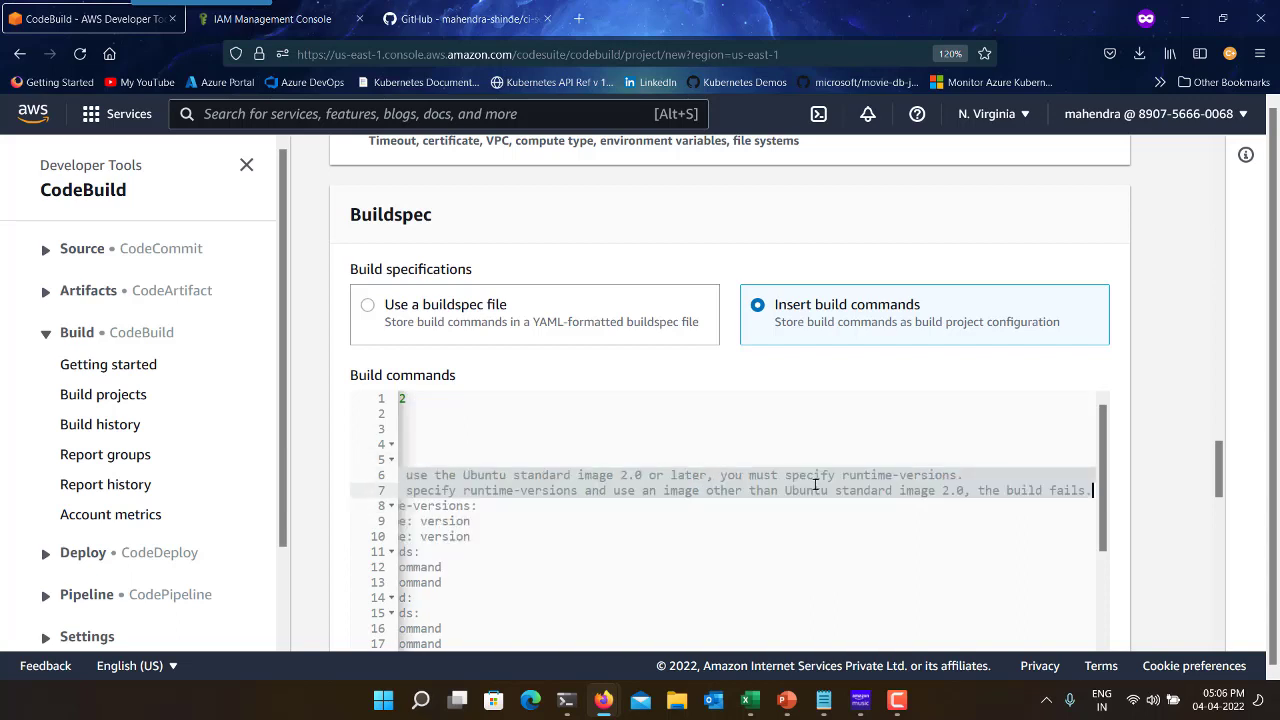
key("Delete")
key("Delete")
key("Delete")
key("Delete")
key("Delete")
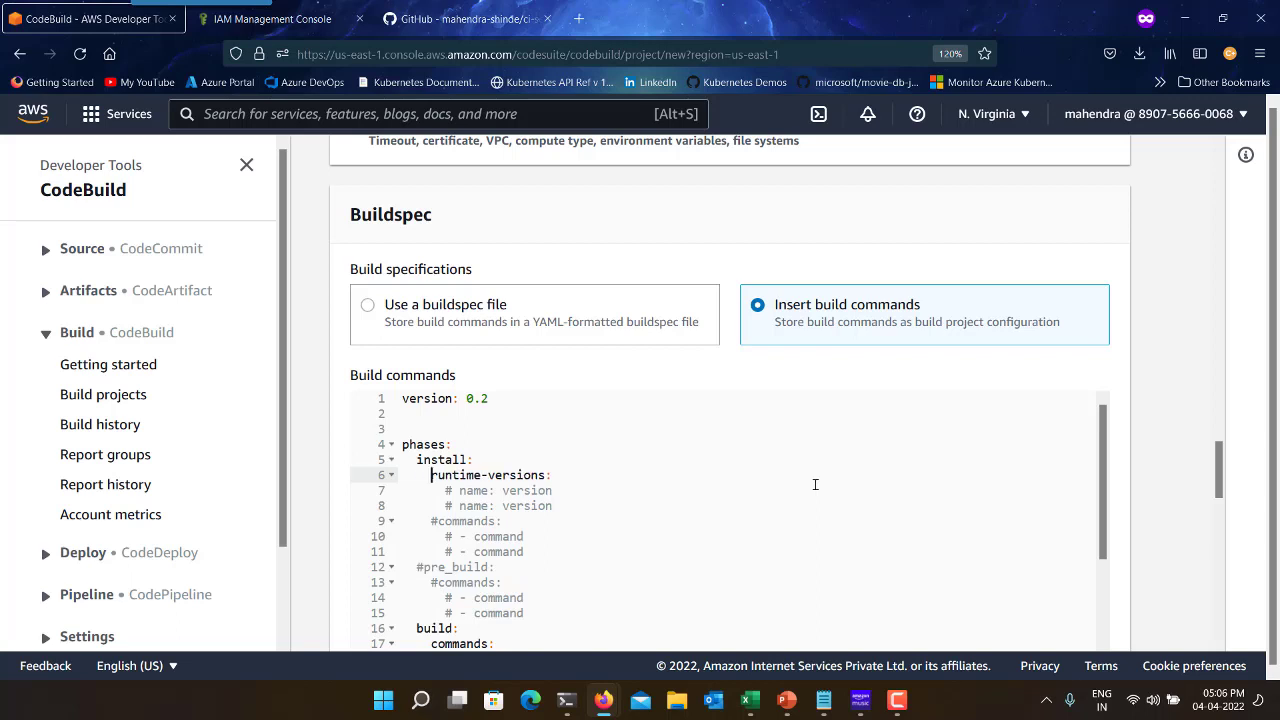
Uncomment the first runtime version placeholder and change it to java: corretto8.
key("Down")
key("Right")
key("Right")
key("Right")
key("Right")
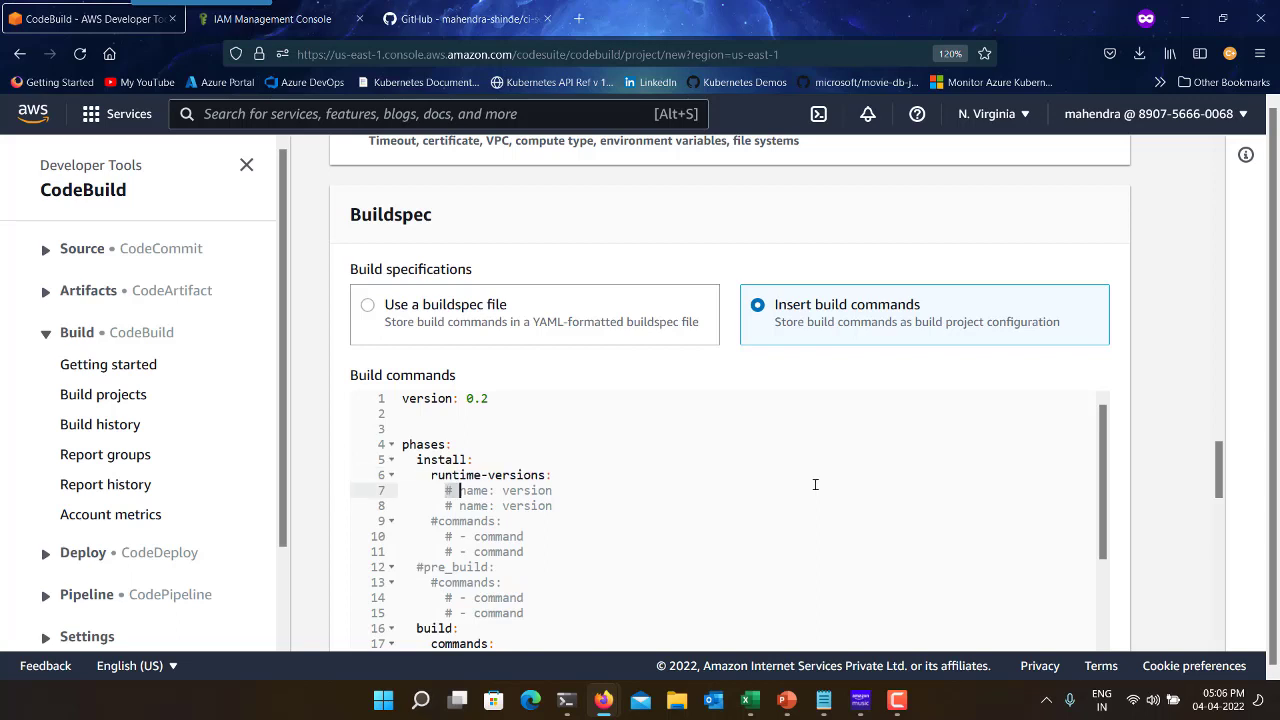
key("BackSpace")
key("BackSpace")
key("Right")
key("Right")
key("Right")
key("Right")
key("Right")
key("Right")
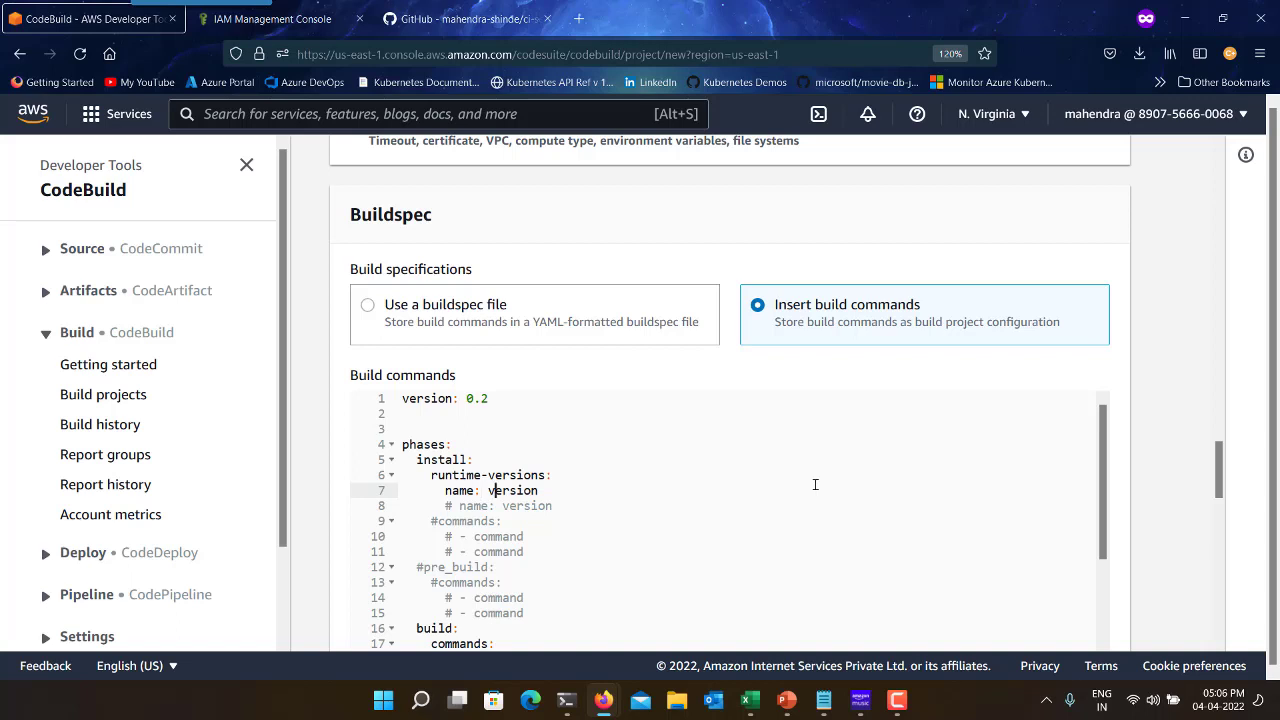
key("Left")
key("Left")
key("Left")
key("shift+Left")
key("shift+Left")
key("shift+Left")
key("shift+Left")
type("java")
key("Right")
key("Right")
key("shift+End")
type("corretto8")
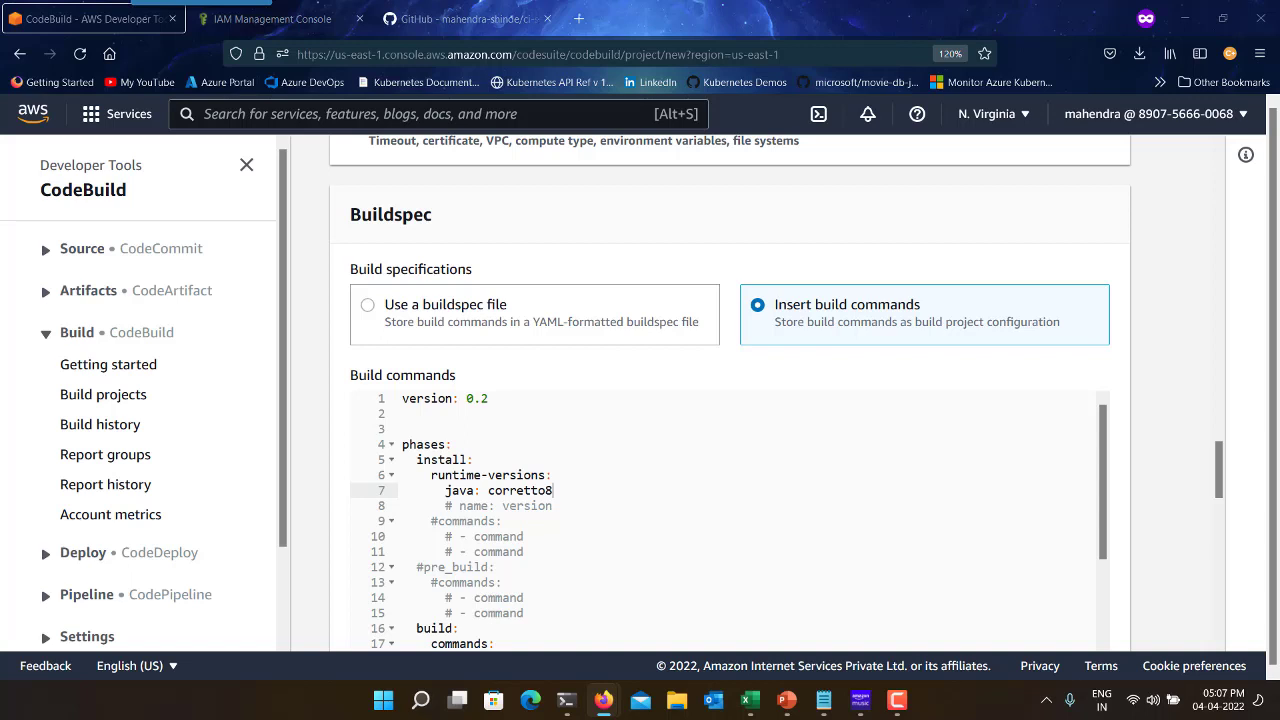
Clear the remaining commented name: version placeholder below the Java runtime entry.
left_click(701, 504)
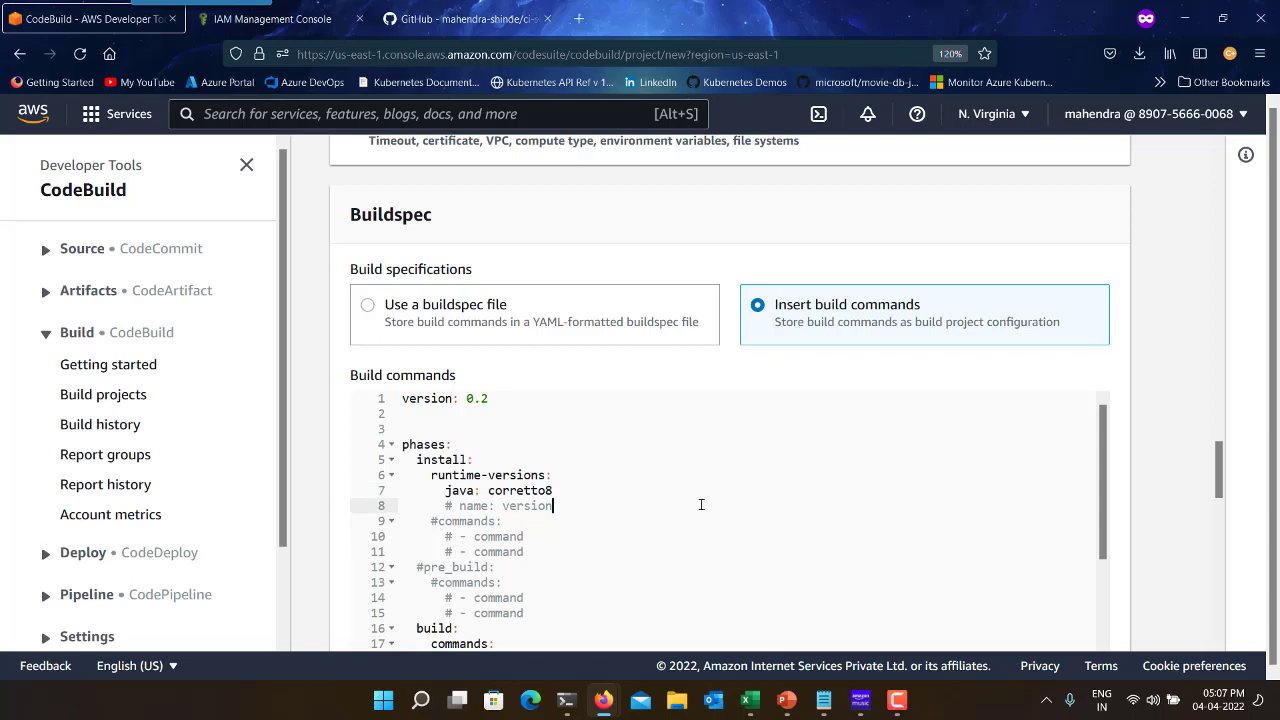
key("shift+Home")
key("BackSpace")
Delete the commented commands block with its two command placeholders from the install phase.
key("Down")
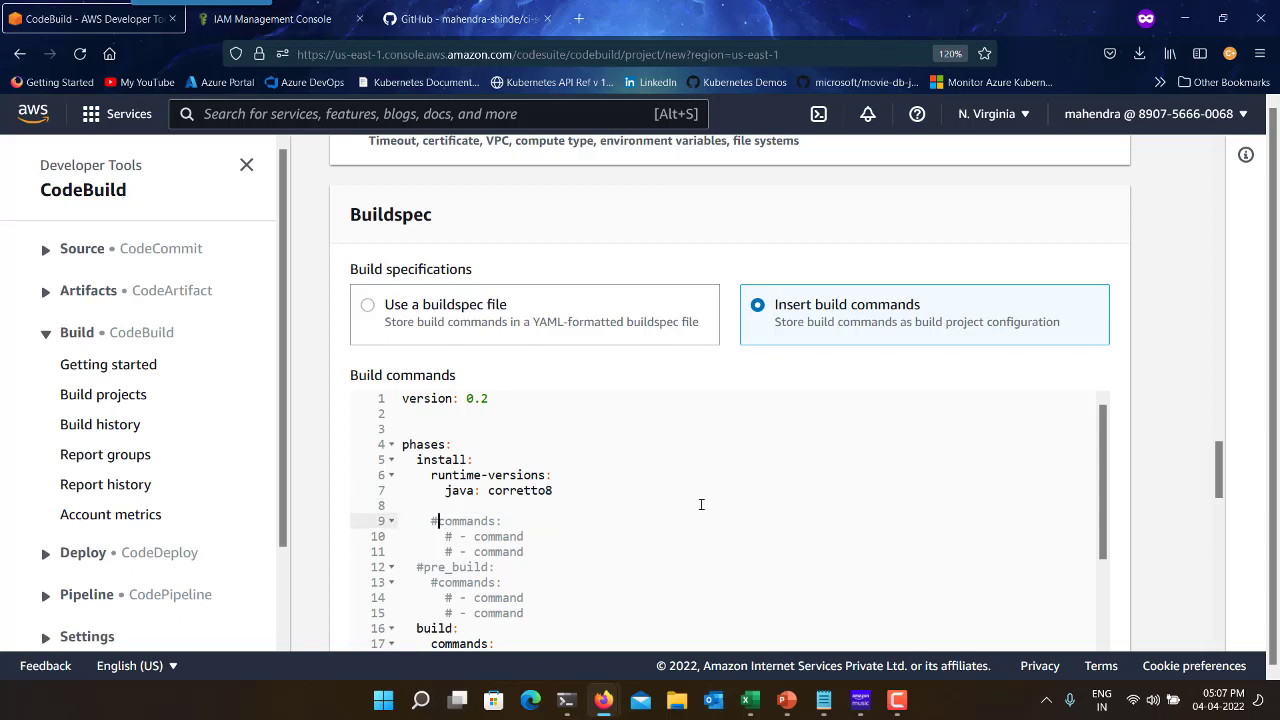
key("Home")
key("shift+Down")
key("shift+Down")
key("shift+End")
key("shift+Down")
key("shift+Down")
key("shift+Down")
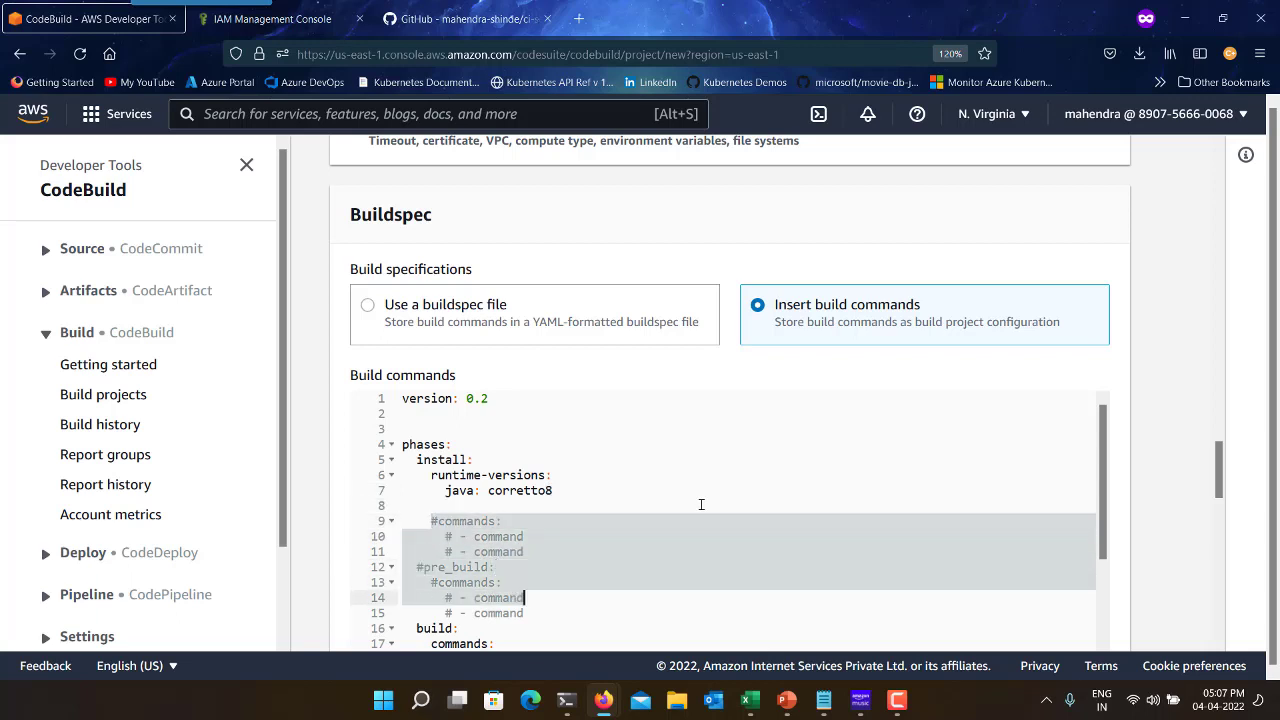
key("shift+Up")
key("shift+Up")
key("shift+Up")
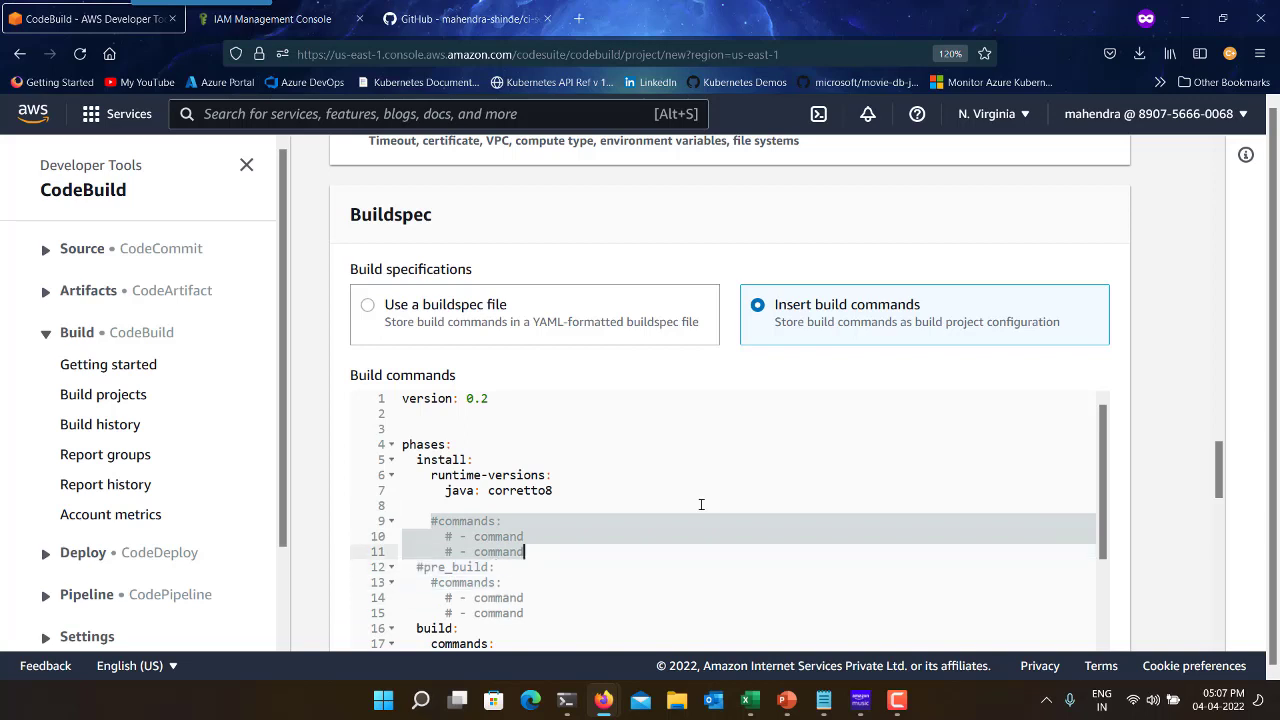
key("BackSpace")
Uncomment the pre_build phase and its commands key.
key("Down")
key("Left")
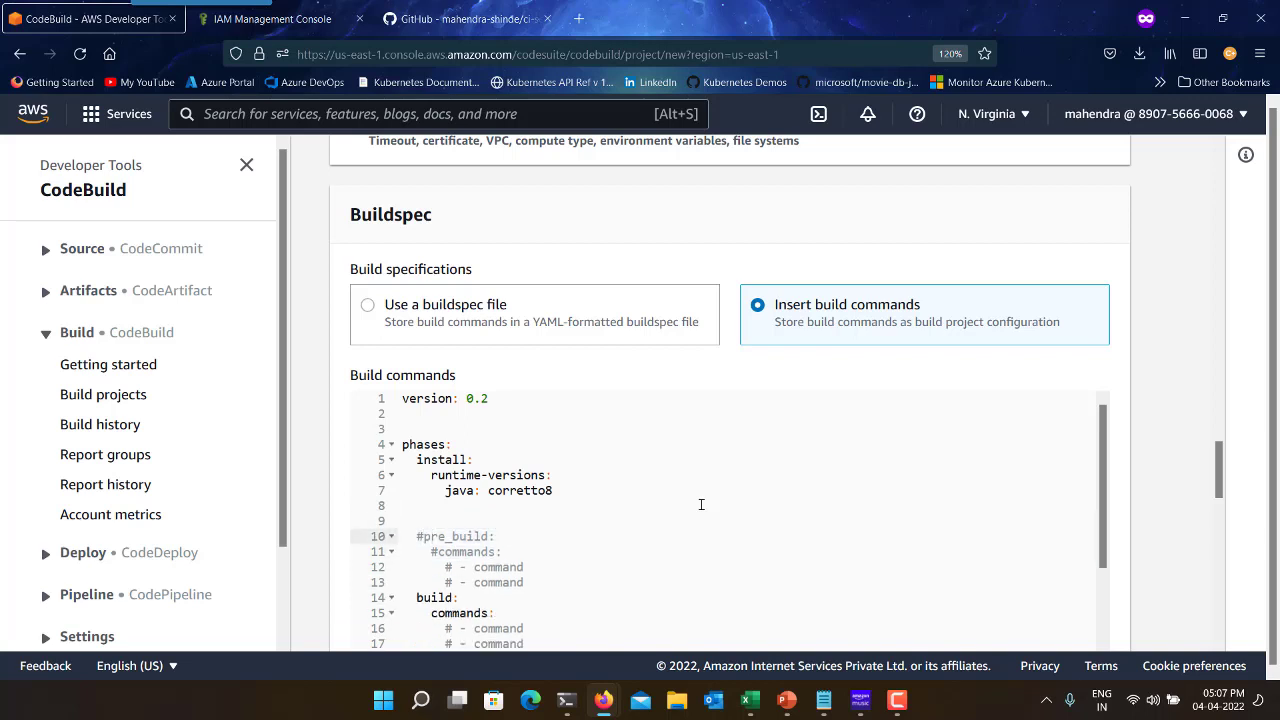
key("BackSpace")
key("Down")
key("Home")
key("Right")
key("BackSpace")
Turn the first pre_build command placeholder into the active entry "- mvn validate", aligned with the commands key.
key("Down")
key("Home")
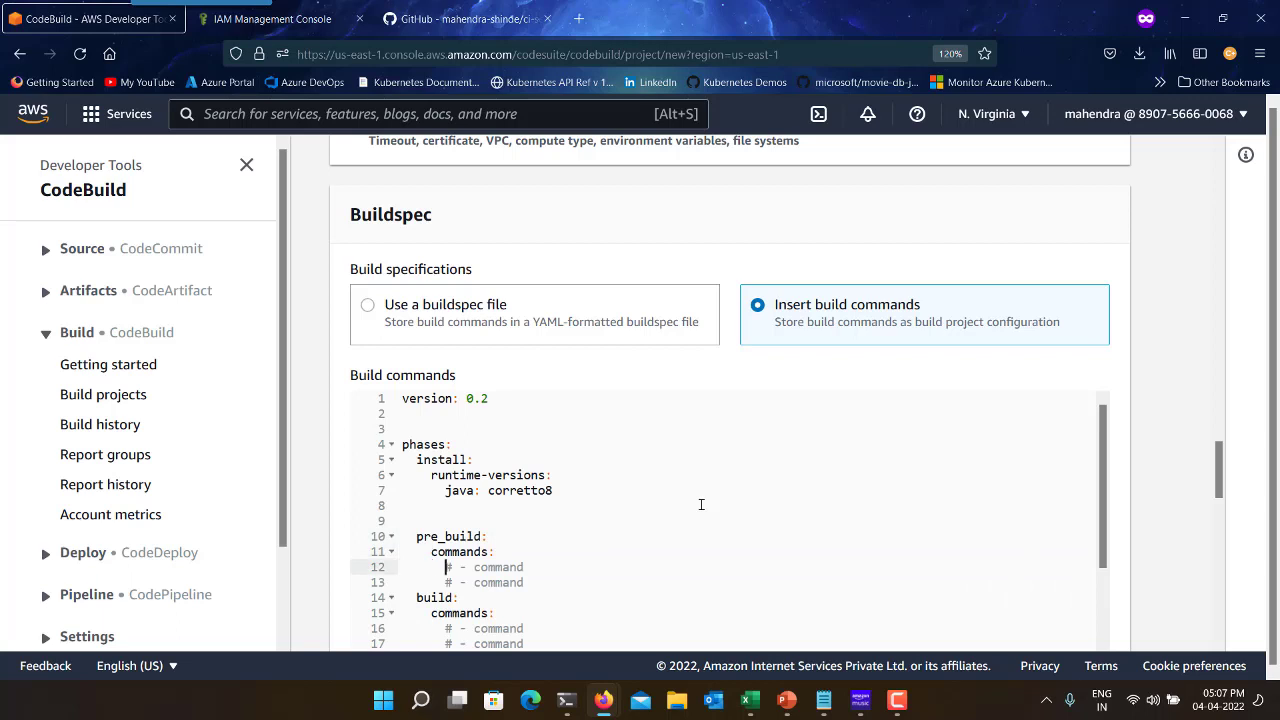
key("shift+Right")
key("shift+Right")
key("BackSpace")
key("BackSpace")
key("Right")
key("Right")
key("shift+End")
type("mvn vali")
key("BackSpace")
key("BackSpace")
type("alidate")
Clear the remaining commented command placeholder below mvn validate in the pre_build phase.
key("Down")
key("Home")
key("shift+End")
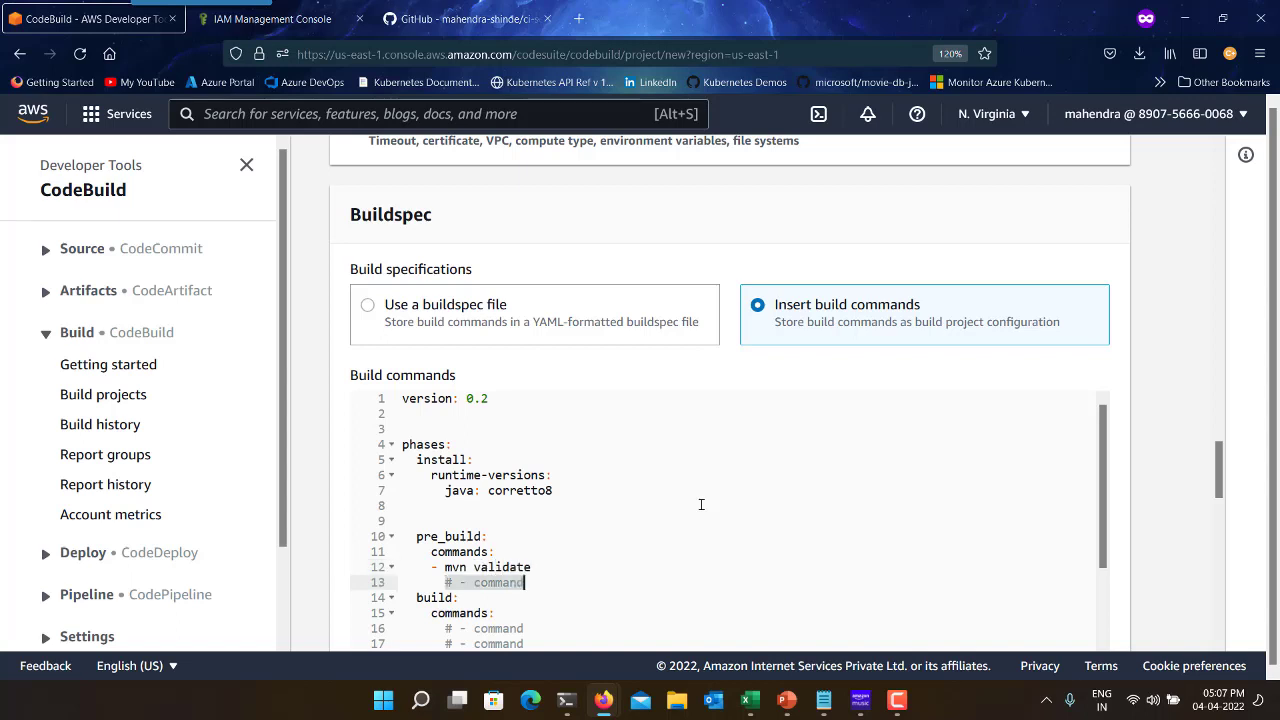
key("BackSpace")
key("BackSpace")
Turn the first build phase command placeholder into the active entry "- mvn package", aligned with the commands key.
key("Down")
key("Down")
key("Down")
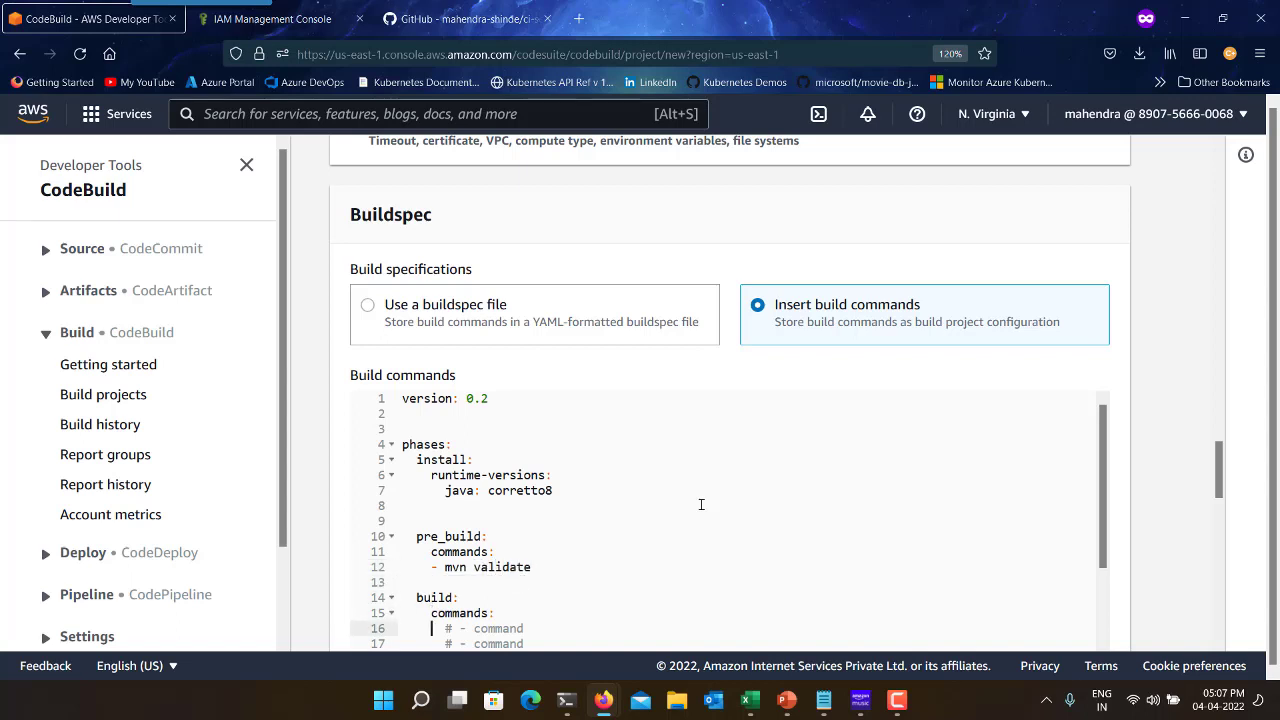
key("shift+Home")
key("BackSpace")
key("Delete")
key("Delete")
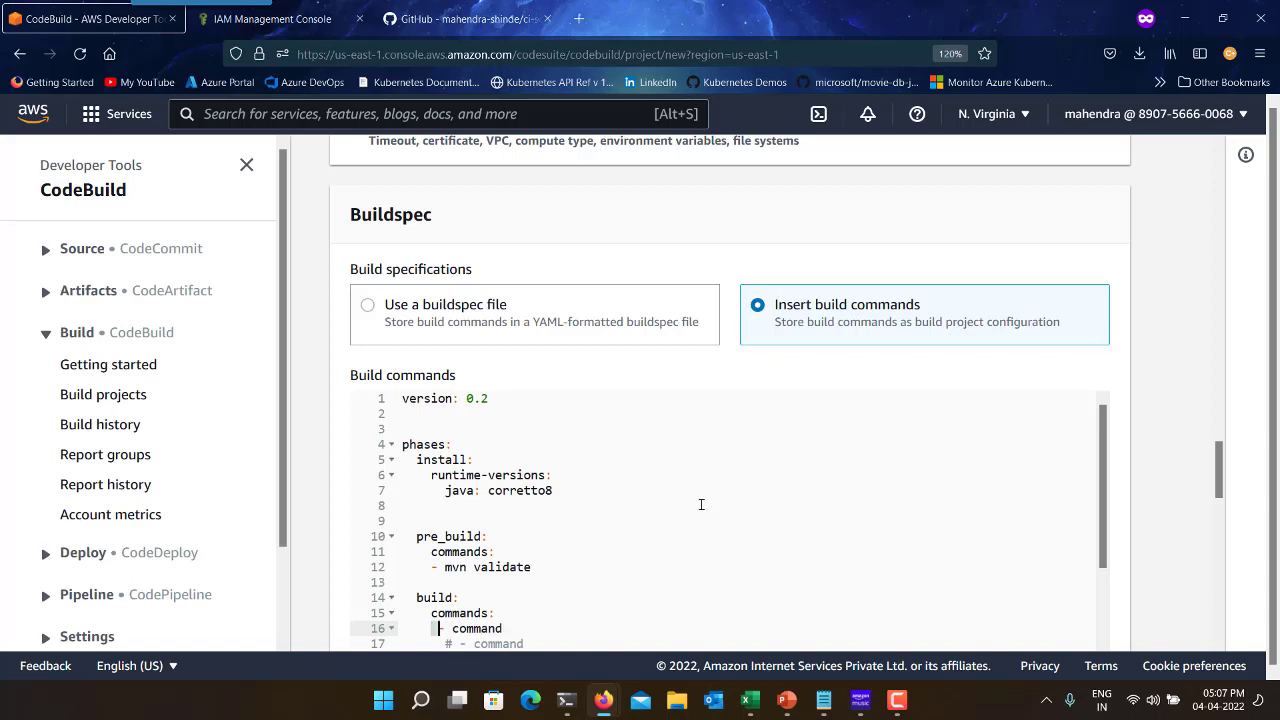
key("Right")
key("Right")
key("shift+End")
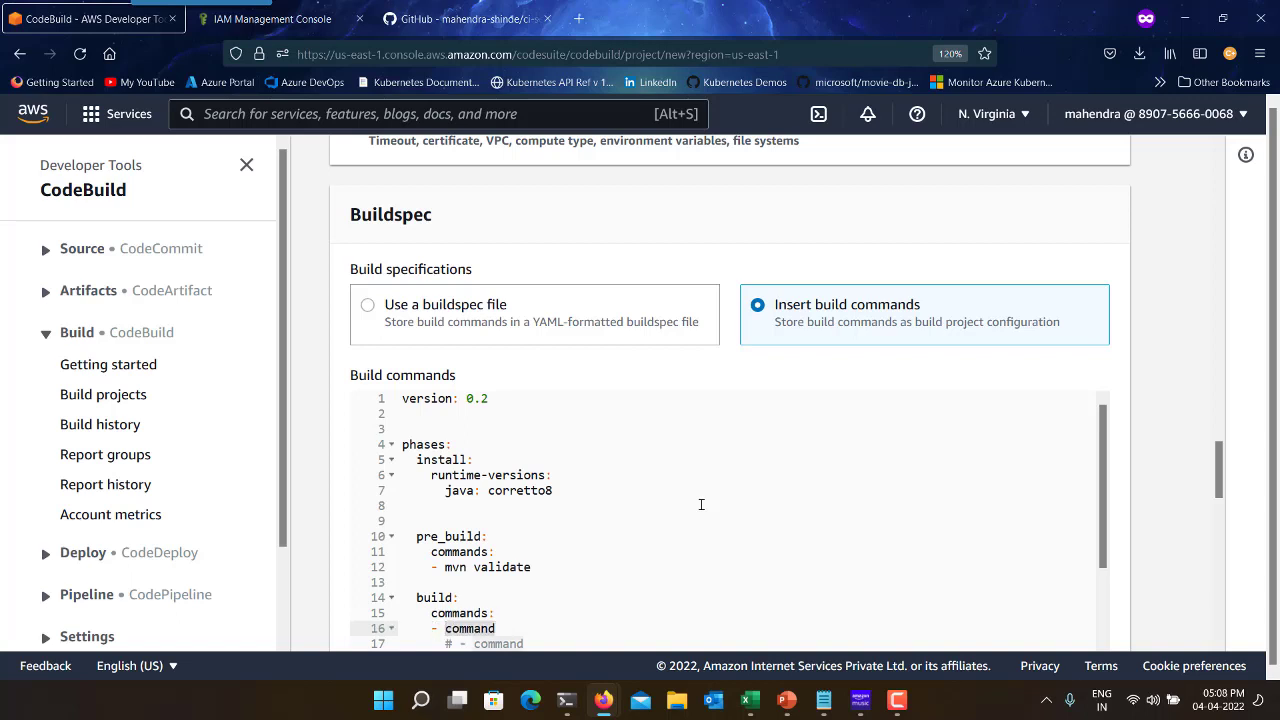
type("mvn package")
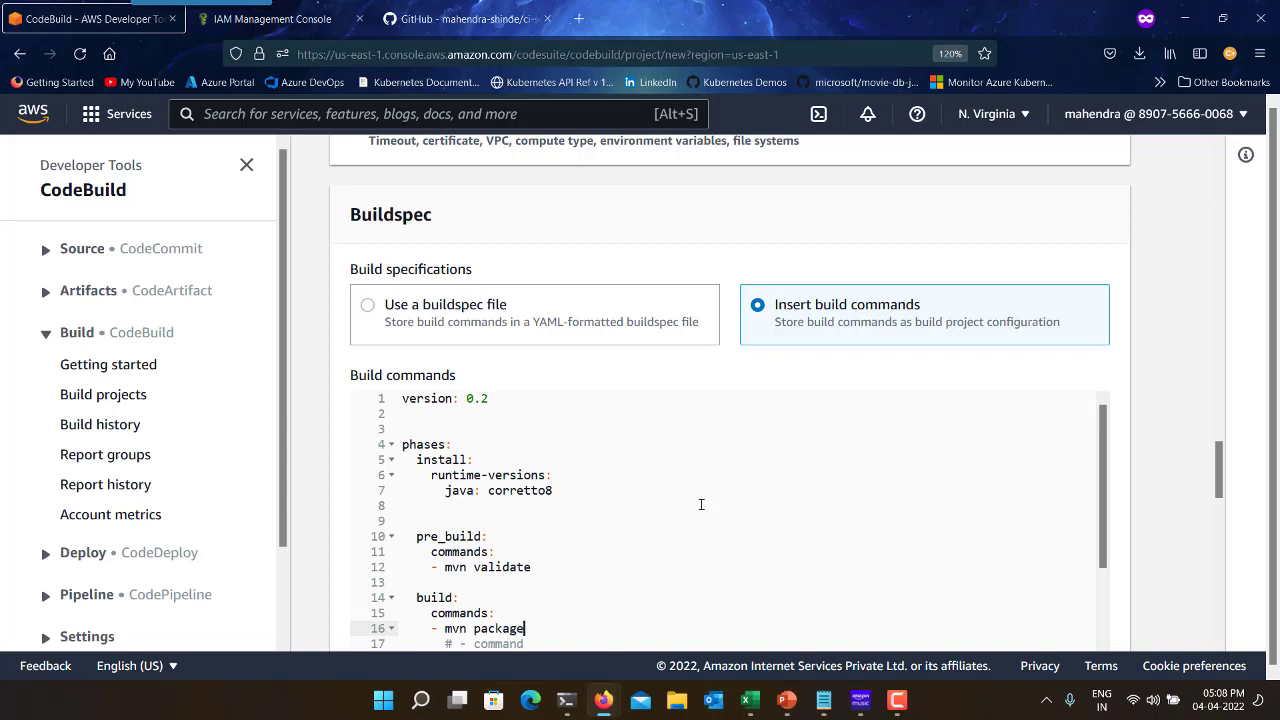
Clear the commented command placeholder directly below mvn package in the build phase.
key("Down")
key("shift+Home")
key("BackSpace")
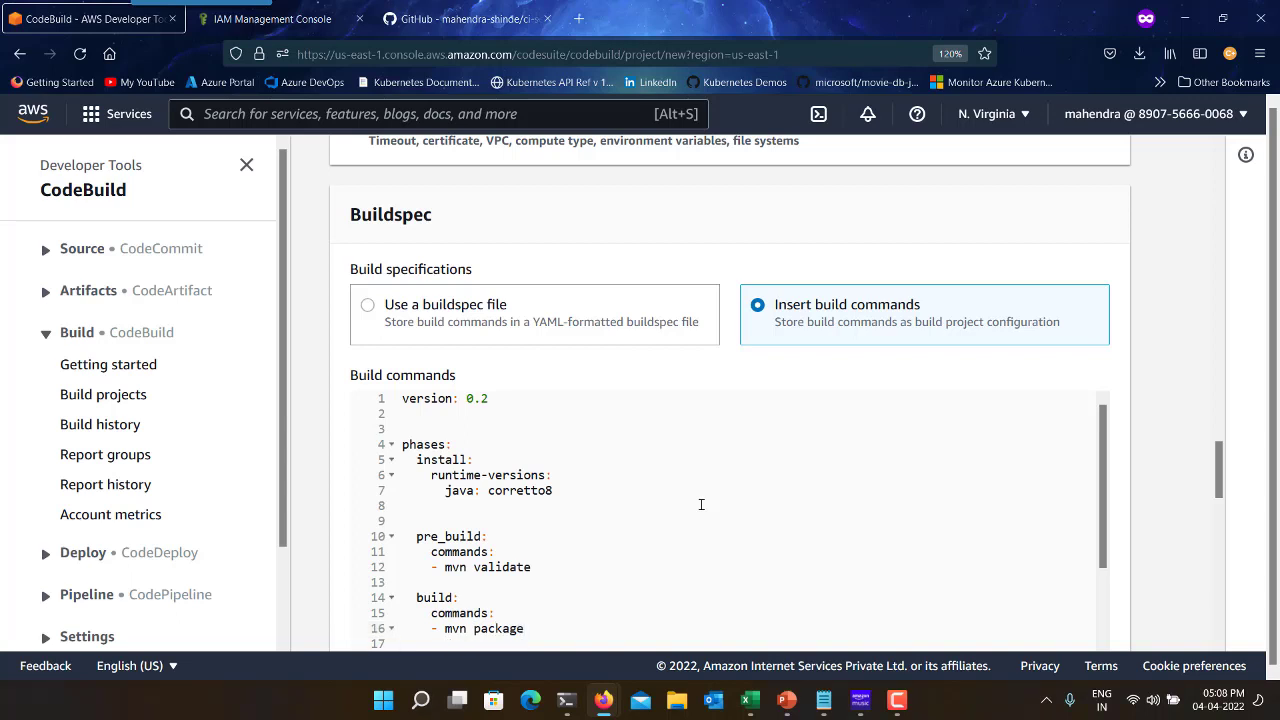